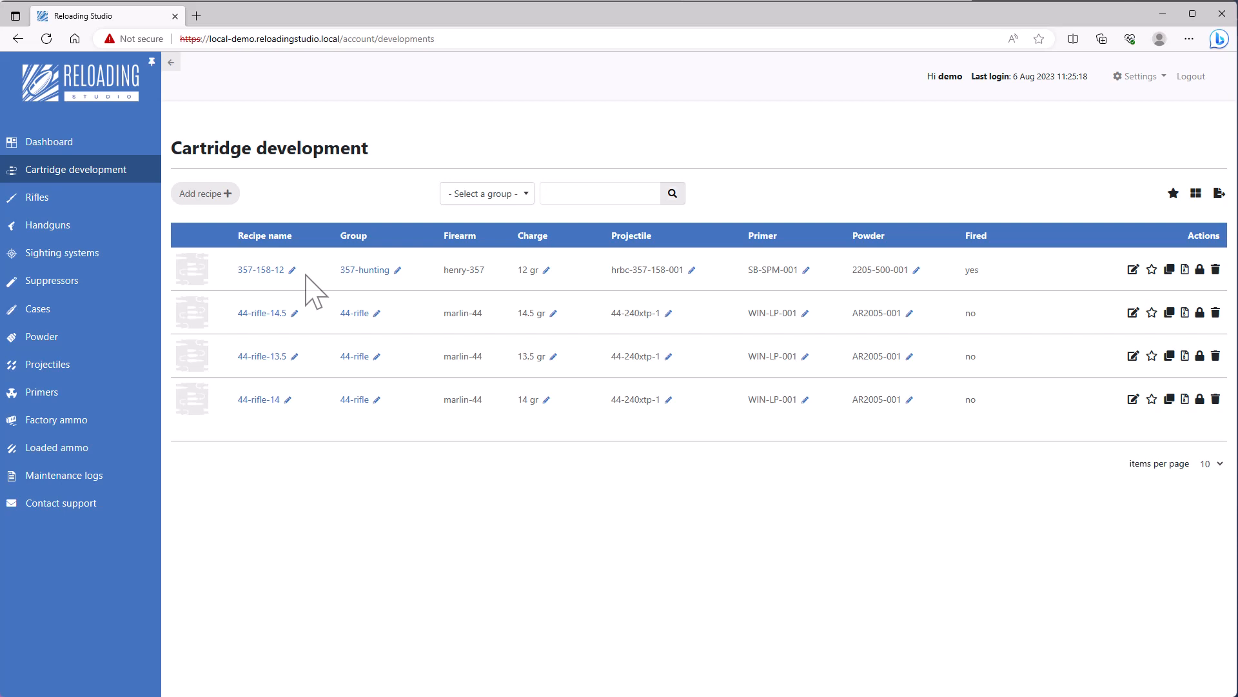
Review the full details of recipe 357-158-12, from its components to its notes, and return to the recipe list
{"action": "left_click", "coordinate": [253, 271]}
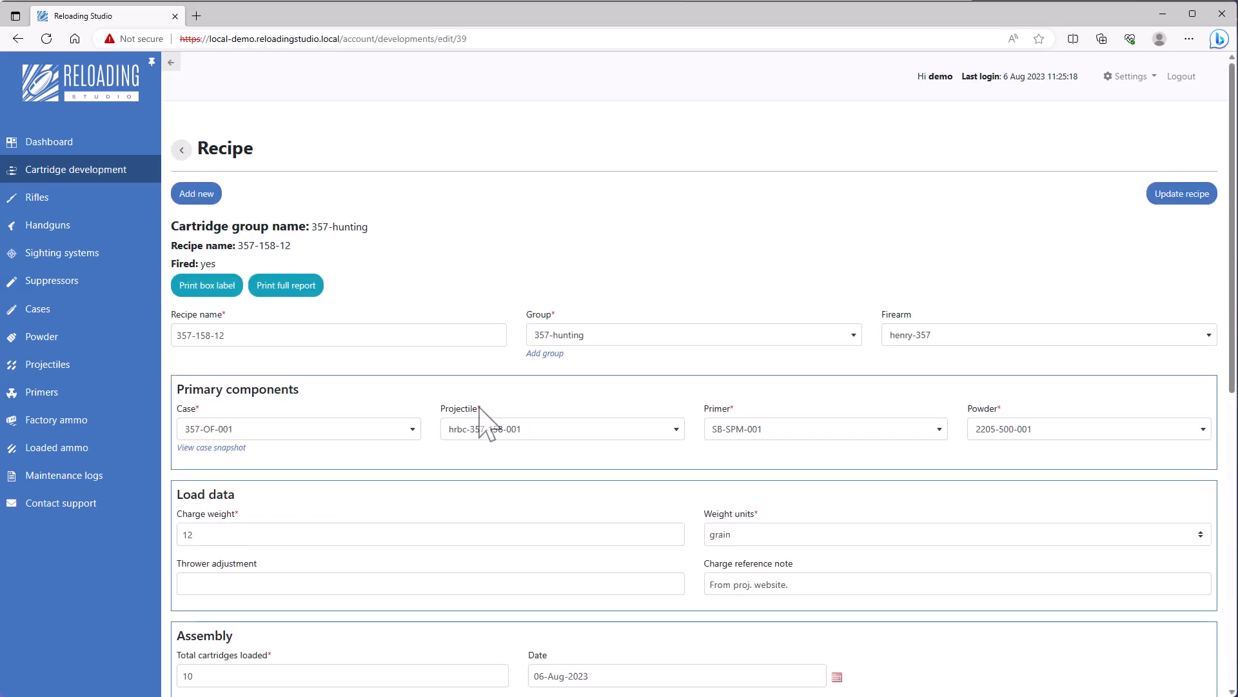
{"action": "left_click", "coordinate": [183, 151]}
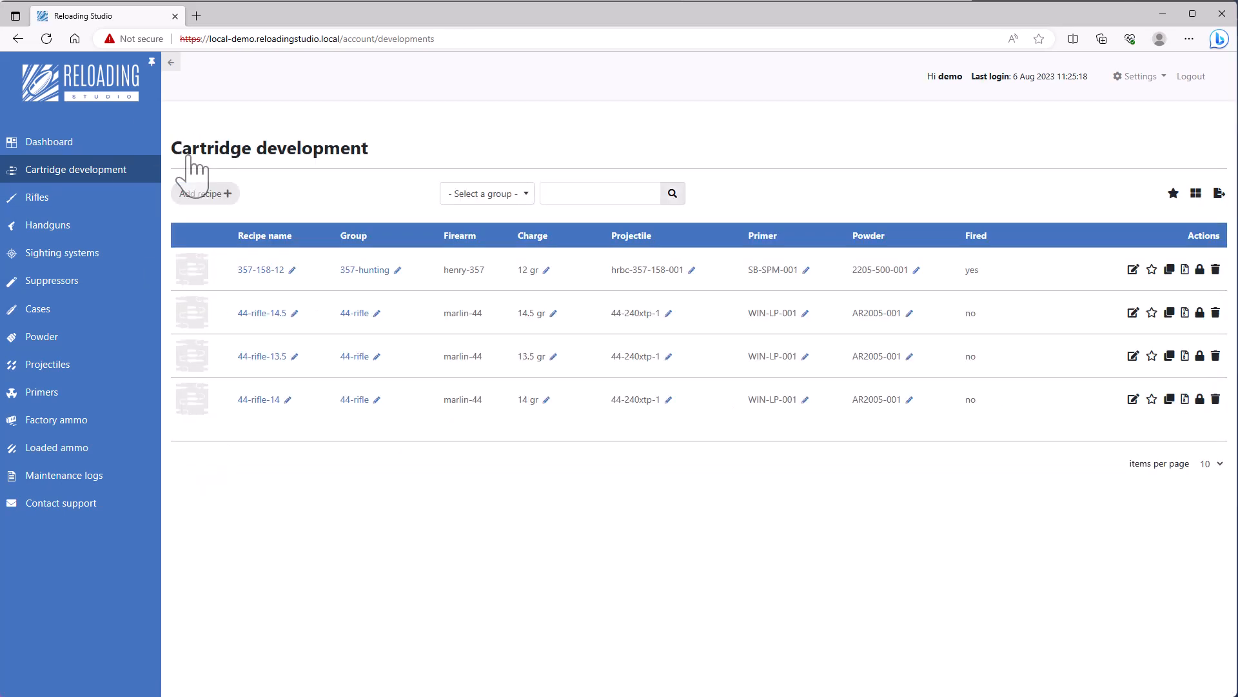
{"action": "left_click", "coordinate": [265, 273]}
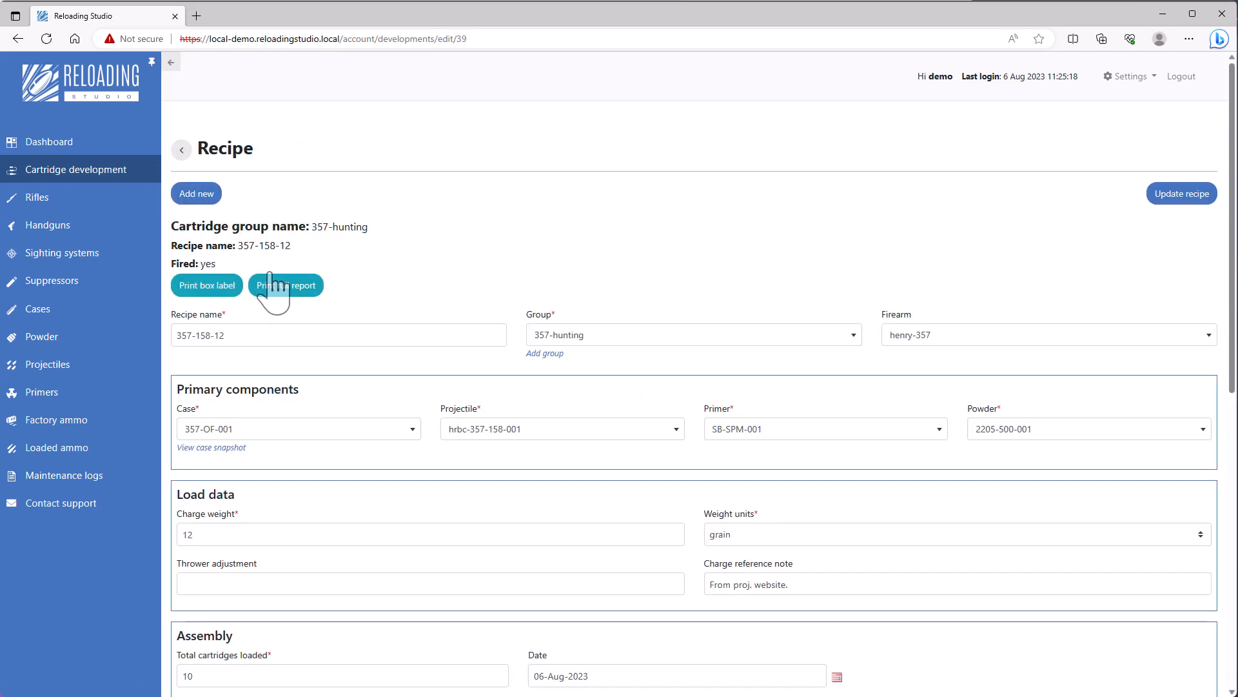
{"action": "scroll", "coordinate": [544, 470], "scroll_direction": "down", "scroll_amount": 5}
{"action": "scroll", "coordinate": [540, 459], "scroll_direction": "down", "scroll_amount": 3}
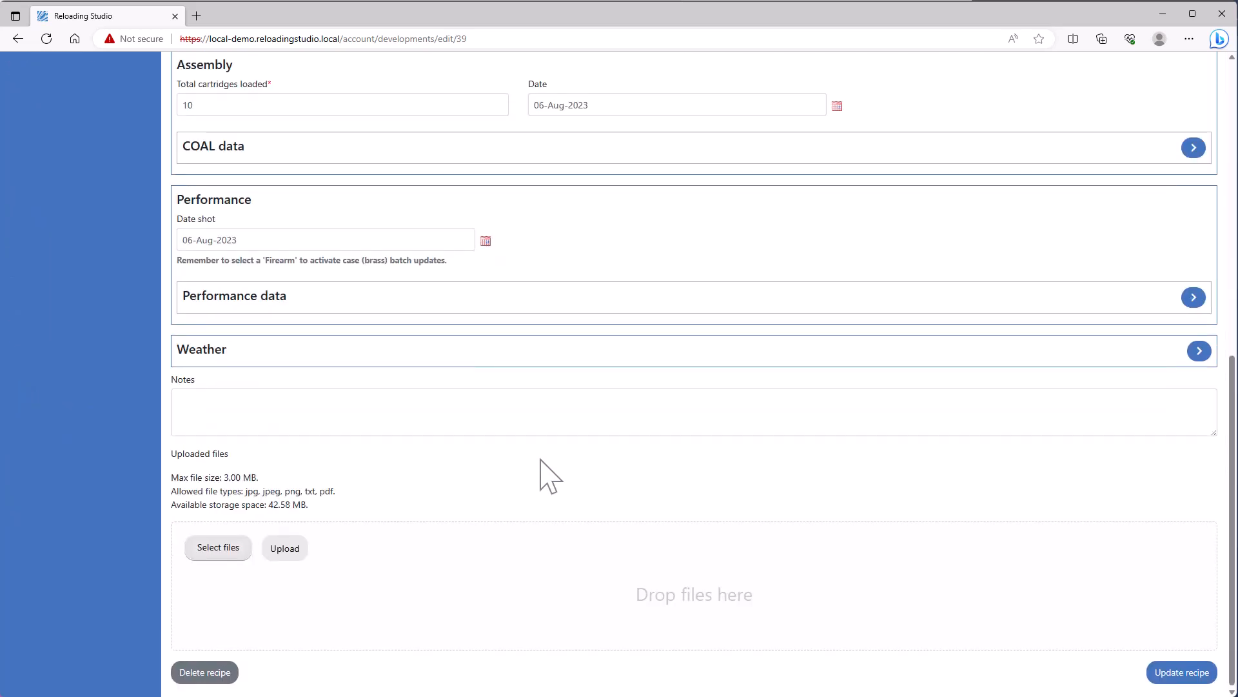
{"action": "scroll", "coordinate": [368, 394], "scroll_direction": "up", "scroll_amount": 8}
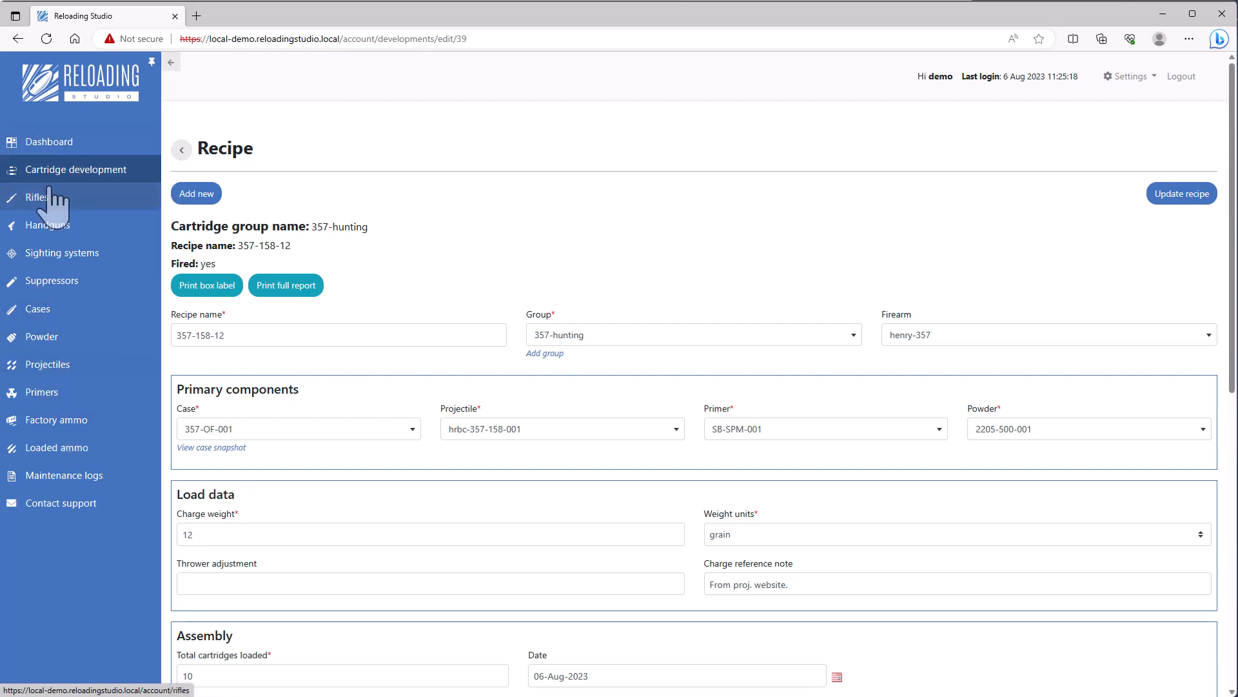
{"action": "left_click", "coordinate": [183, 151]}
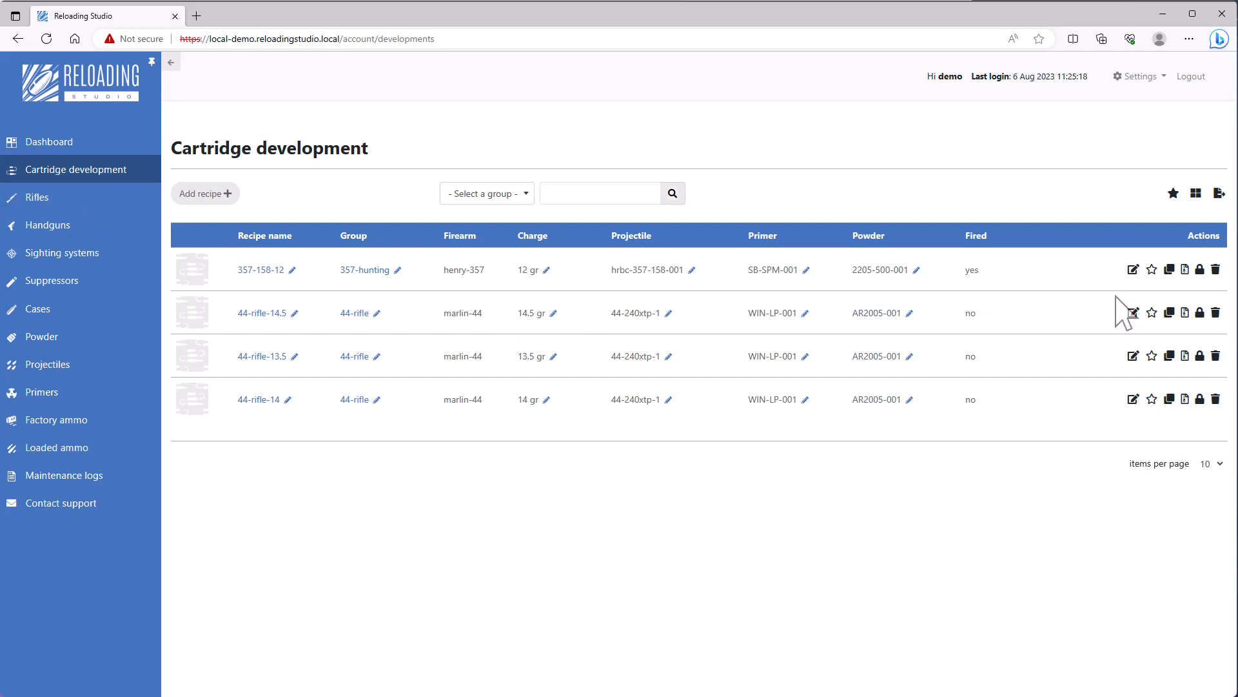
Examine the case batches 357-OF-002 and 357-OF-001, comparing their firing details and quantities
{"action": "left_click", "coordinate": [39, 309]}
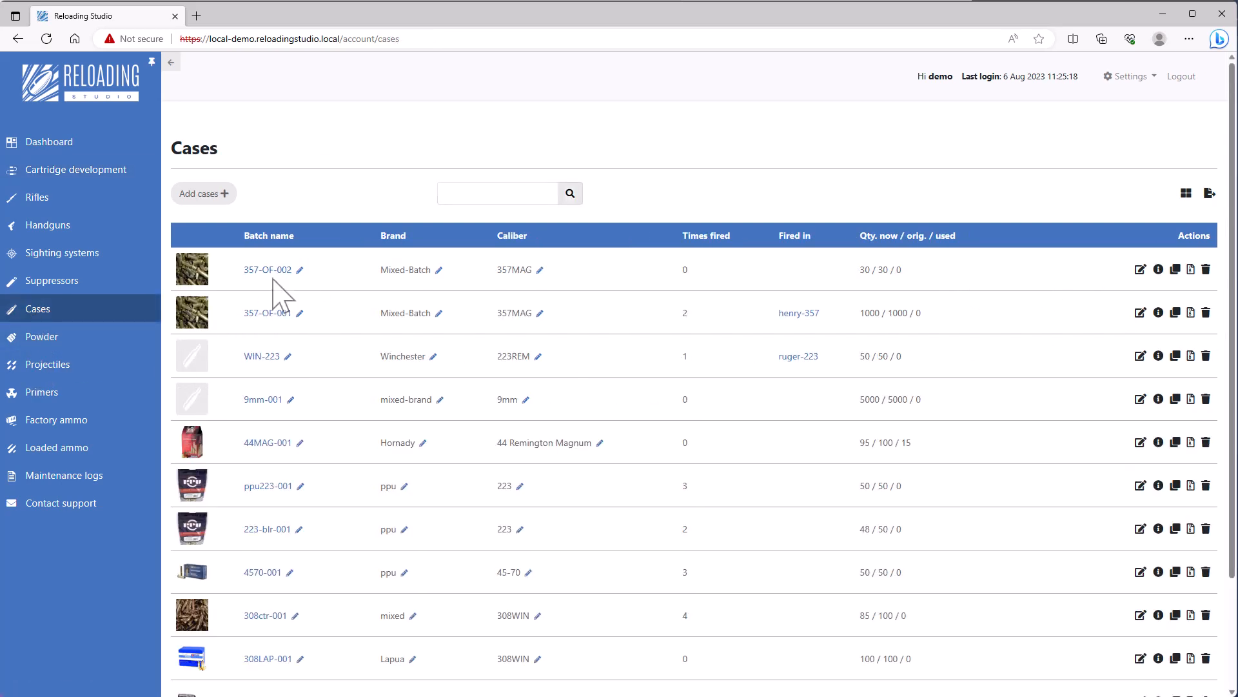
{"action": "left_click", "coordinate": [271, 271]}
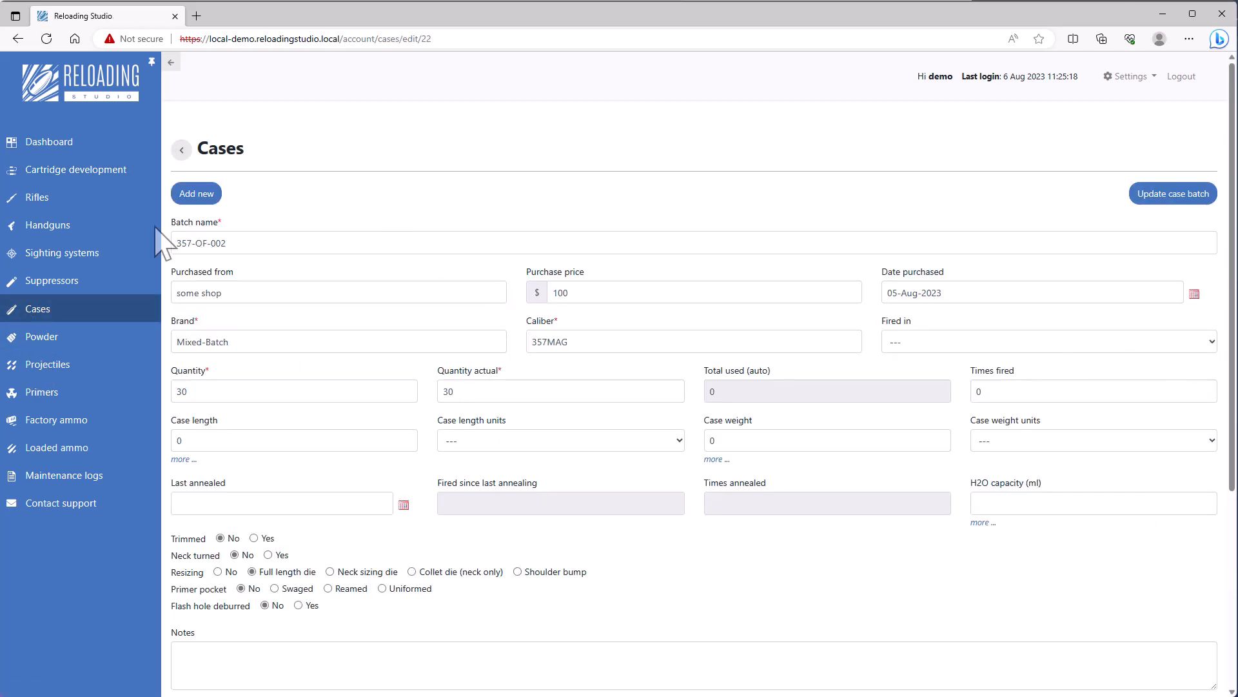
{"action": "left_click", "coordinate": [83, 313]}
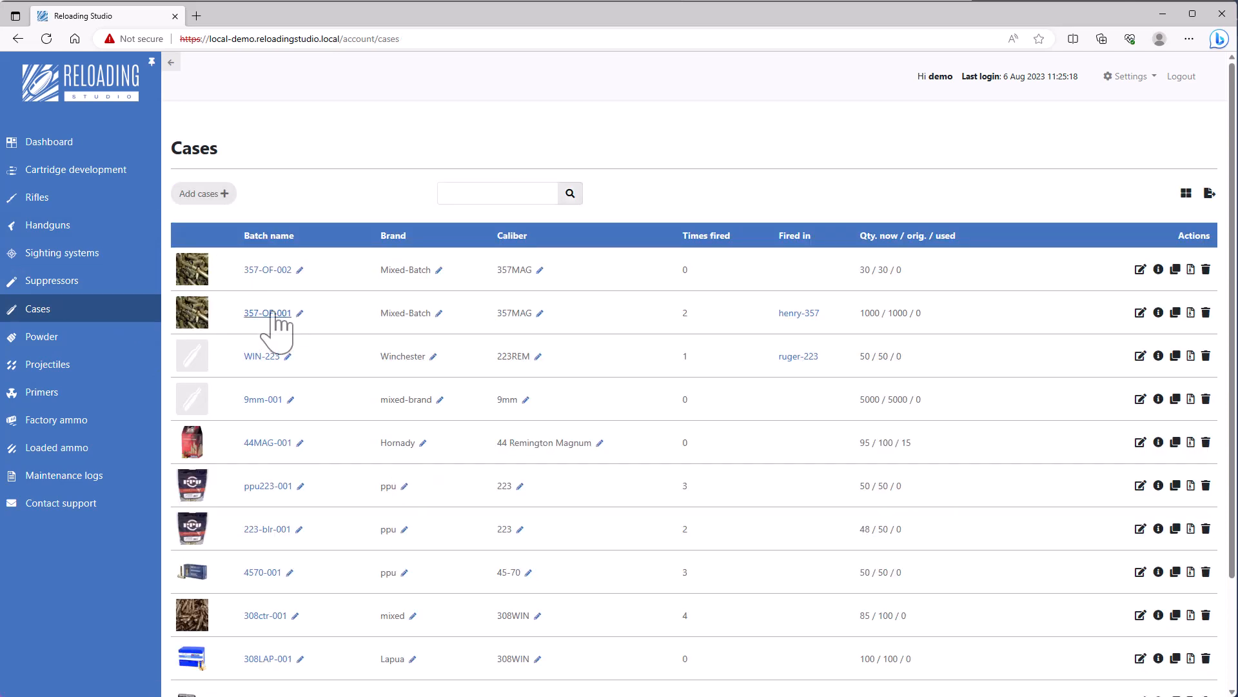
{"action": "left_click", "coordinate": [266, 314]}
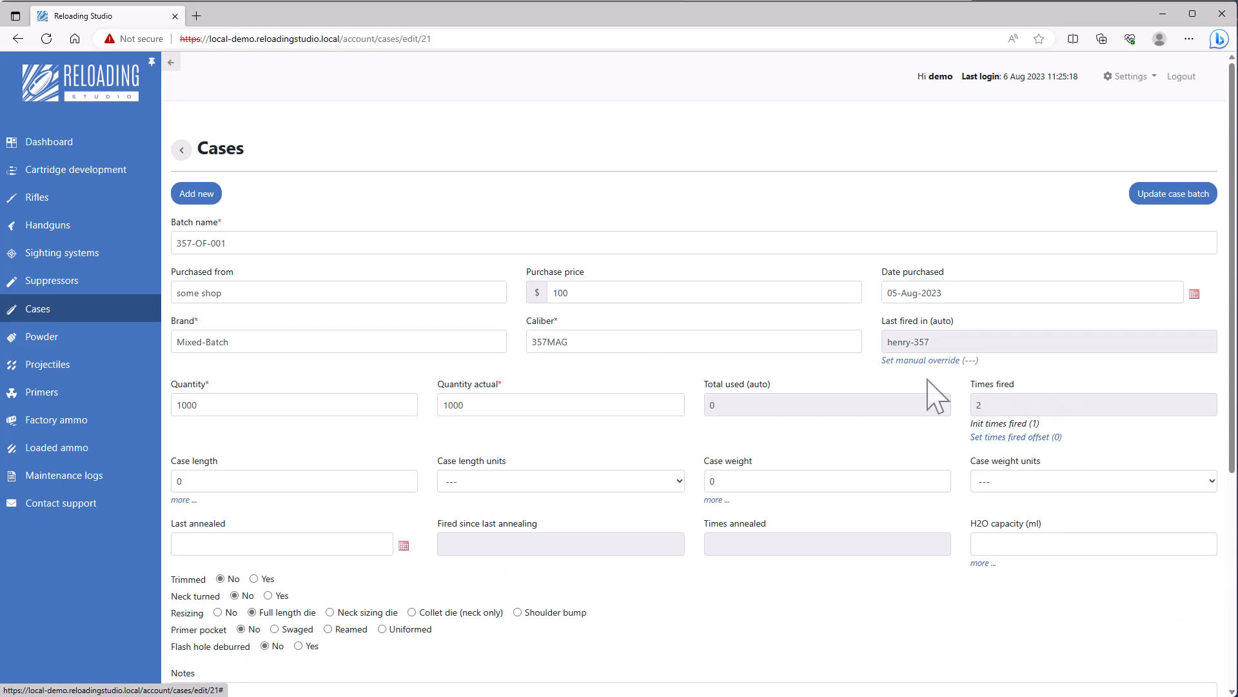
{"action": "left_click", "coordinate": [35, 313]}
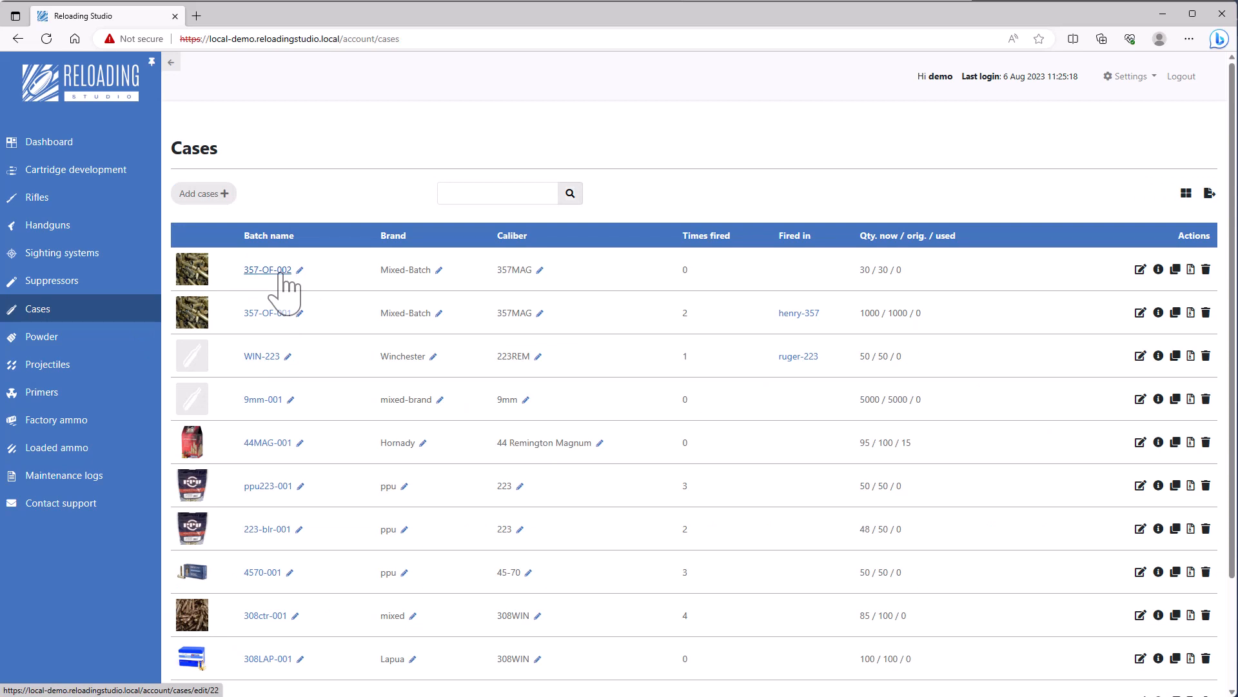
{"action": "left_click_drag", "start_coordinate": [859, 271], "coordinate": [901, 274]}
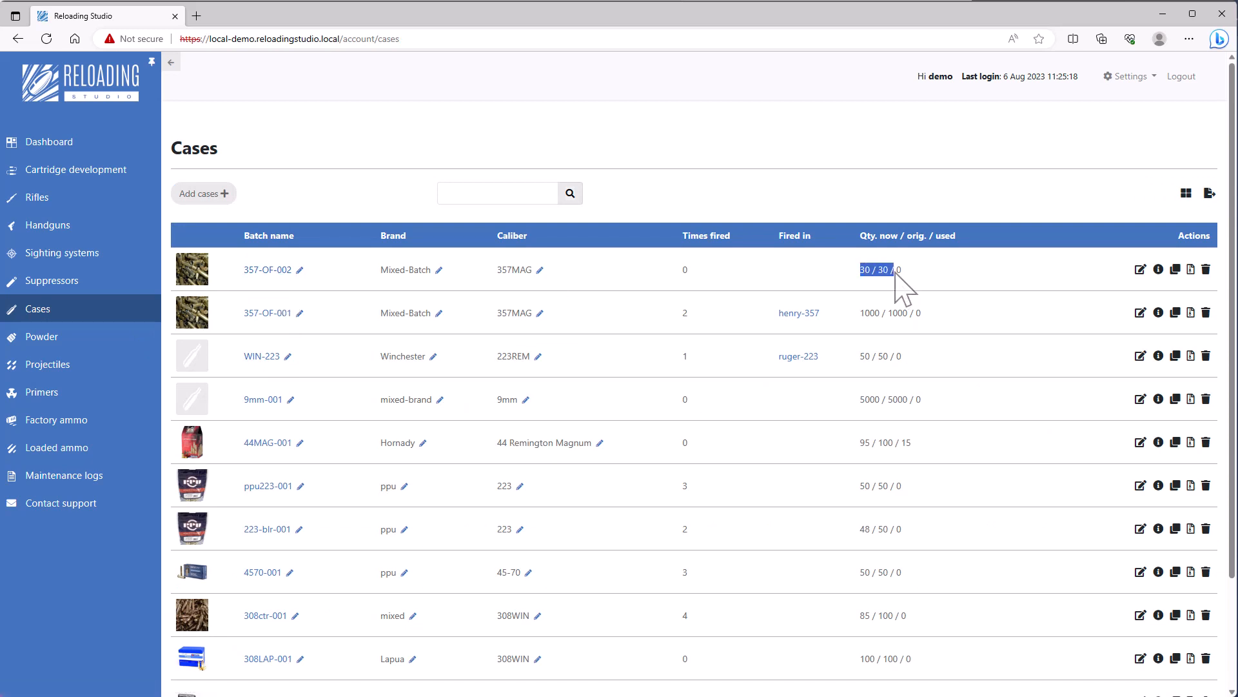
Clone recipe 357-158-12 in the cartridge development list
{"action": "left_click", "coordinate": [67, 171]}
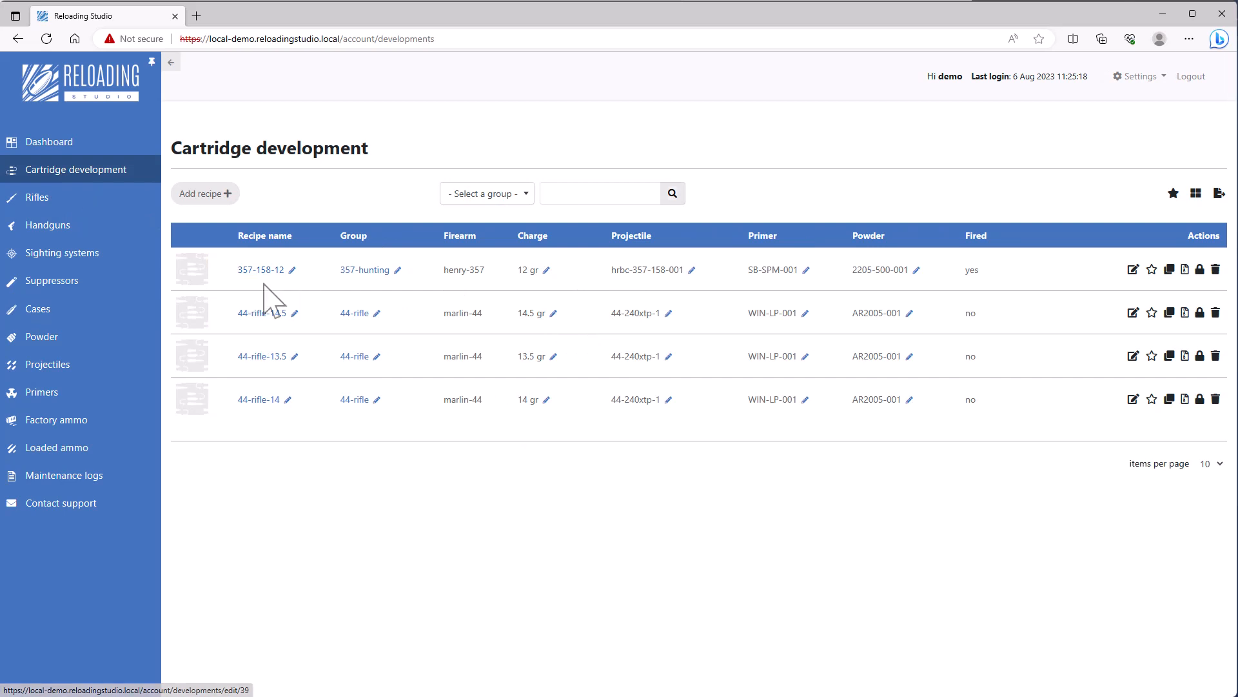
{"action": "left_click", "coordinate": [1170, 271]}
{"action": "left_click", "coordinate": [679, 110]}
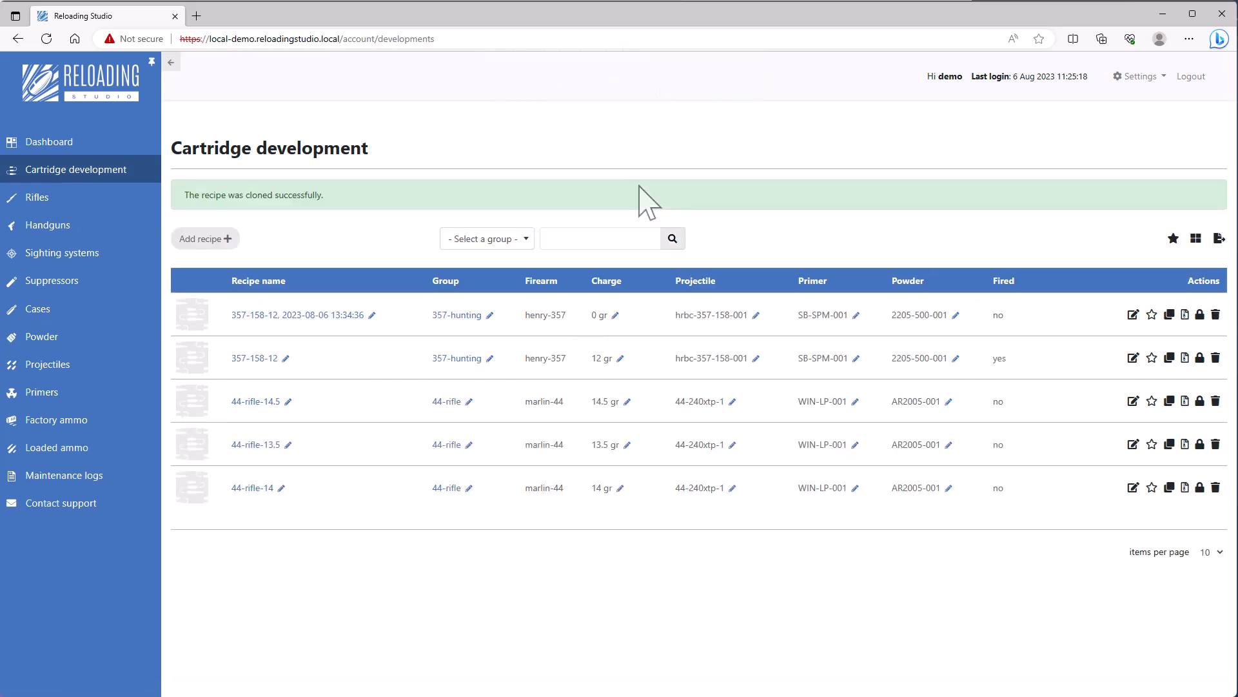
Open the cloned 357-158-12 recipe and rename it 357-158-13
{"action": "left_click", "coordinate": [271, 316]}
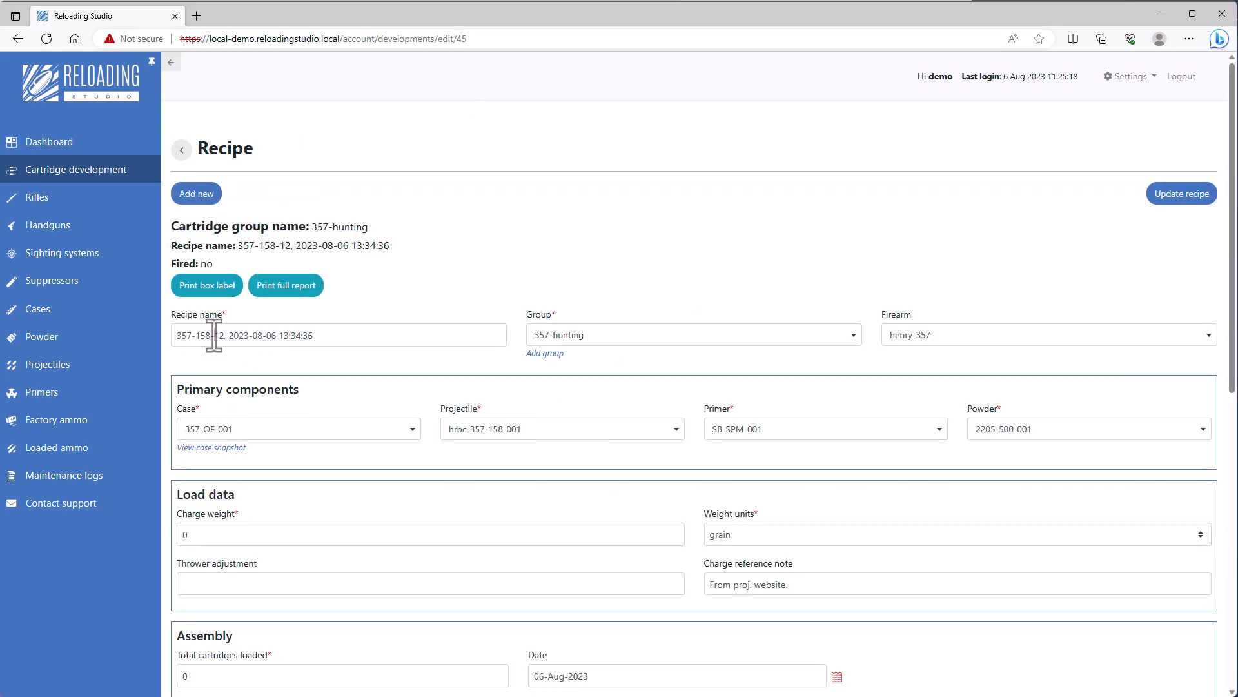
{"action": "left_click_drag", "start_coordinate": [214, 336], "coordinate": [386, 344]}
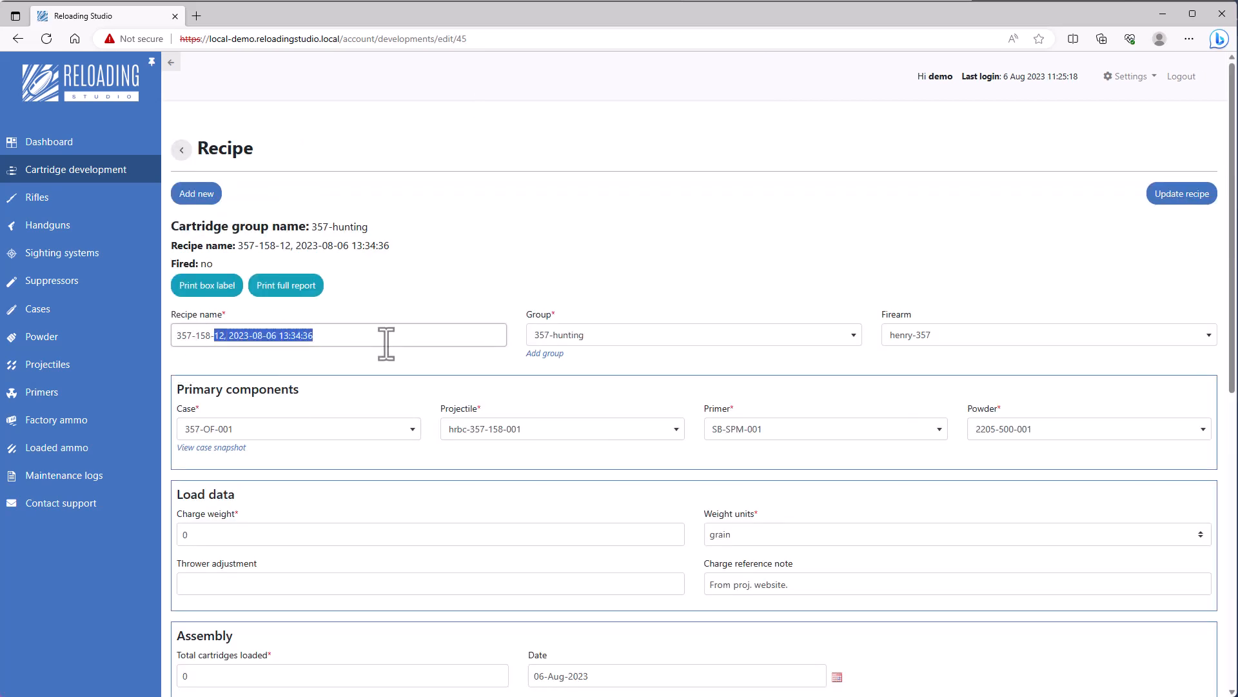
{"action": "type", "text": "13"}
Add a new recipe group named 357-dev and close the group list
{"action": "left_click", "coordinate": [553, 354]}
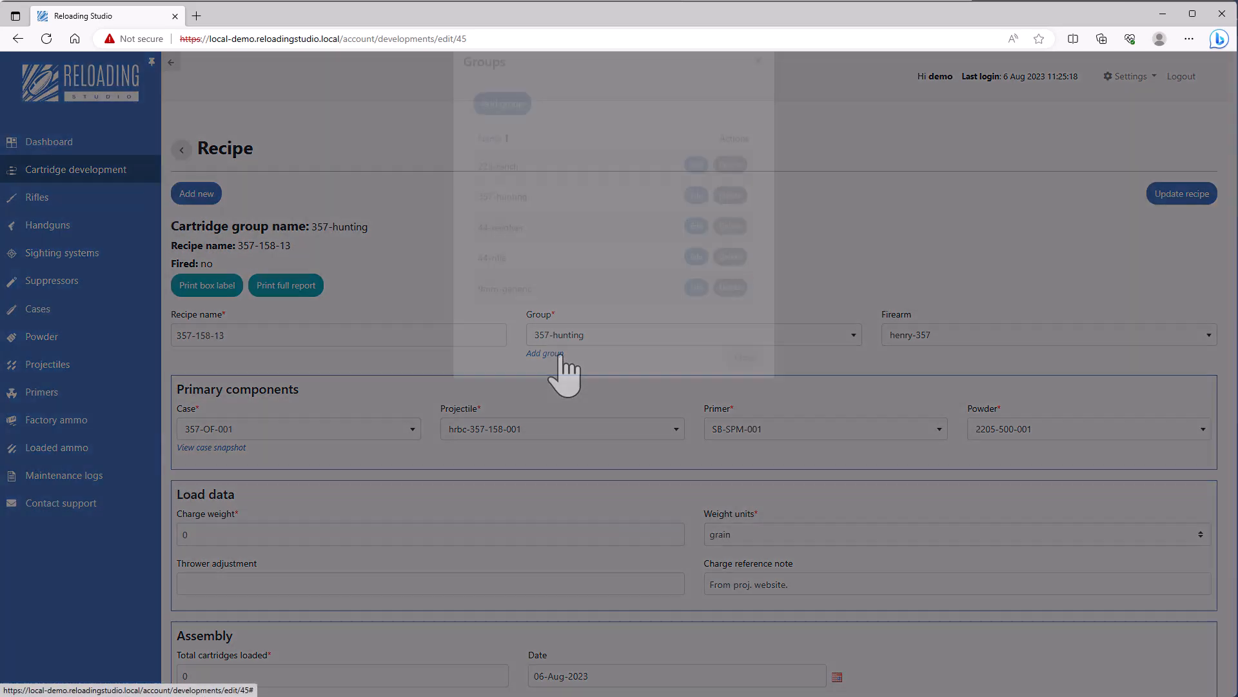
{"action": "left_click", "coordinate": [507, 139]}
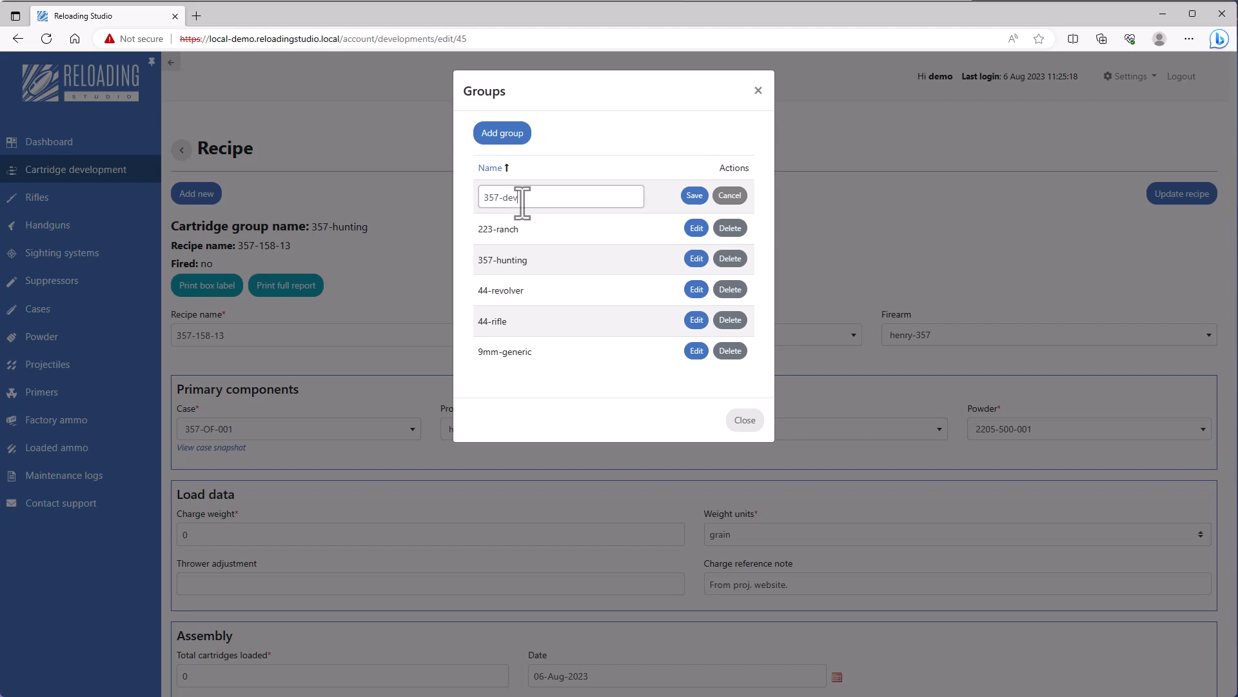
{"action": "left_click", "coordinate": [695, 195]}
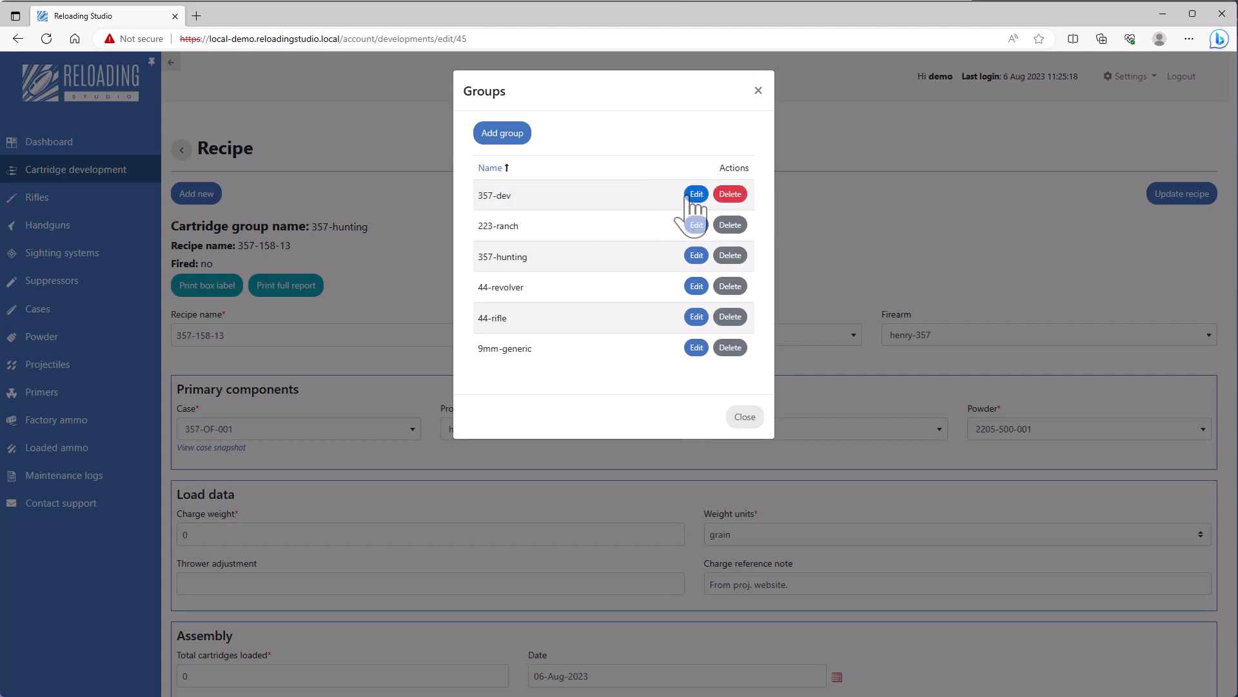
{"action": "left_click", "coordinate": [748, 418]}
Assign recipe 357-158-13 to the 357-dev group
{"action": "left_click", "coordinate": [610, 337]}
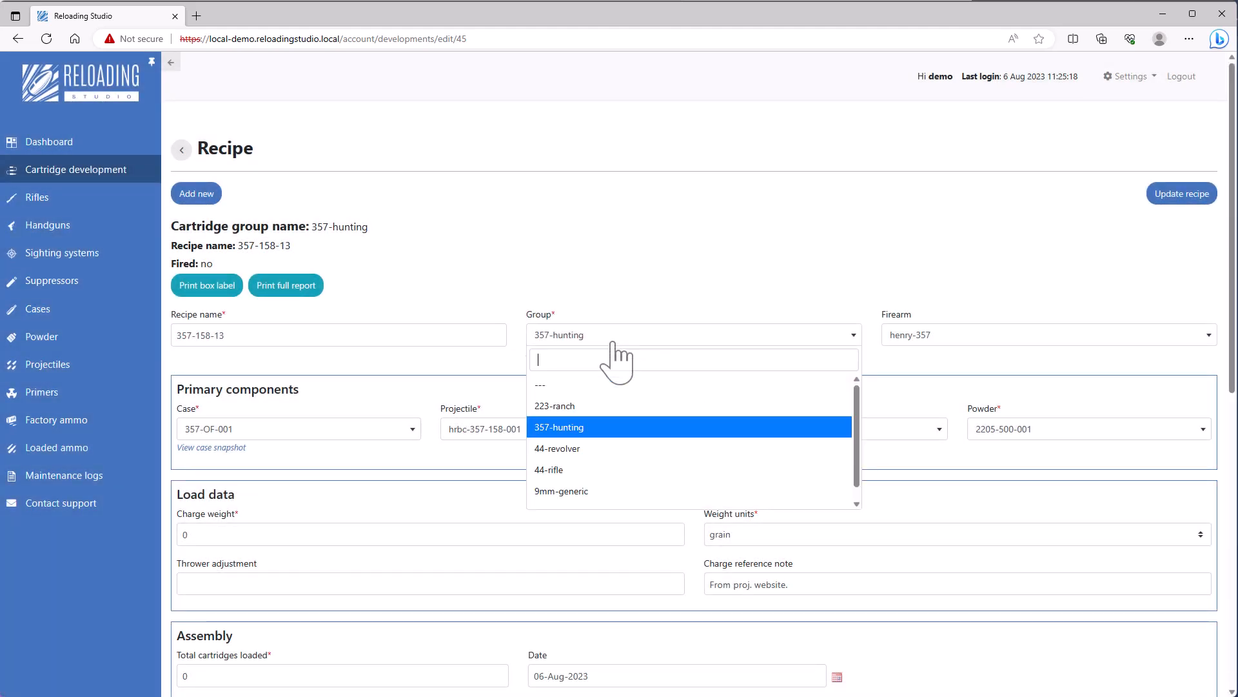
{"action": "scroll", "coordinate": [593, 472], "scroll_direction": "down", "scroll_amount": 1}
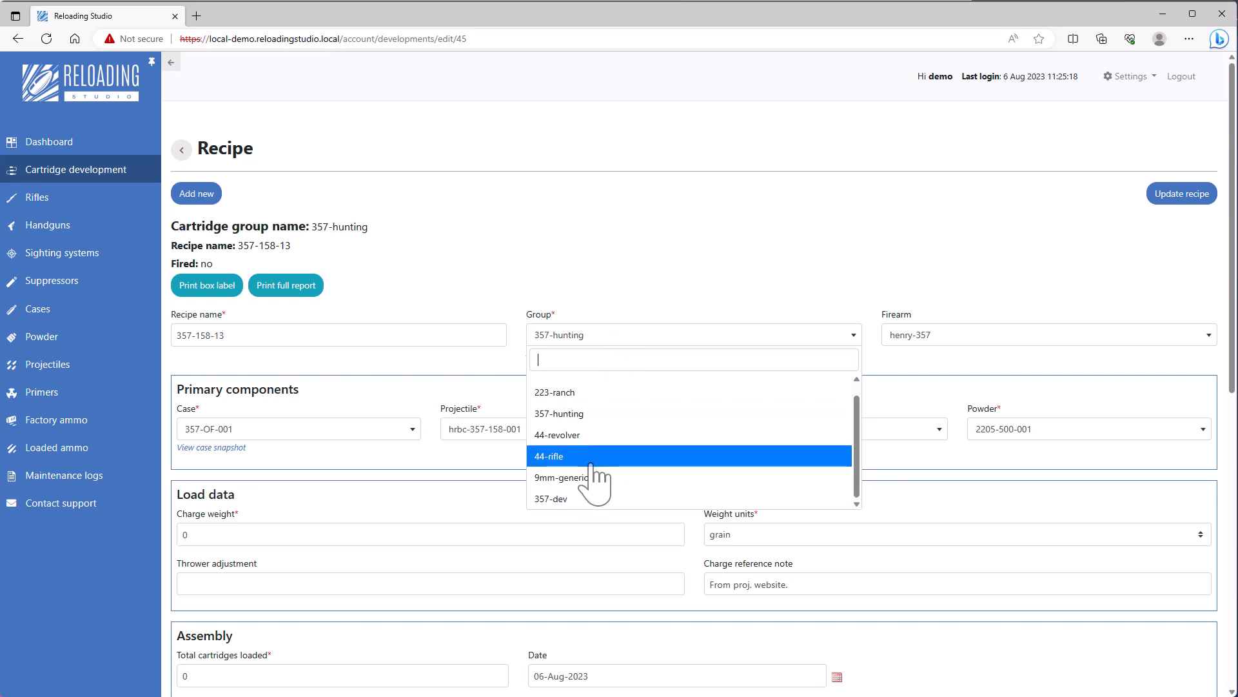
{"action": "left_click", "coordinate": [566, 503]}
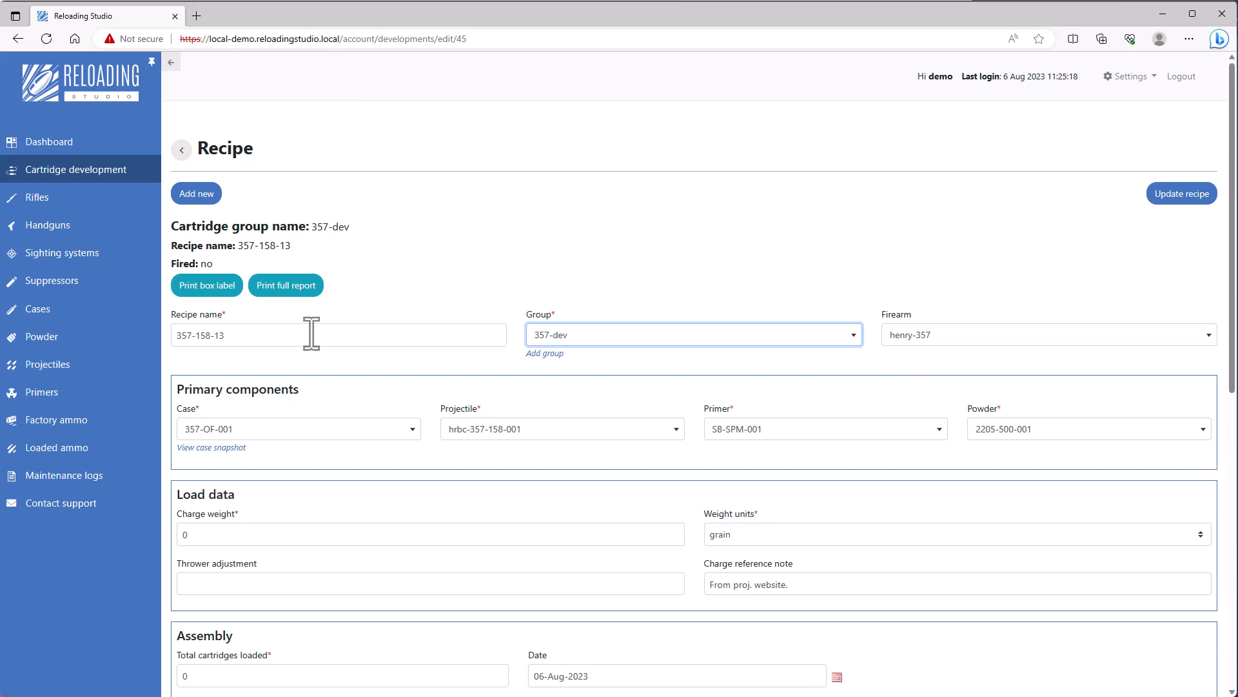
Set the recipe's case to batch 357-OF-002 under the primary components
{"action": "scroll", "coordinate": [312, 333], "scroll_direction": "down", "scroll_amount": 5}
{"action": "left_click", "coordinate": [233, 141]}
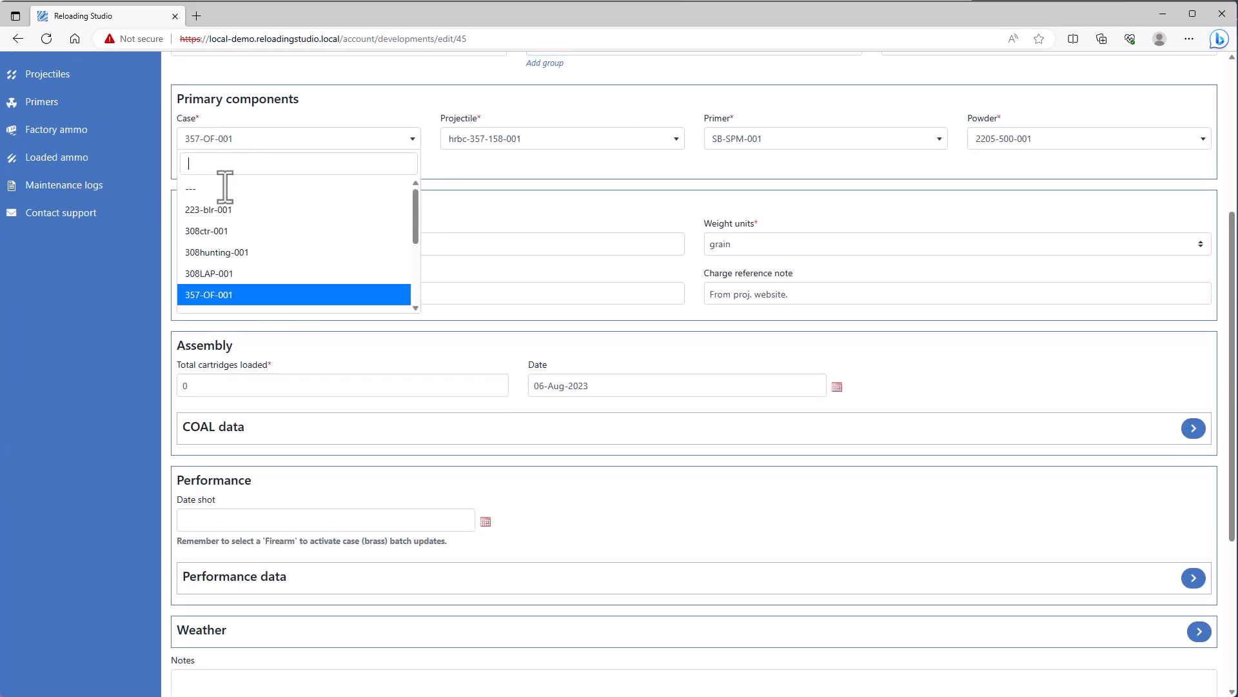
{"action": "scroll", "coordinate": [227, 213], "scroll_direction": "down", "scroll_amount": 1}
{"action": "left_click", "coordinate": [231, 296]}
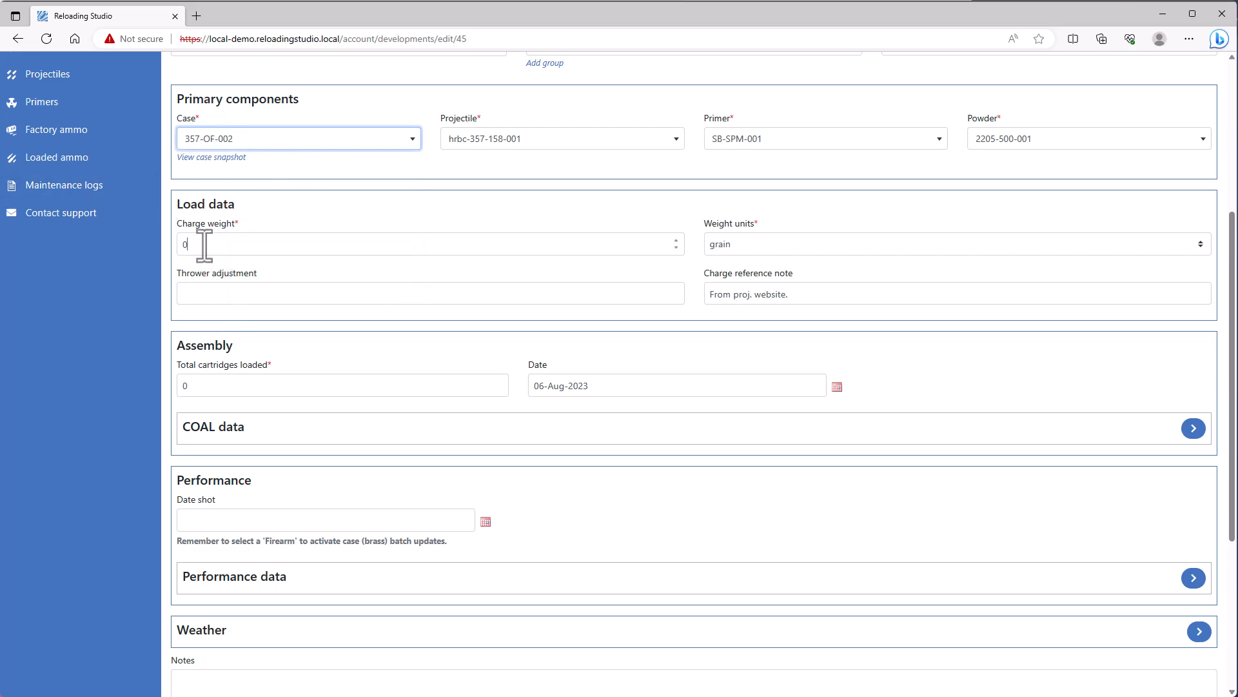
Set the recipe's charge weight to 13 grain in the load data
{"action": "left_click_drag", "start_coordinate": [204, 245], "coordinate": [151, 243]}
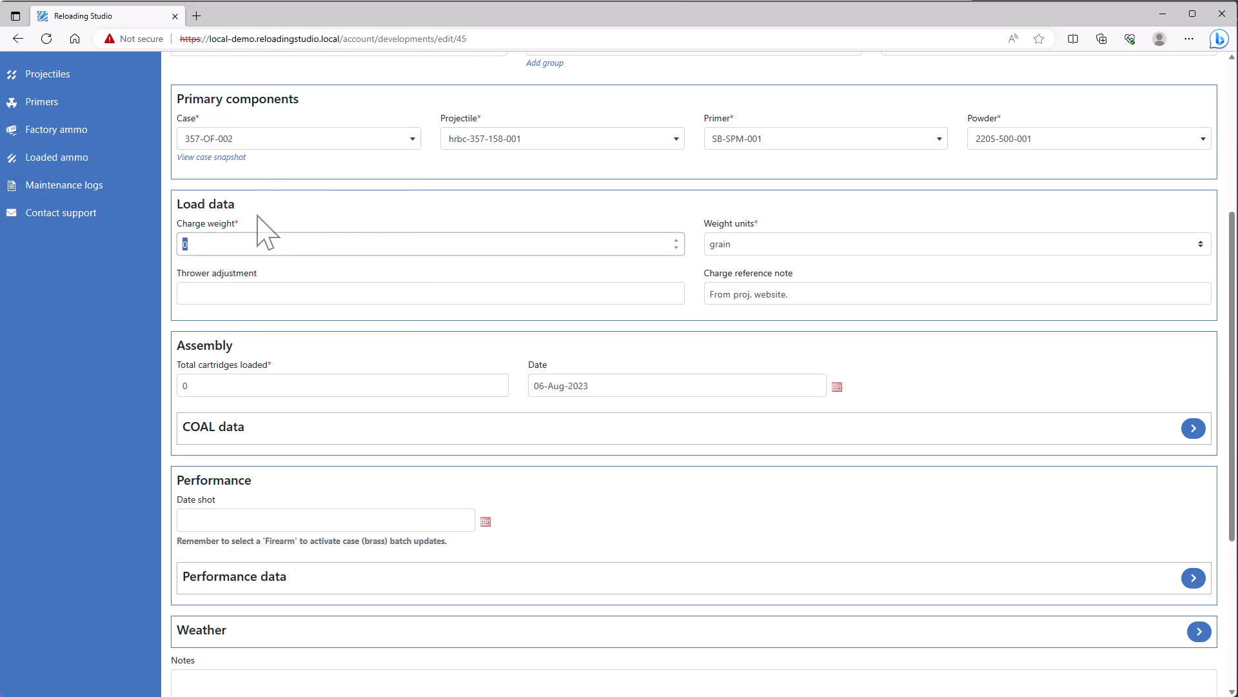
{"action": "scroll", "coordinate": [345, 310], "scroll_direction": "up", "scroll_amount": 3}
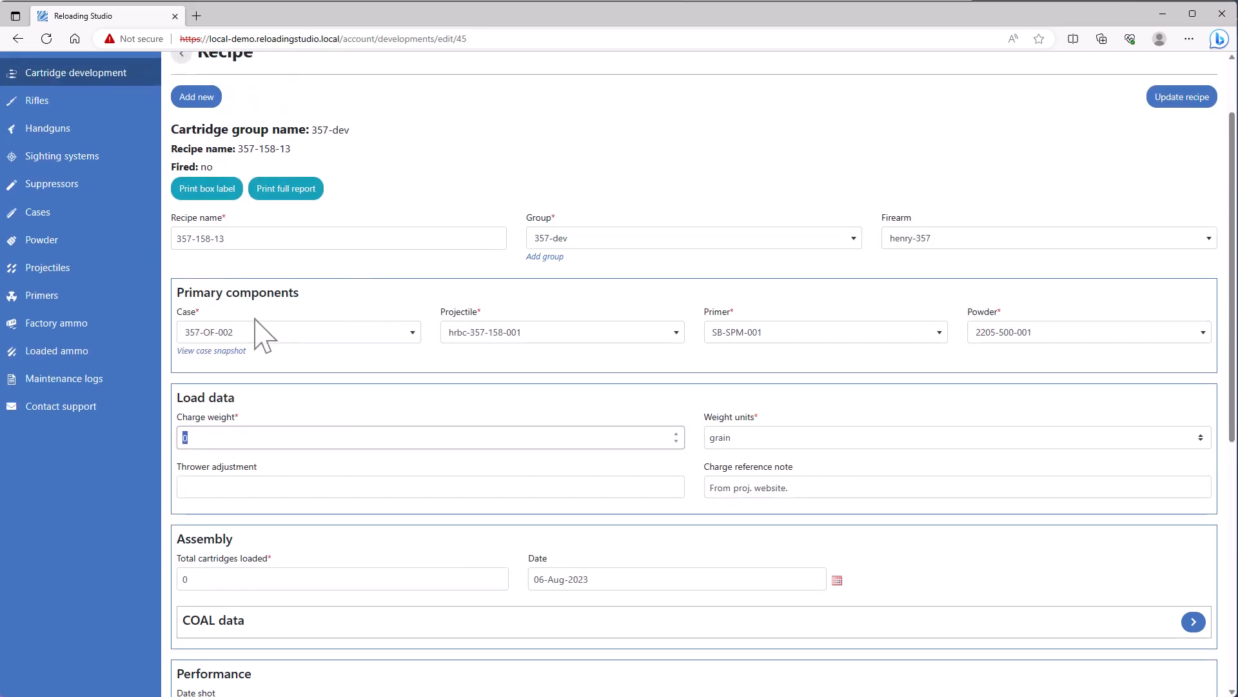
{"action": "type", "text": "13"}
Set the total cartridges loaded to 10 in the assembly data and save the updated recipe
{"action": "scroll", "coordinate": [329, 384], "scroll_direction": "down", "scroll_amount": 4}
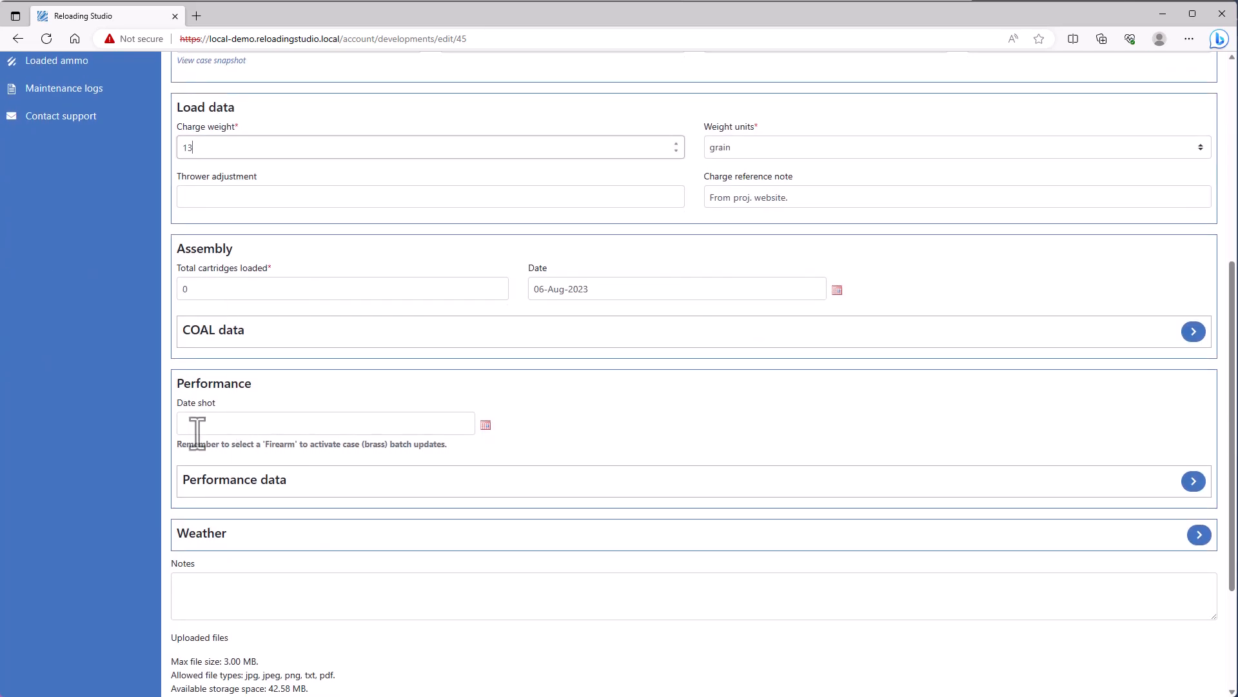
{"action": "left_click_drag", "start_coordinate": [205, 287], "coordinate": [165, 288]}
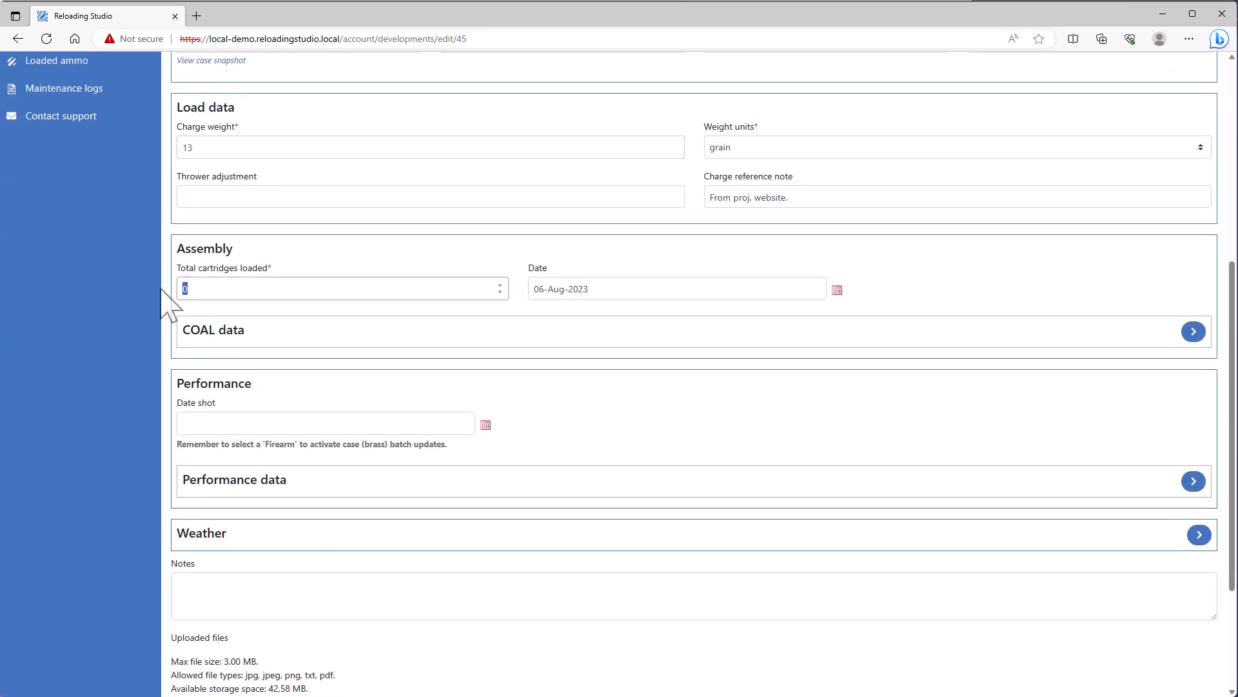
{"action": "left_click", "coordinate": [377, 259]}
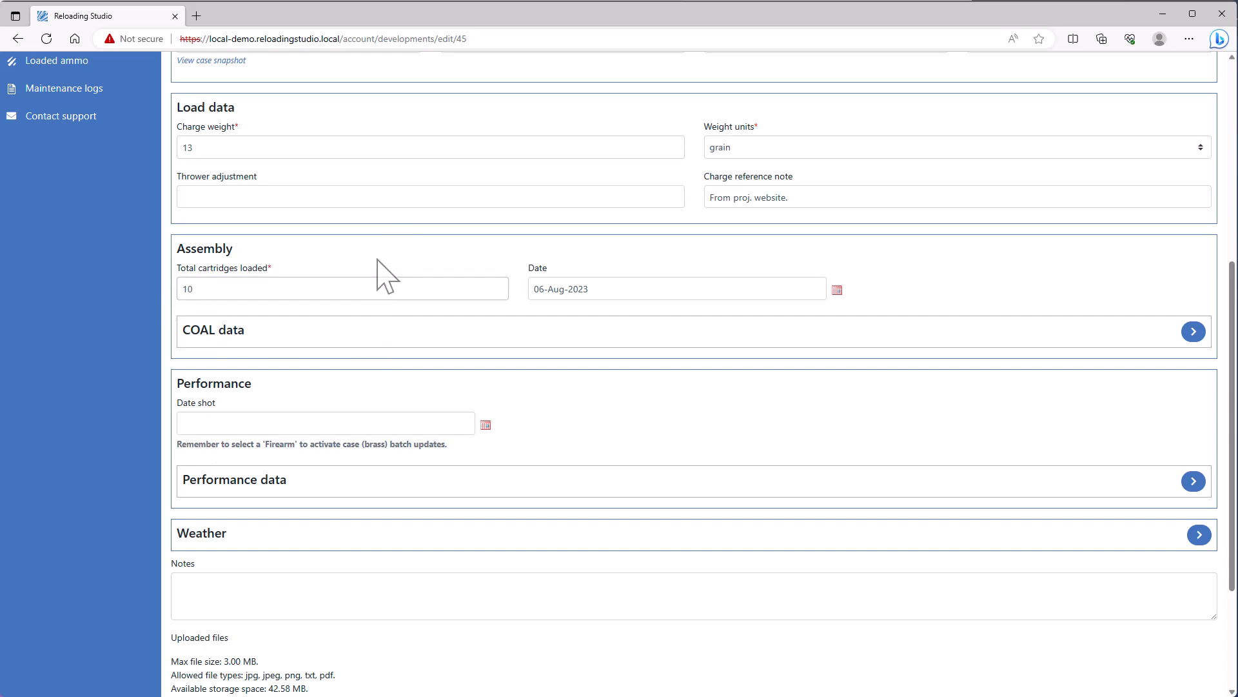
{"action": "scroll", "coordinate": [940, 332], "scroll_direction": "up", "scroll_amount": 4}
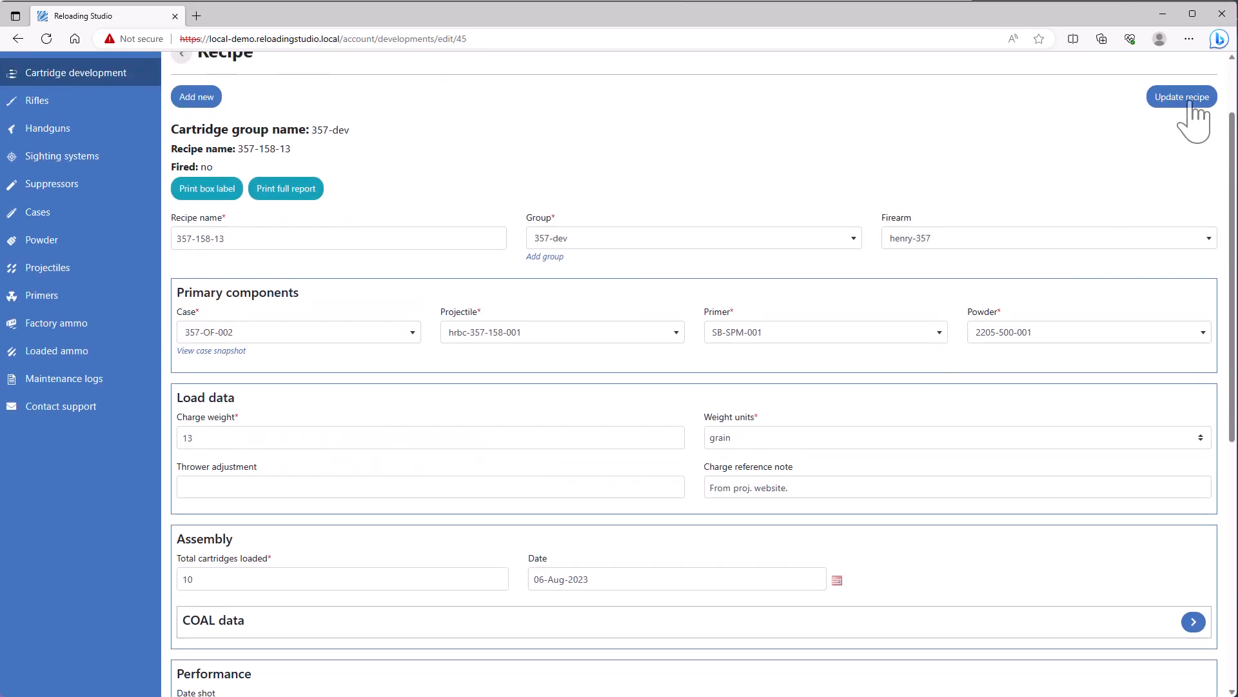
{"action": "left_click", "coordinate": [1188, 98]}
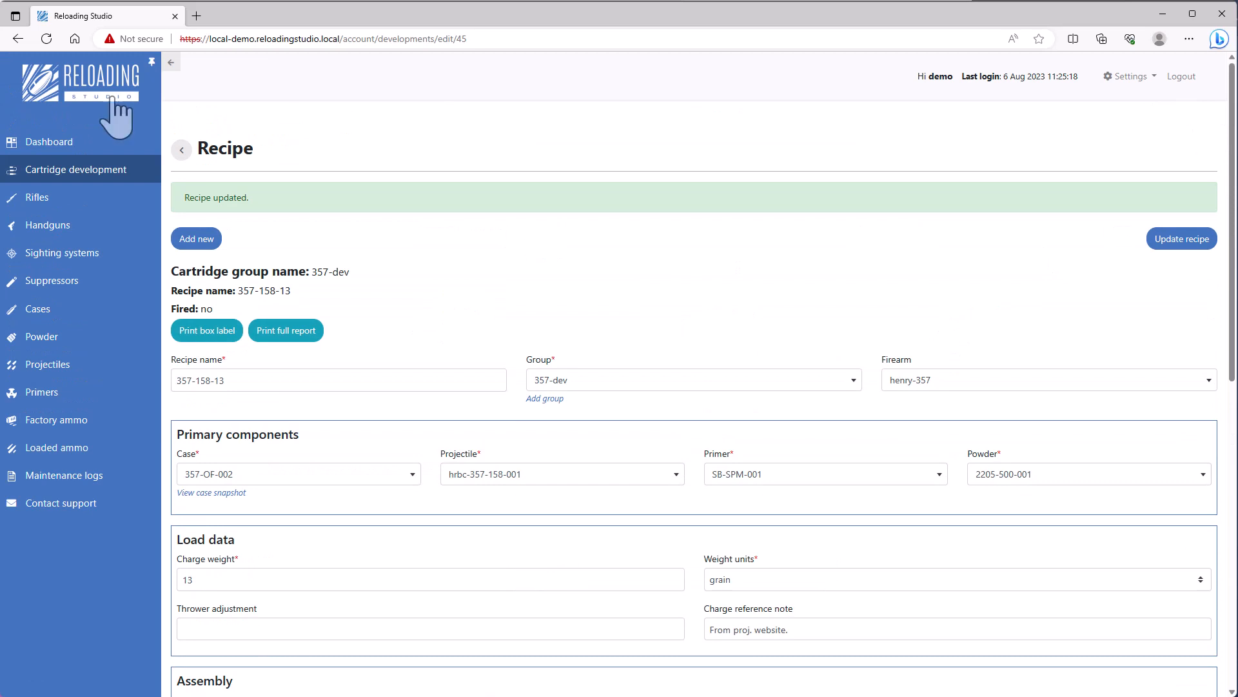
Clone recipe 357-158-13 in the cartridge development list, and clone the resulting copy as well
{"action": "left_click", "coordinate": [96, 183]}
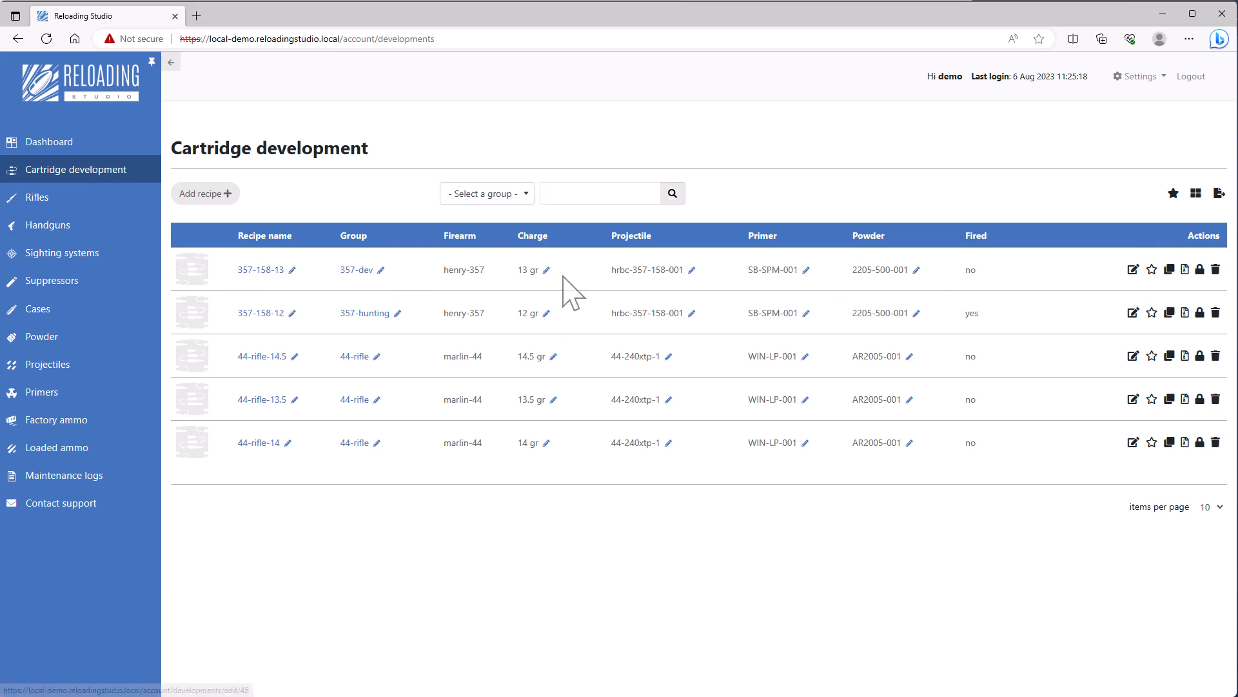
{"action": "left_click", "coordinate": [1172, 272]}
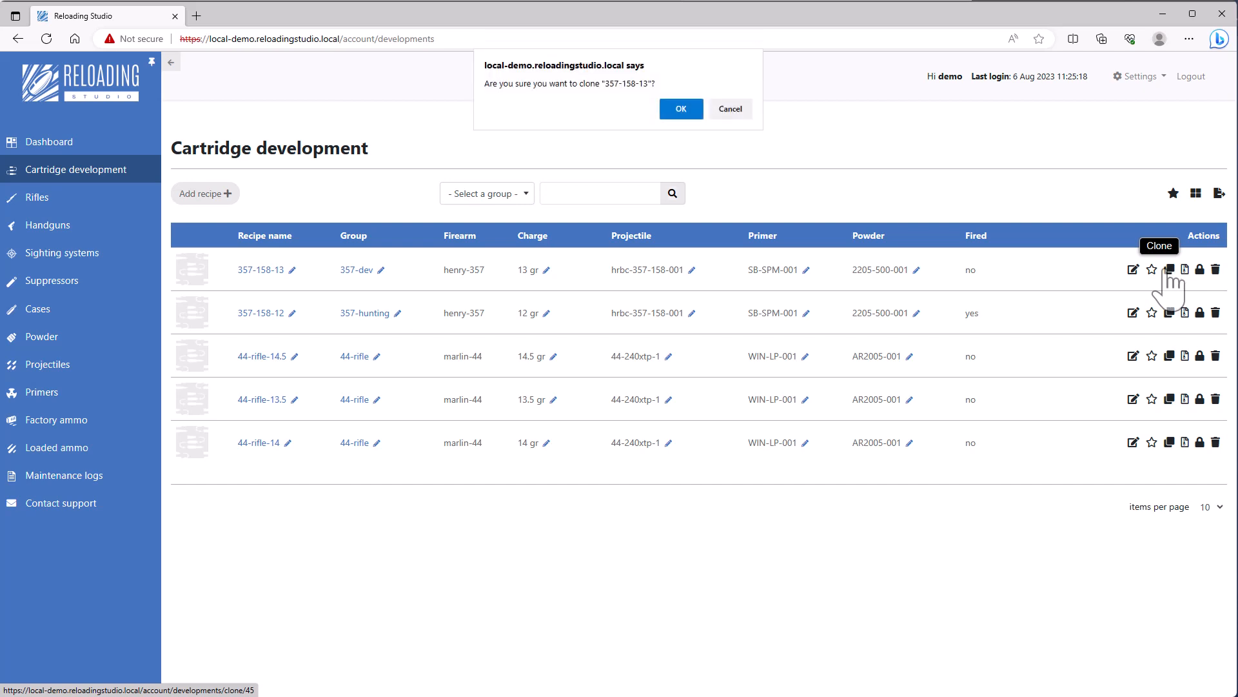
{"action": "left_click", "coordinate": [683, 112]}
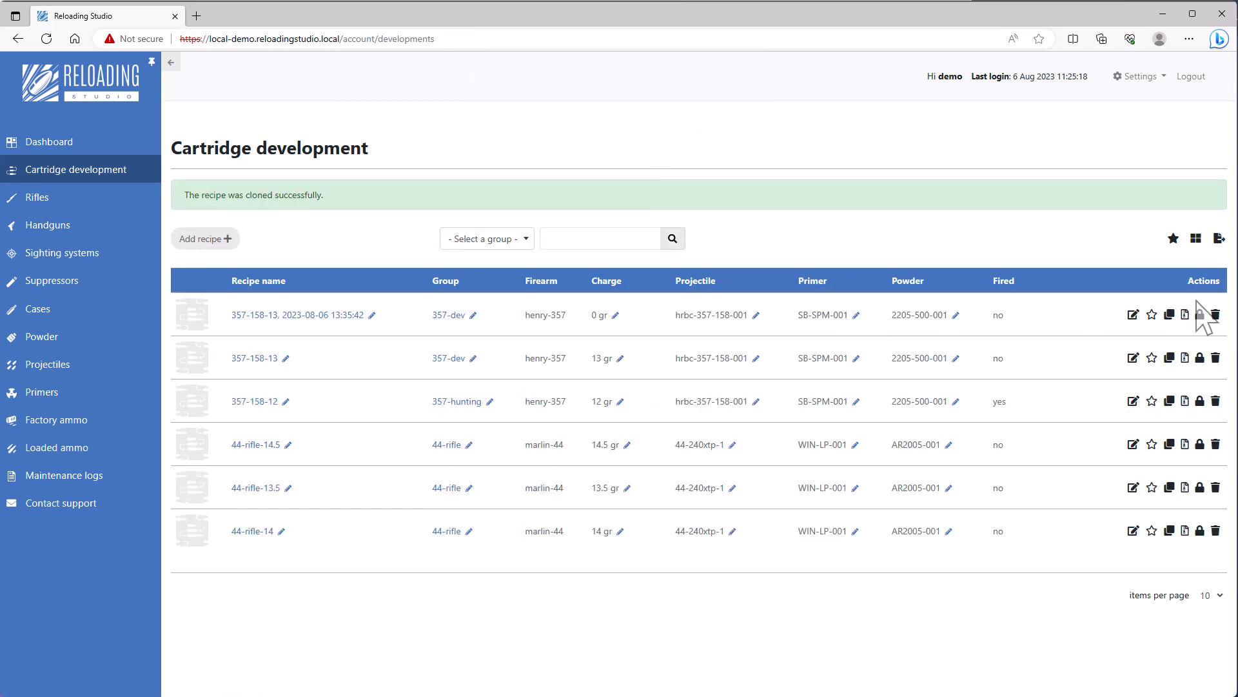
{"action": "left_click", "coordinate": [1171, 314]}
{"action": "left_click", "coordinate": [677, 118]}
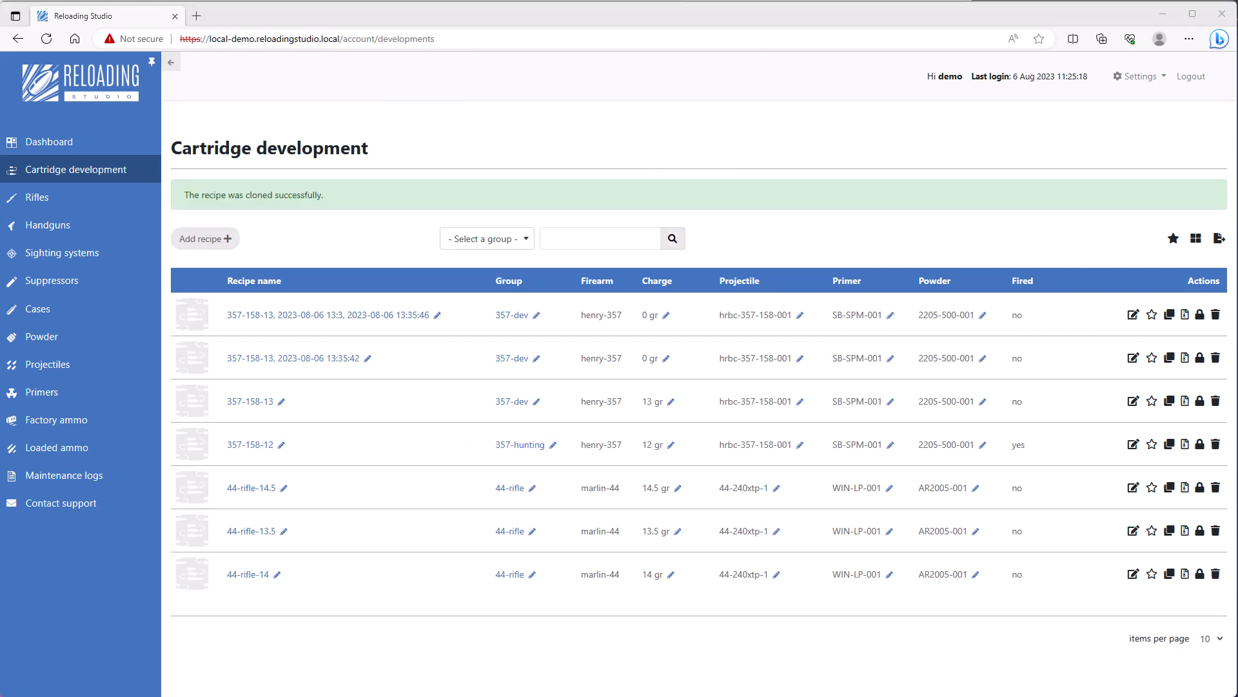
Open both clones of recipe 357-158-13 in separate tabs and rename the first clone 357-158-14
{"action": "left_click", "coordinate": [647, 97]}
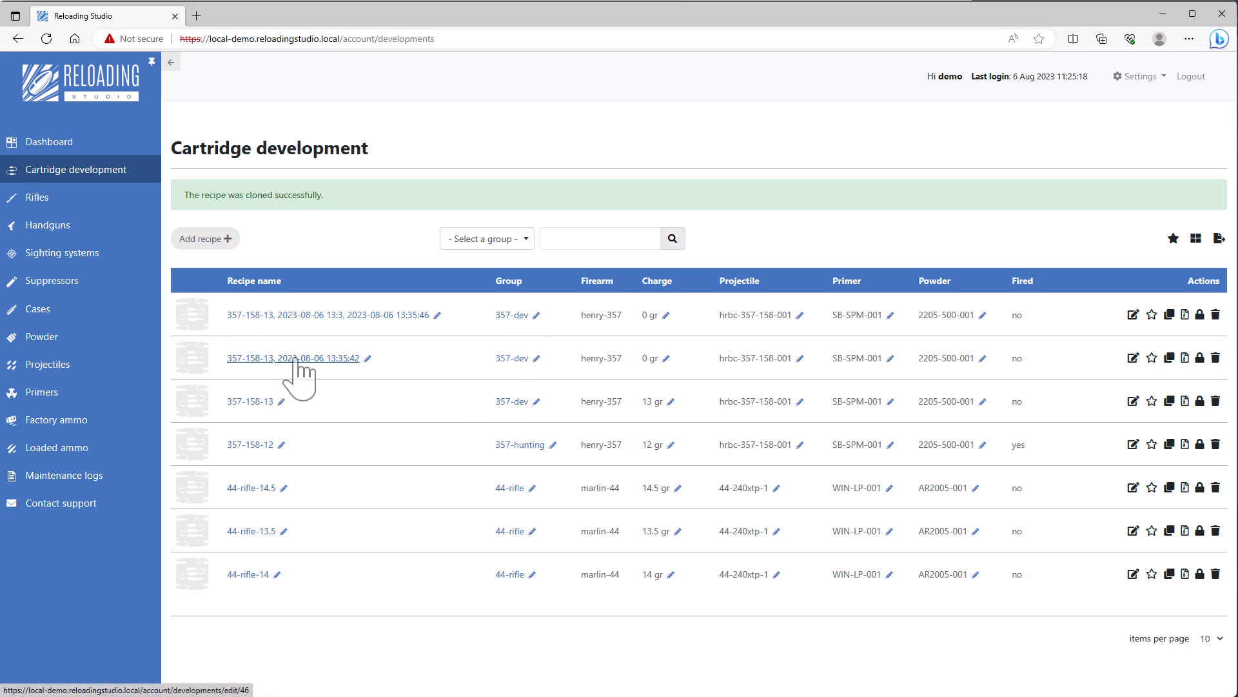
{"action": "middle_click", "coordinate": [292, 315]}
{"action": "middle_click", "coordinate": [304, 358]}
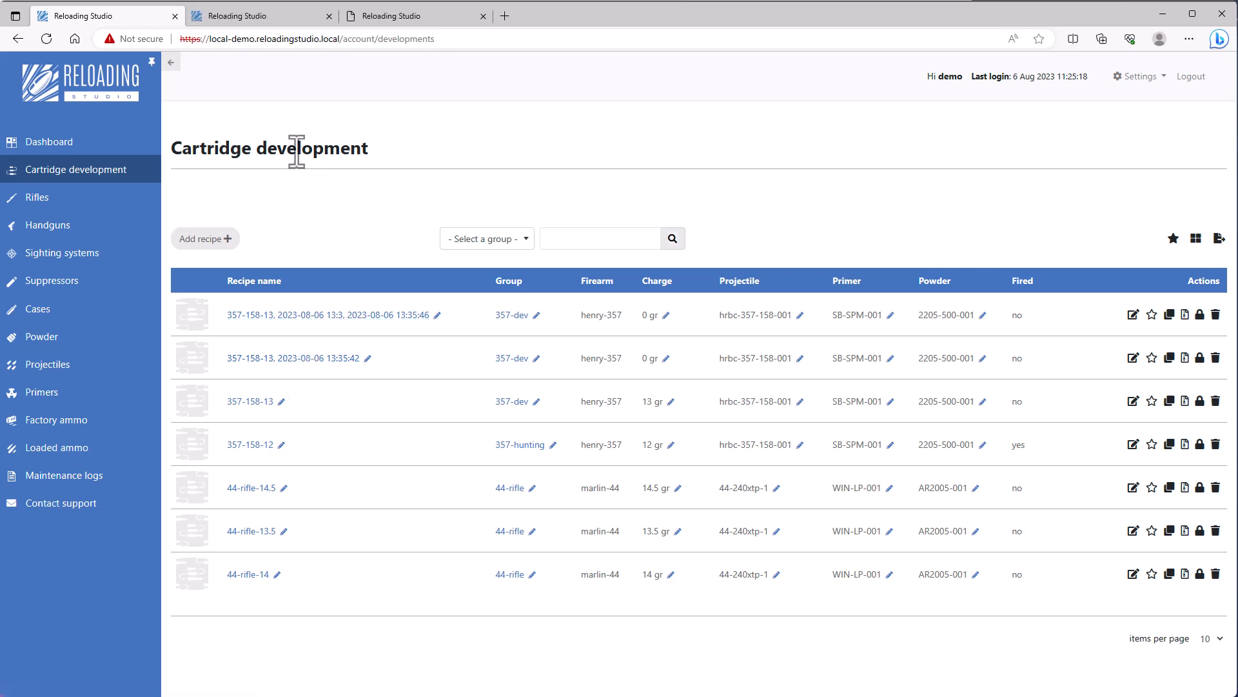
{"action": "left_click", "coordinate": [265, 16]}
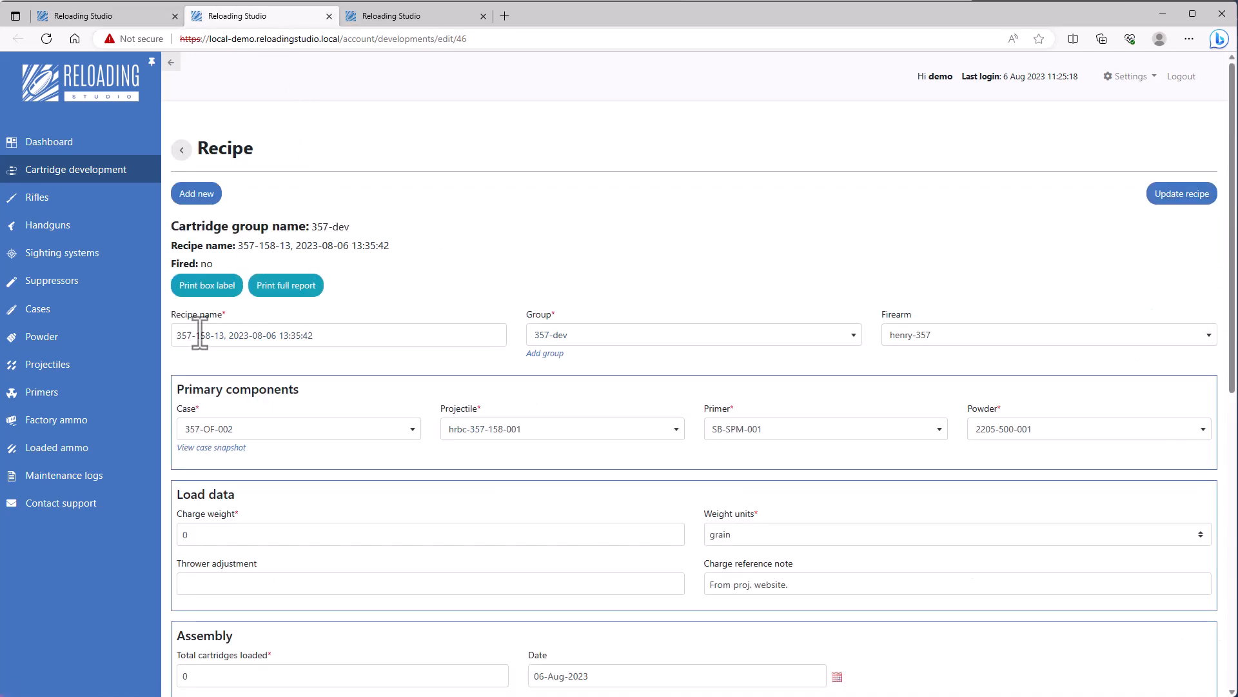
{"action": "left_click_drag", "start_coordinate": [220, 336], "coordinate": [476, 353]}
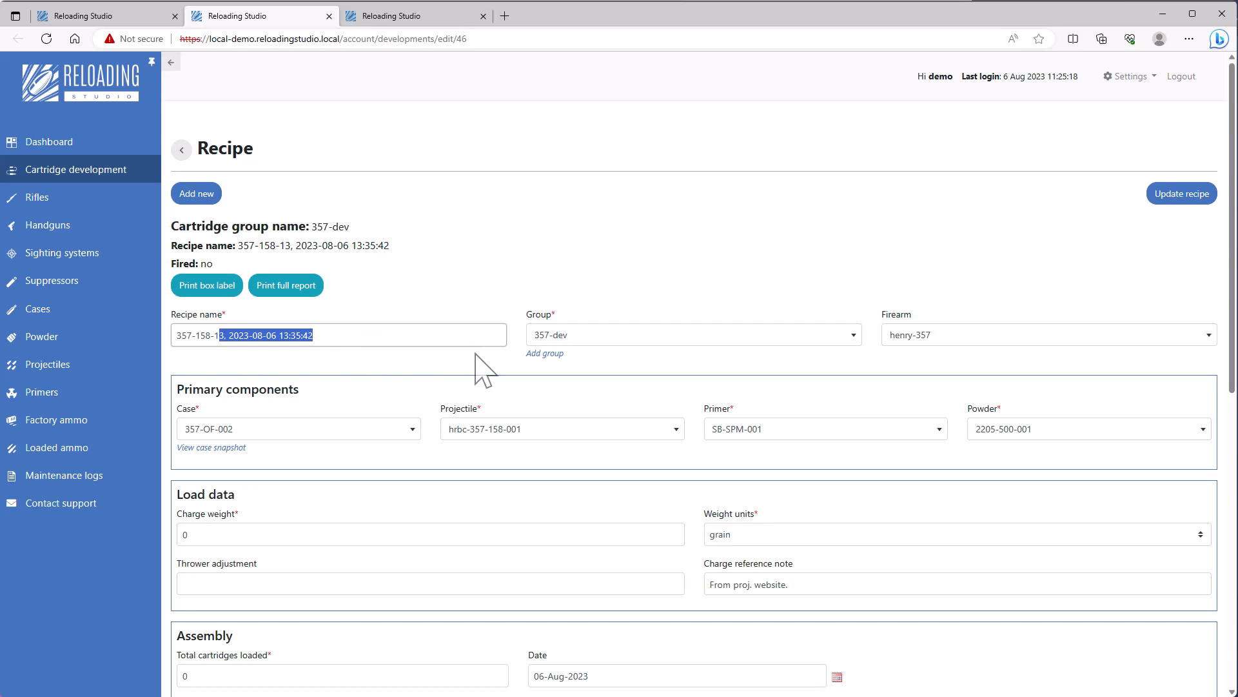
{"action": "type", "text": "4"}
Set recipe 357-158-14's charge weight to 14 grain and its total cartridges loaded to 10, and save the update
{"action": "left_click_drag", "start_coordinate": [207, 521], "coordinate": [90, 521]}
{"action": "left_click", "coordinate": [200, 534]}
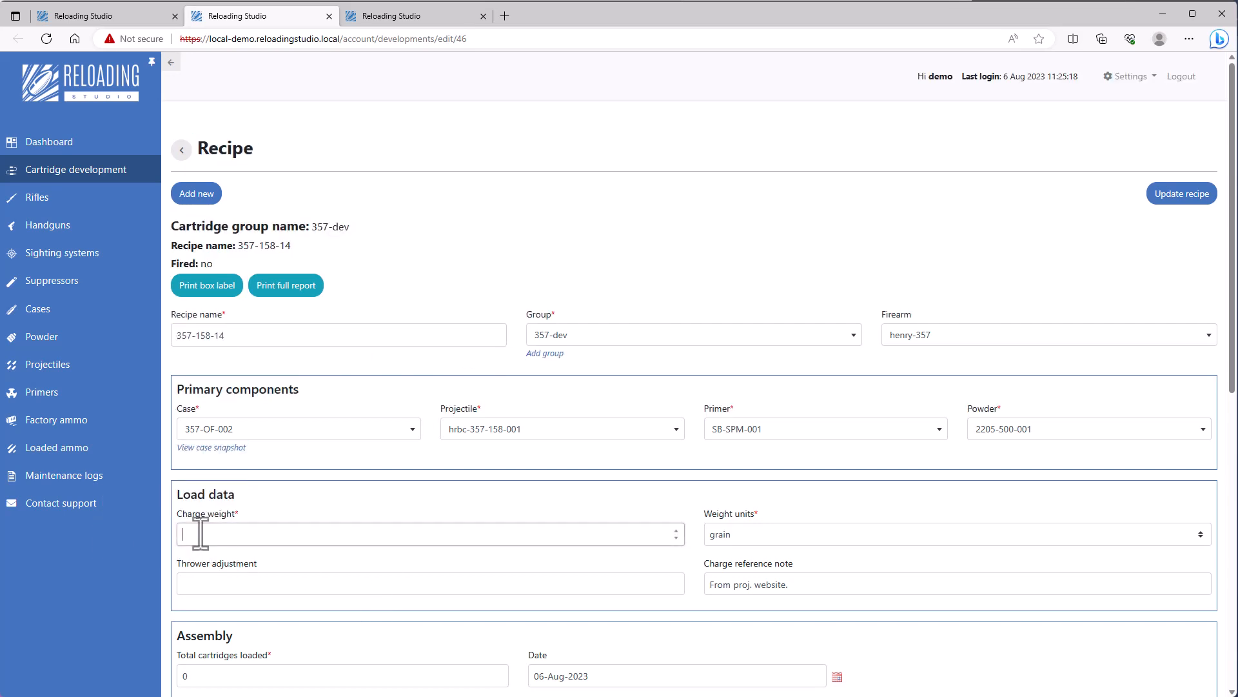
{"action": "scroll", "coordinate": [200, 534], "scroll_direction": "down", "scroll_amount": 3}
{"action": "left_click_drag", "start_coordinate": [202, 483], "coordinate": [179, 485]}
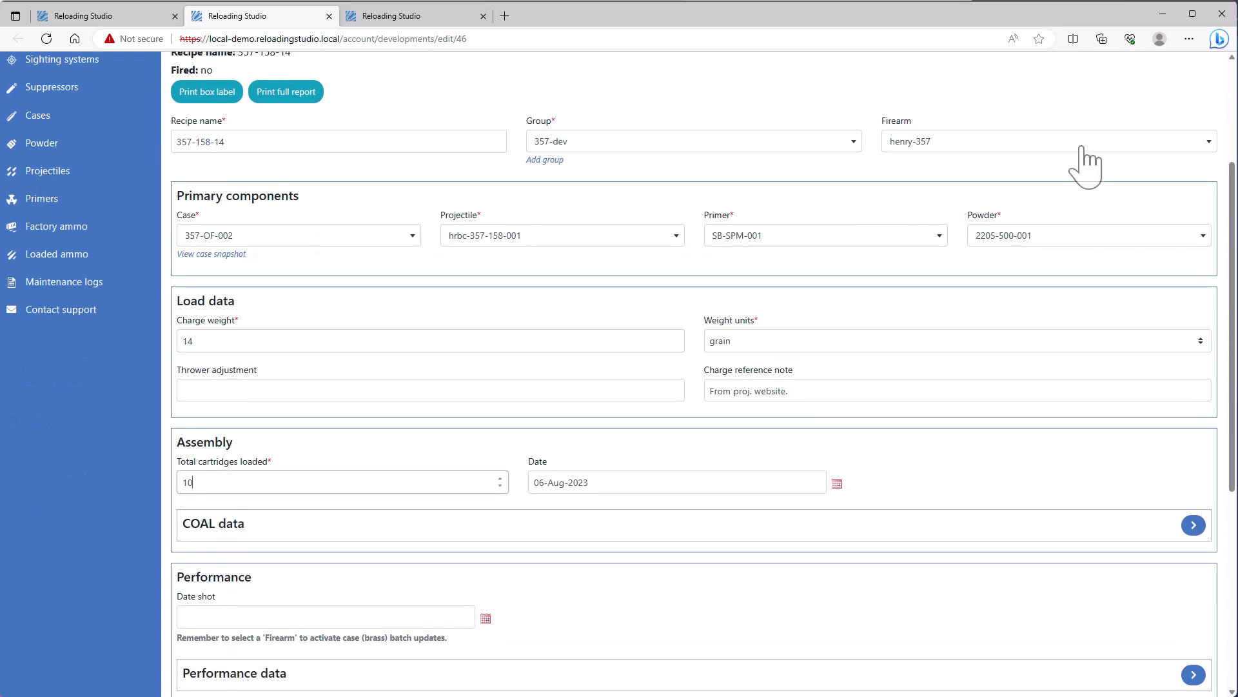
{"action": "scroll", "coordinate": [1085, 166], "scroll_direction": "up", "scroll_amount": 3}
{"action": "left_click", "coordinate": [1182, 194]}
Rename the second cloned recipe, open in the other tab, as 357-158-15
{"action": "left_click", "coordinate": [374, 23]}
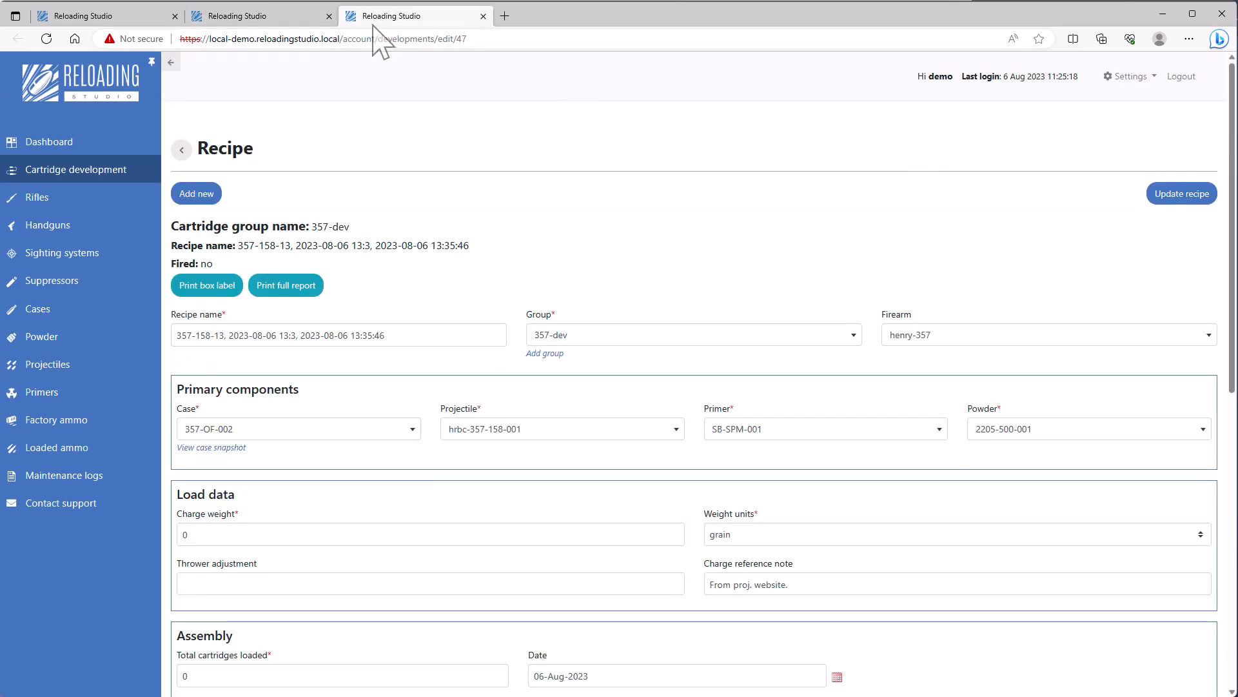
{"action": "left_click_drag", "start_coordinate": [218, 335], "coordinate": [485, 354]}
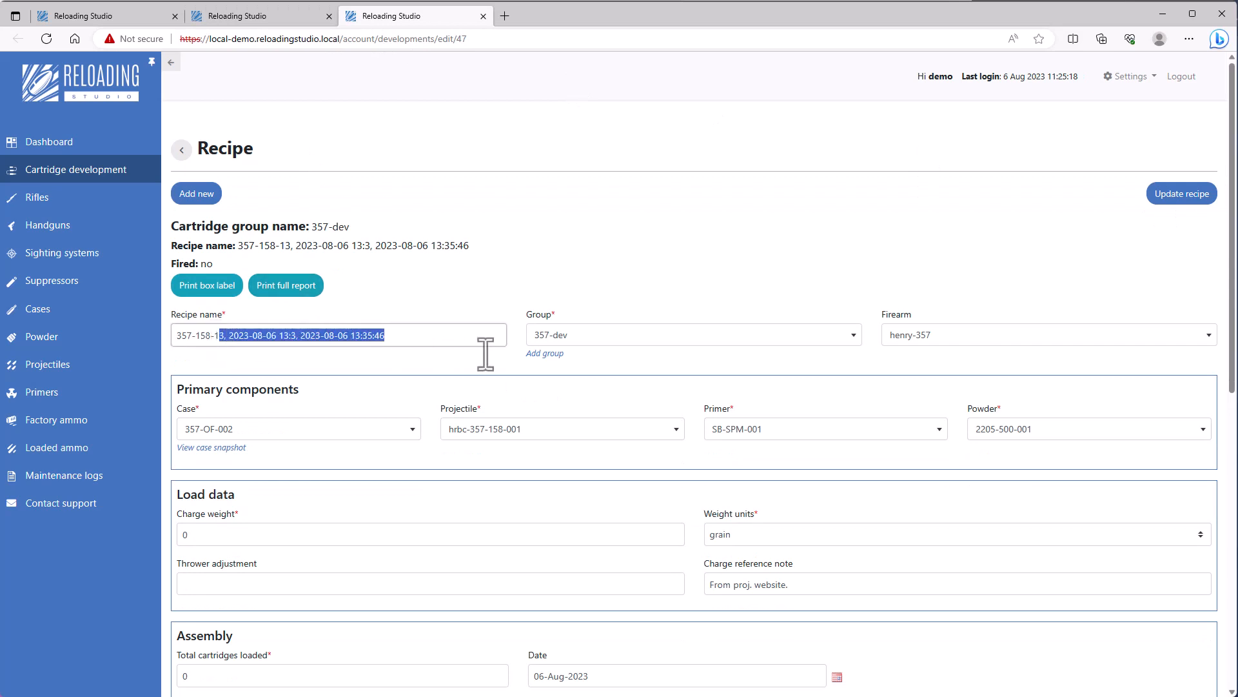
{"action": "type", "text": "57-158-15"}
Set recipe 357-158-15's charge weight to 15 grain and its total cartridges loaded to 10, and save the update
{"action": "left_click", "coordinate": [199, 537]}
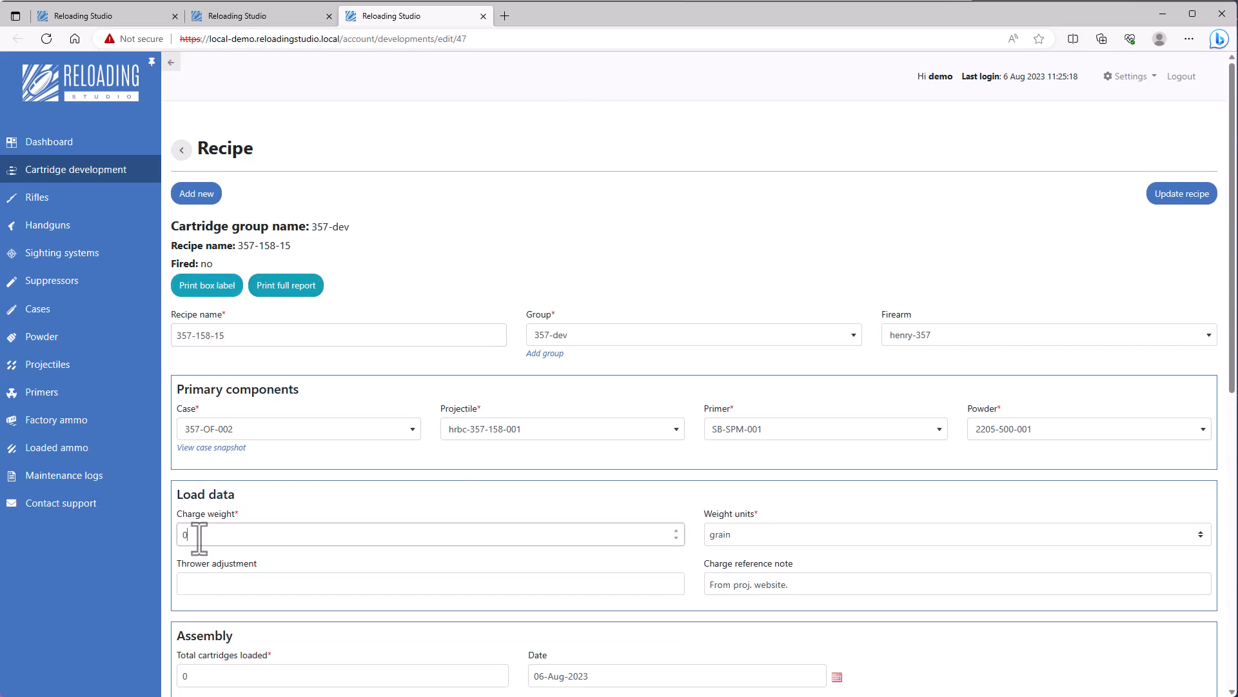
{"action": "scroll", "coordinate": [199, 537], "scroll_direction": "down", "scroll_amount": 4}
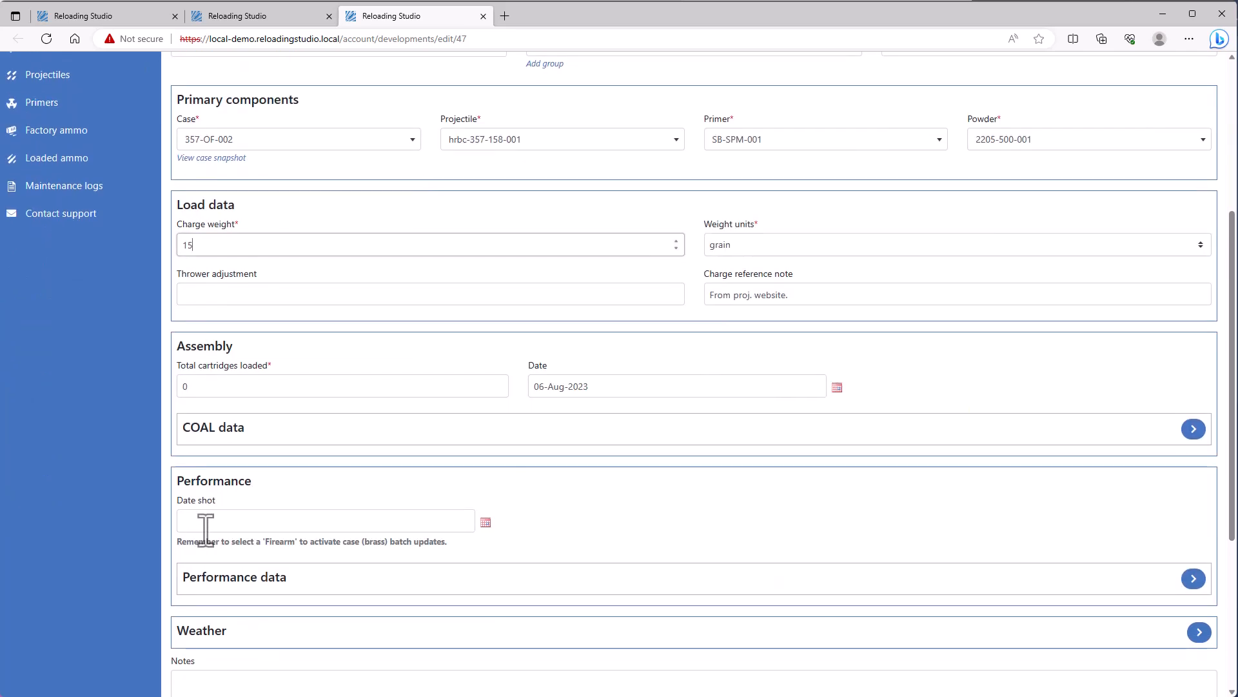
{"action": "left_click", "coordinate": [207, 387]}
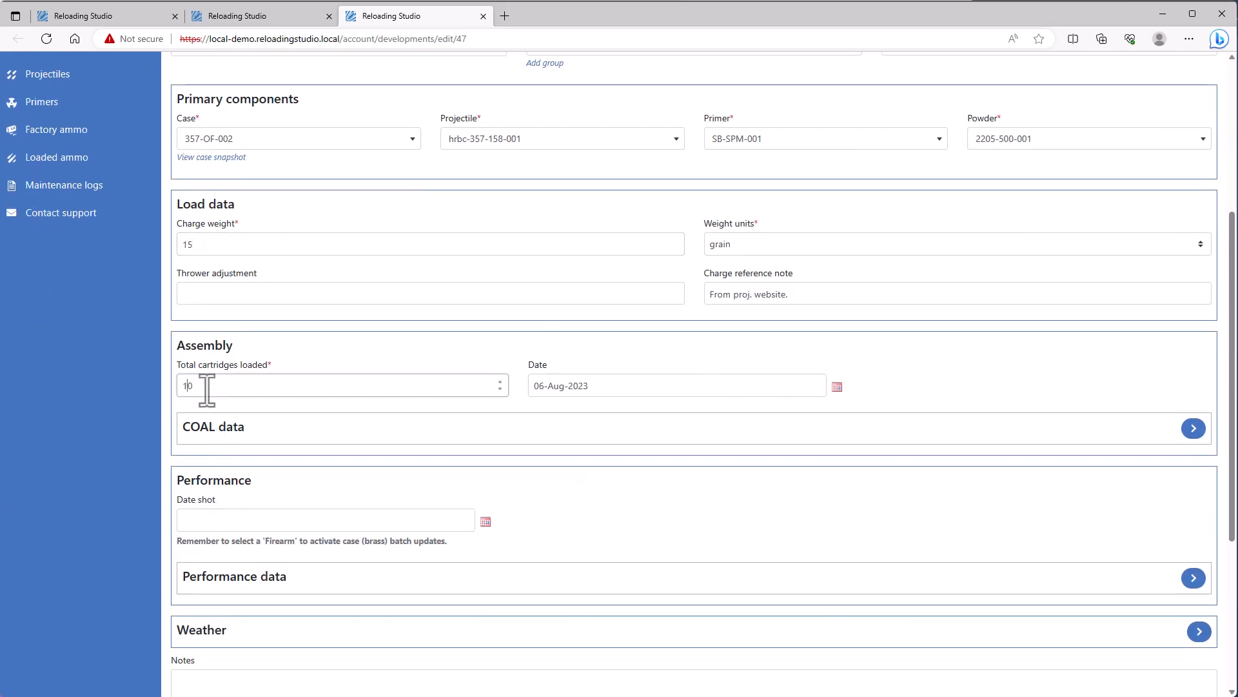
{"action": "scroll", "coordinate": [845, 358], "scroll_direction": "up", "scroll_amount": 5}
{"action": "left_click", "coordinate": [1168, 195]}
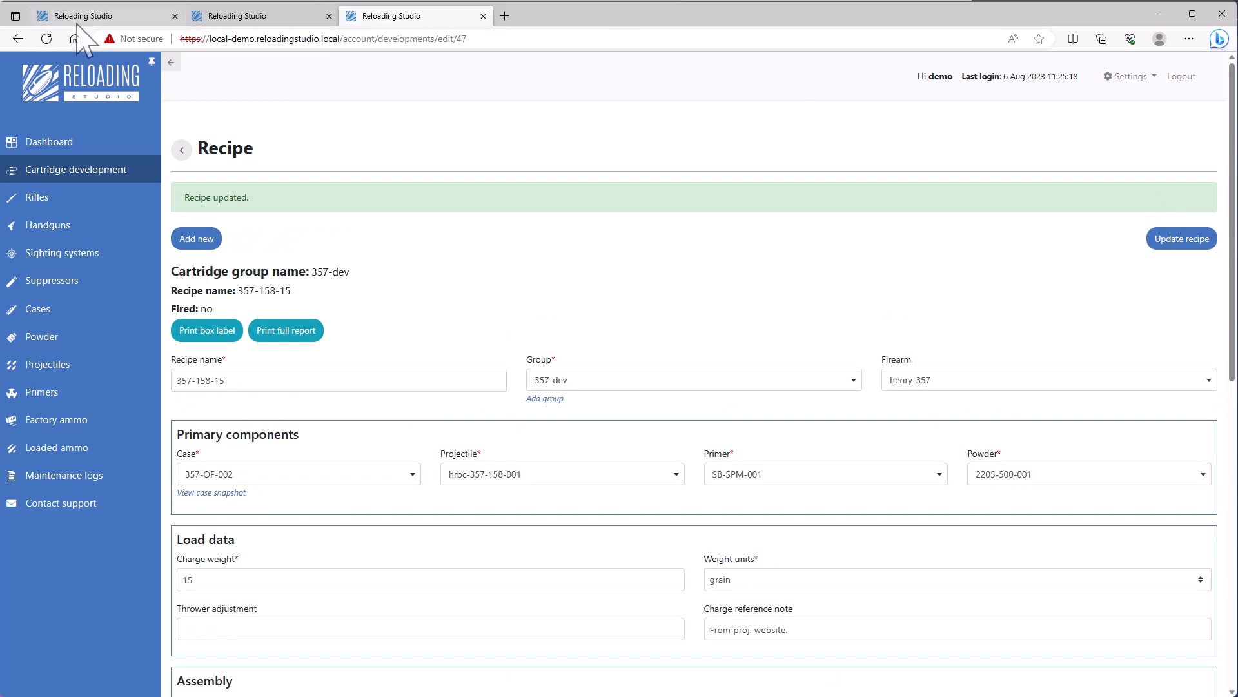
Close both recipe tabs and reload the cartridge development list to check the charges of the 357-dev recipes
{"action": "left_click", "coordinate": [329, 16]}
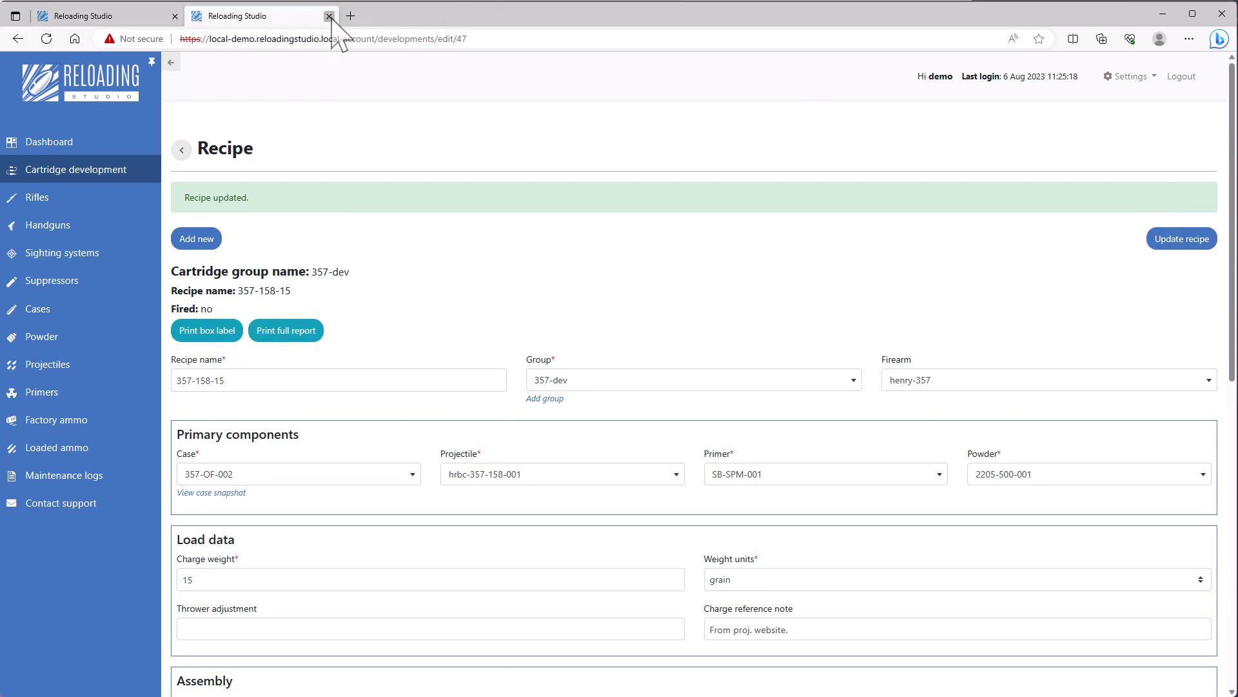
{"action": "left_click", "coordinate": [329, 16]}
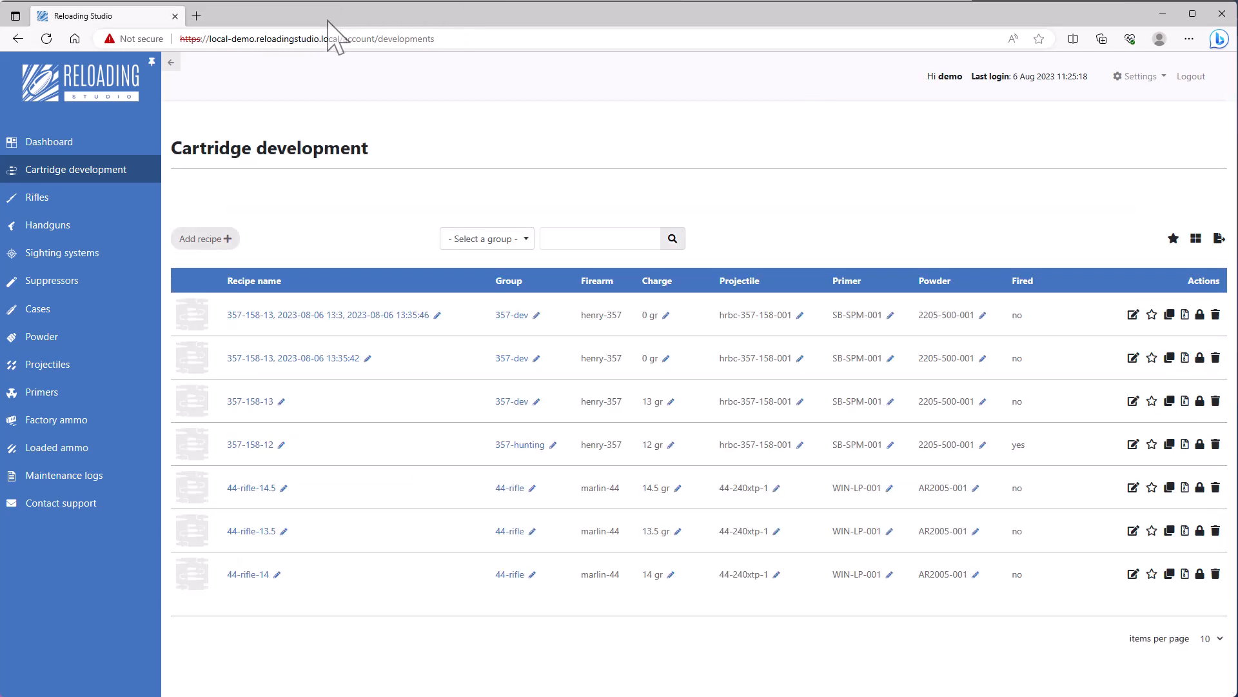
{"action": "left_click", "coordinate": [76, 172]}
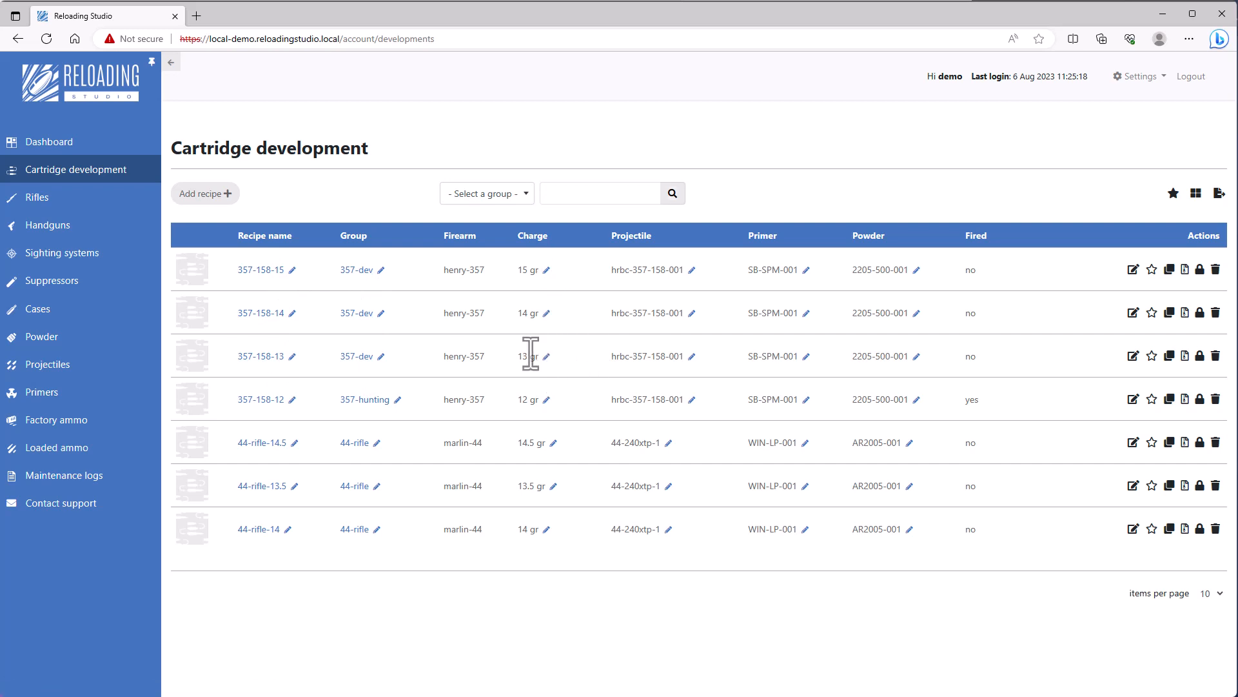
{"action": "left_click_drag", "start_coordinate": [558, 348], "coordinate": [523, 270]}
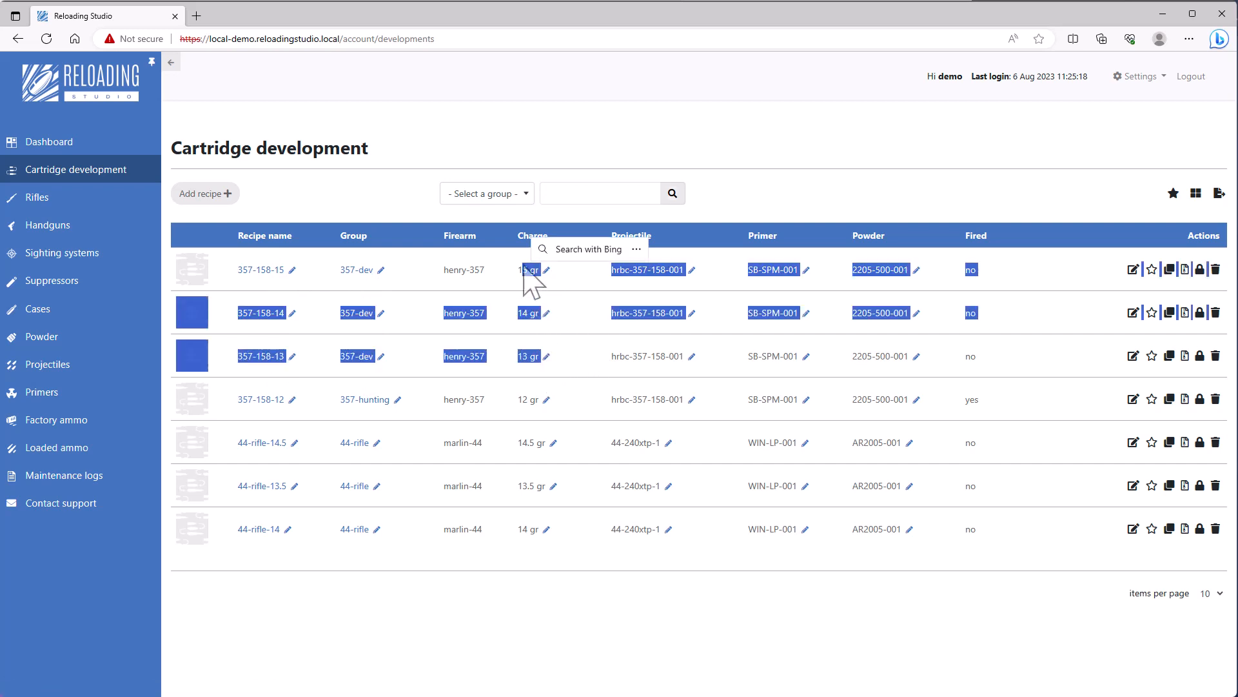
{"action": "left_click", "coordinate": [782, 189]}
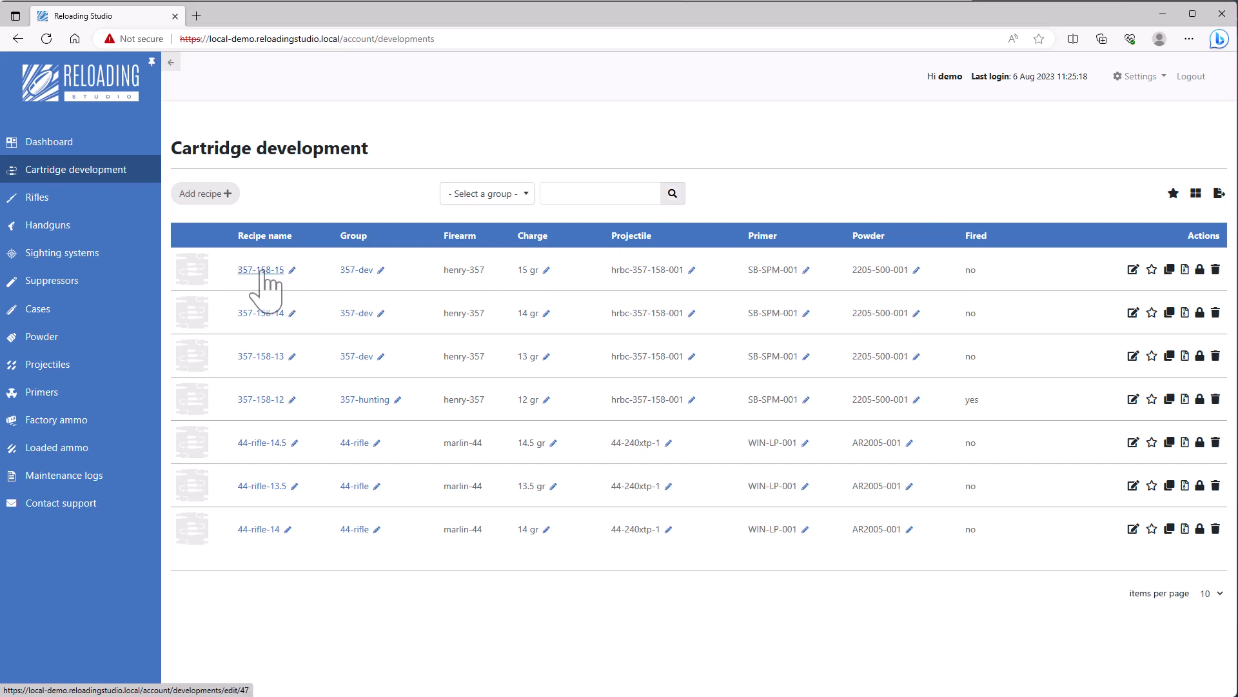
View the 357-dev group and start a ladder test with 357-158-13 as the base recipe
{"action": "left_click", "coordinate": [351, 270]}
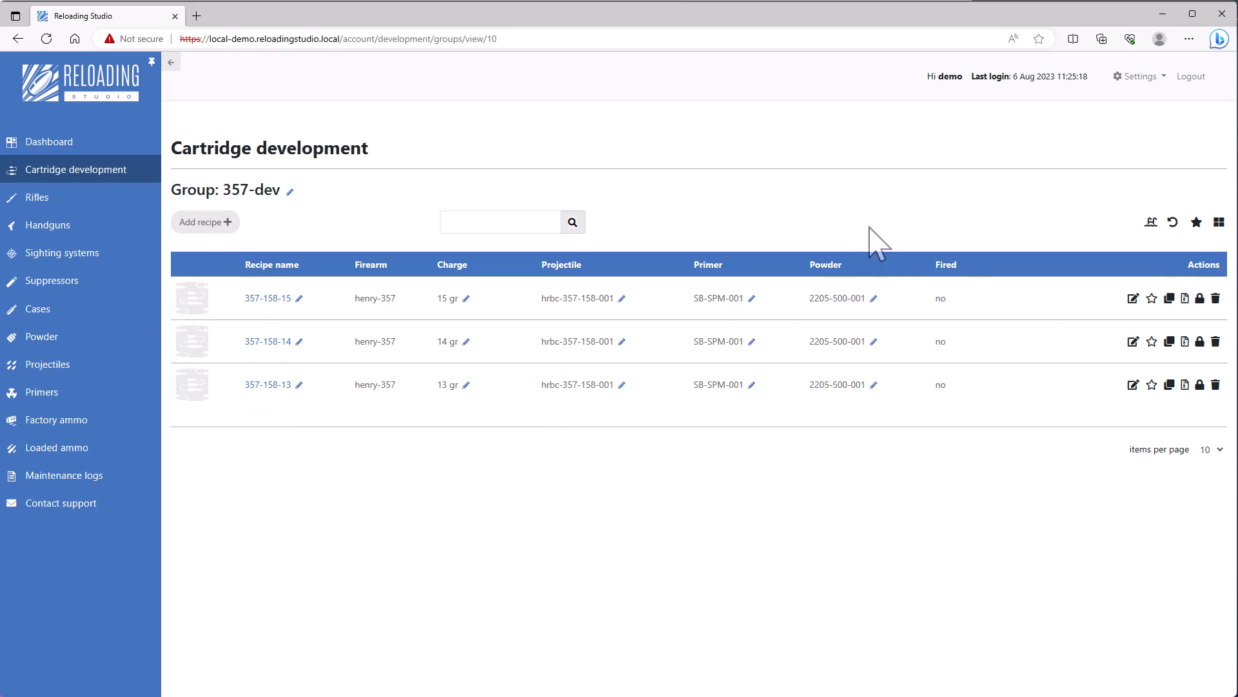
{"action": "left_click", "coordinate": [1152, 222]}
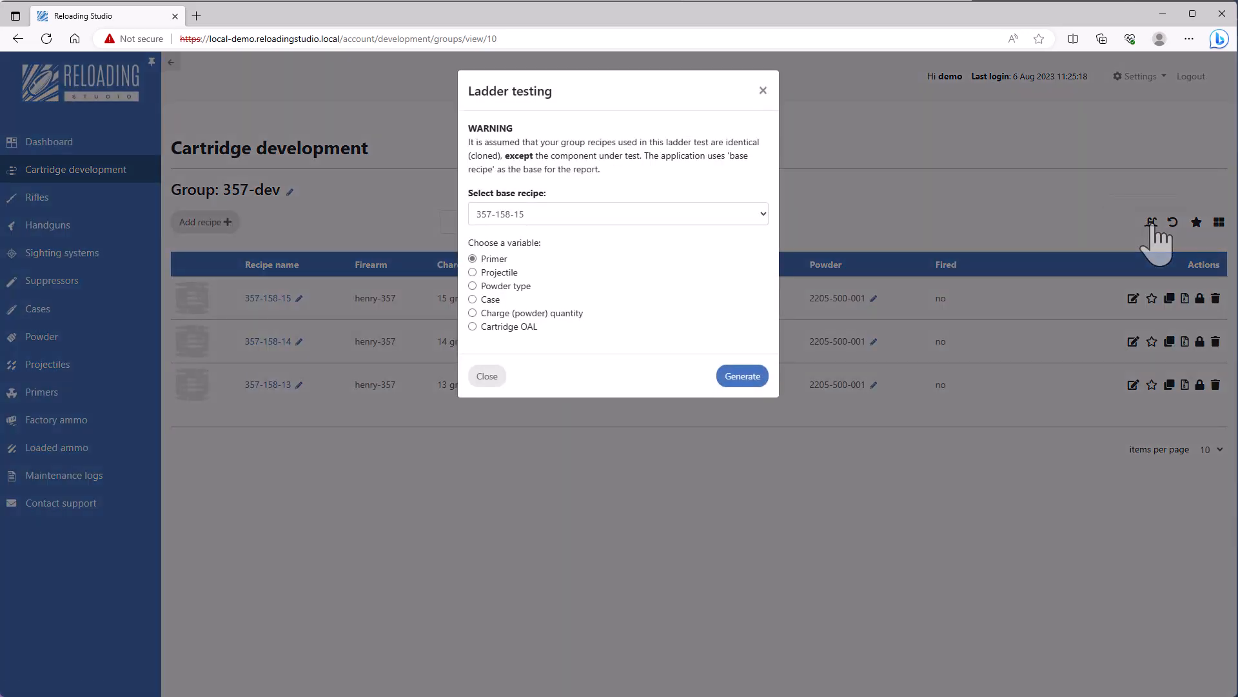
{"action": "left_click", "coordinate": [514, 216]}
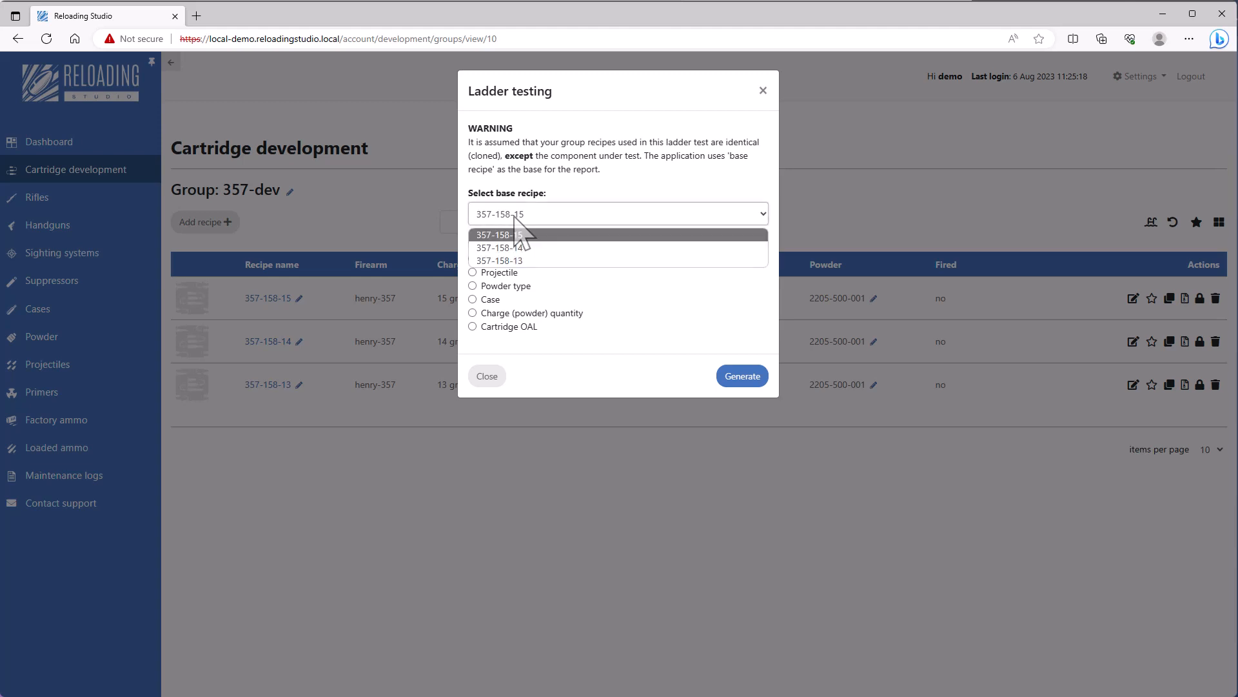
{"action": "left_click", "coordinate": [520, 262]}
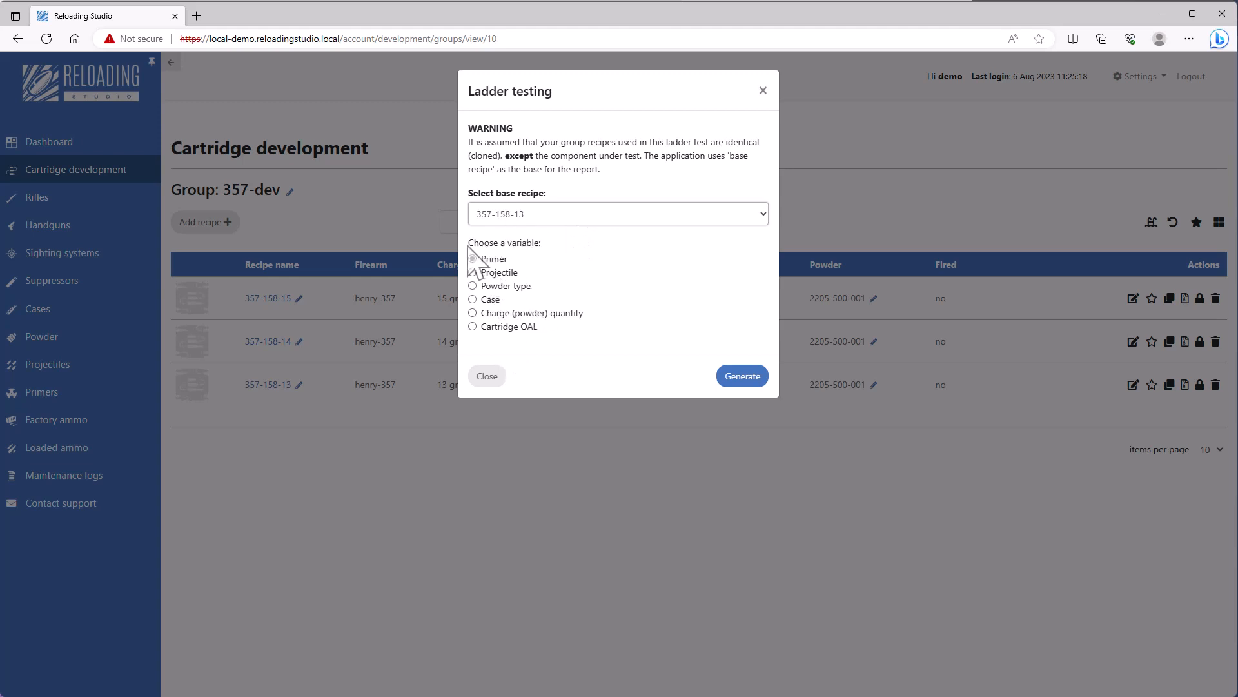
Choose charge (powder) quantity as the ladder test variable and generate the report
{"action": "left_click_drag", "start_coordinate": [468, 244], "coordinate": [524, 245]}
{"action": "left_click", "coordinate": [547, 246]}
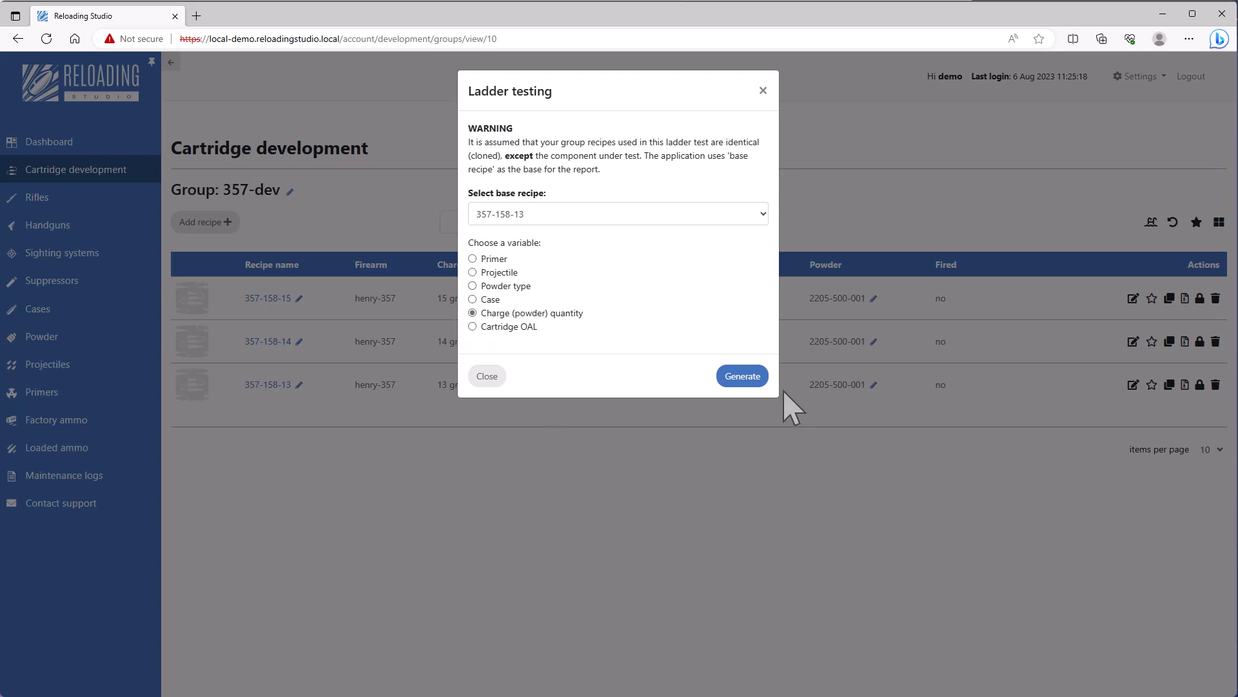
{"action": "left_click", "coordinate": [742, 377]}
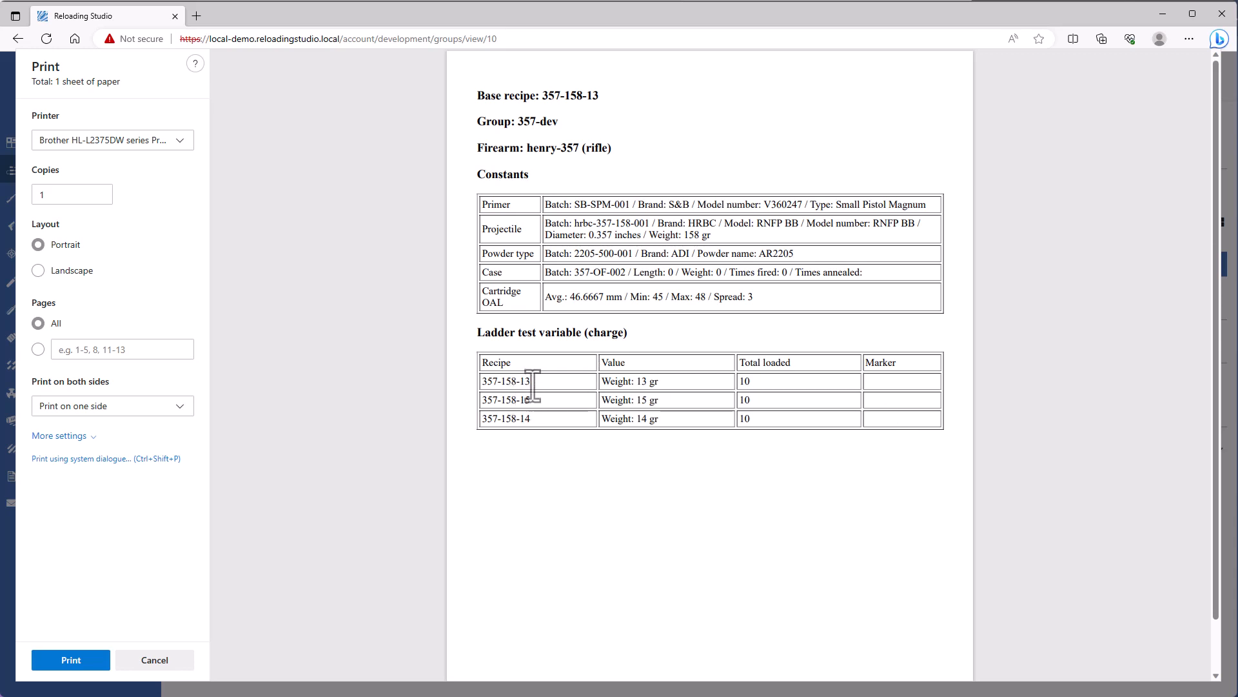
Examine the recipe names and charge weights in the ladder test report, and close it without printing along with the ladder testing dialog
{"action": "left_click_drag", "start_coordinate": [520, 382], "coordinate": [539, 420]}
{"action": "left_click", "coordinate": [627, 401]}
{"action": "left_click_drag", "start_coordinate": [605, 382], "coordinate": [687, 393]}
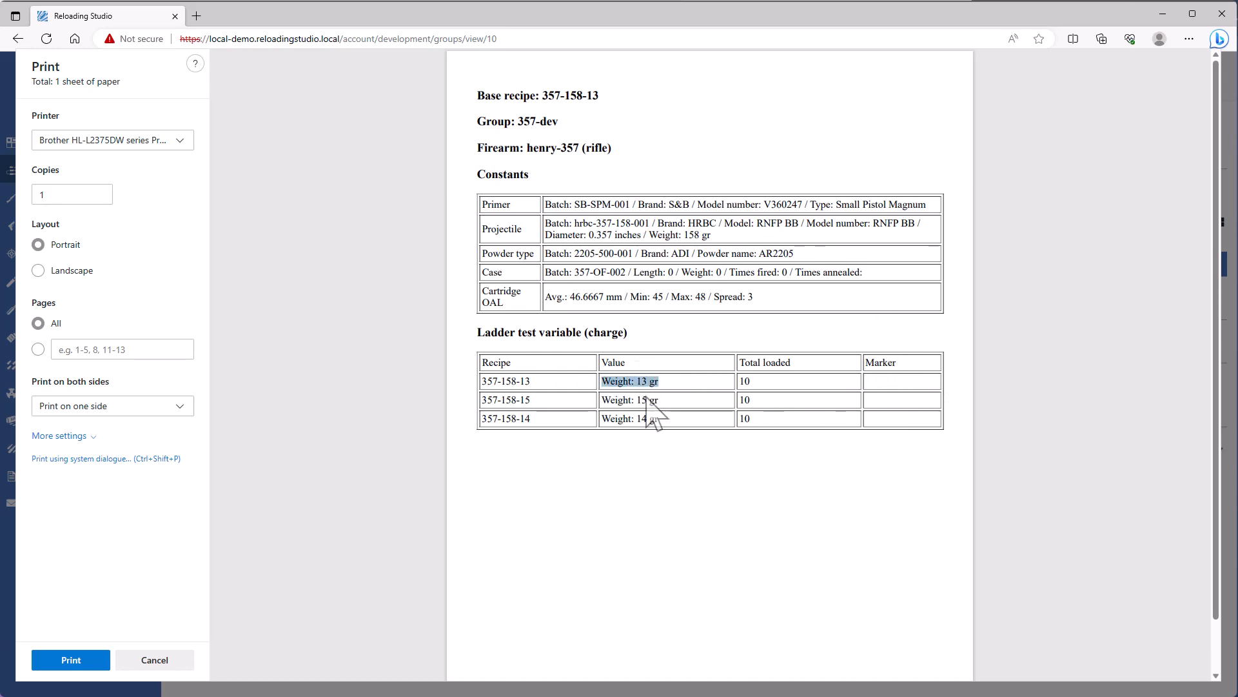
{"action": "left_click", "coordinate": [631, 386]}
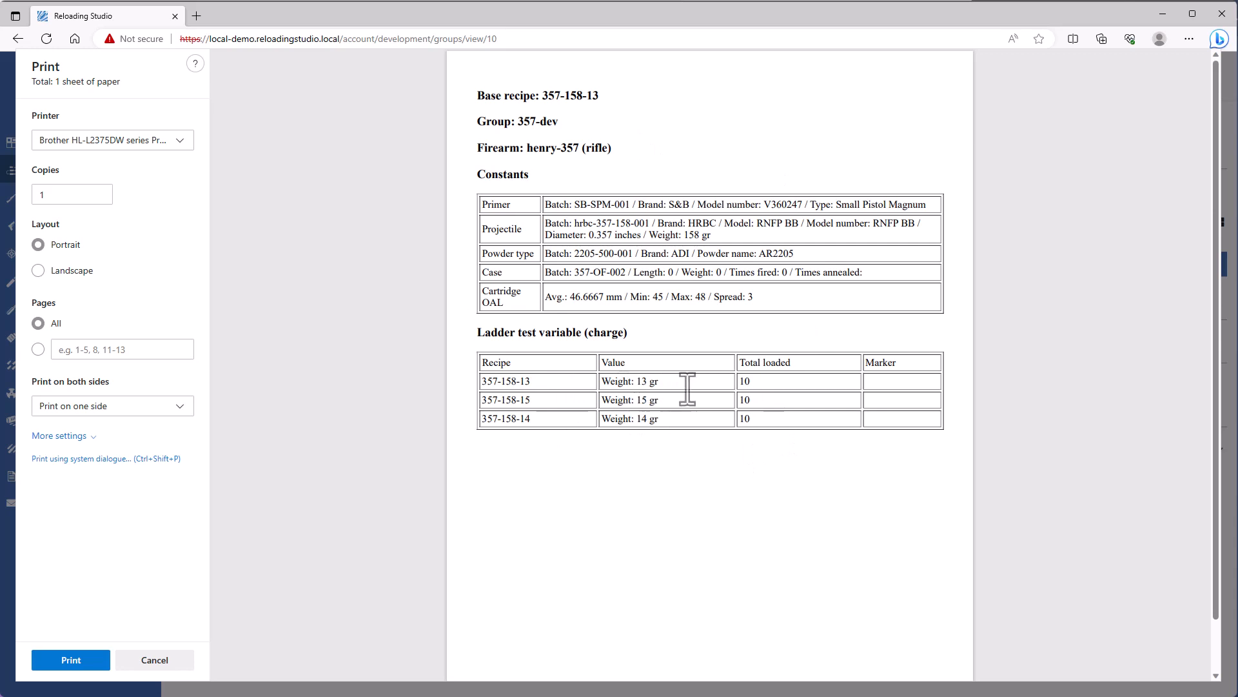
{"action": "left_click_drag", "start_coordinate": [482, 381], "coordinate": [528, 384]}
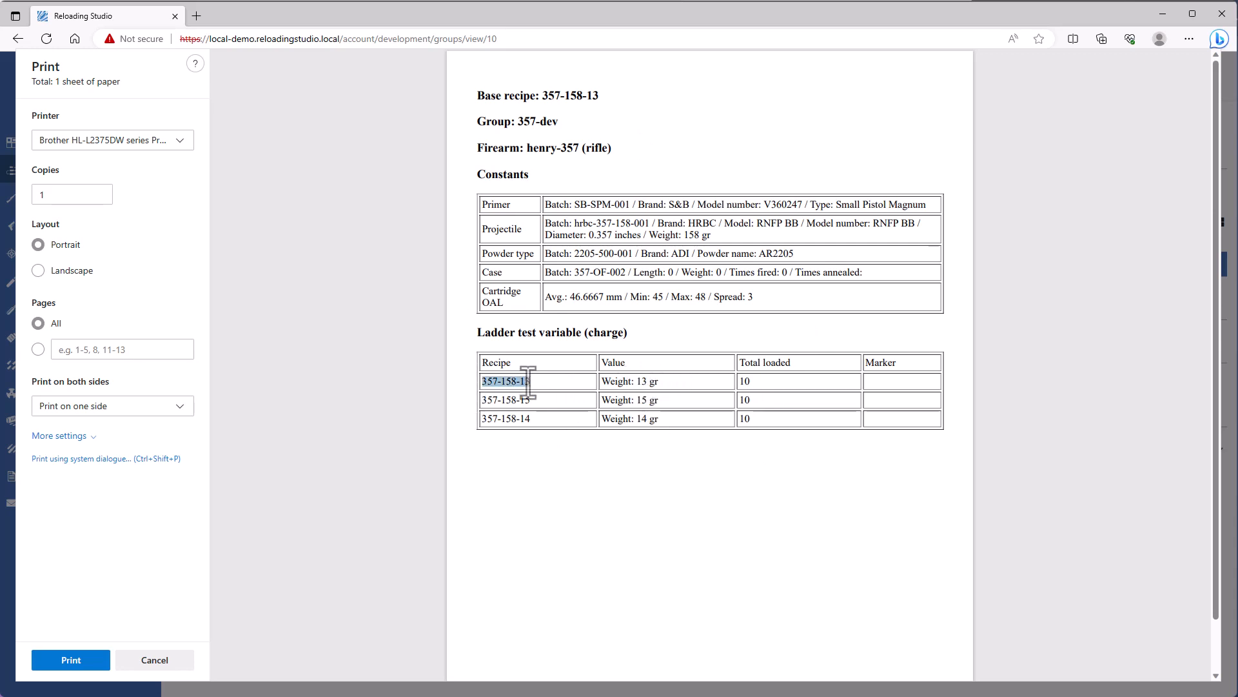
{"action": "left_click", "coordinate": [524, 383]}
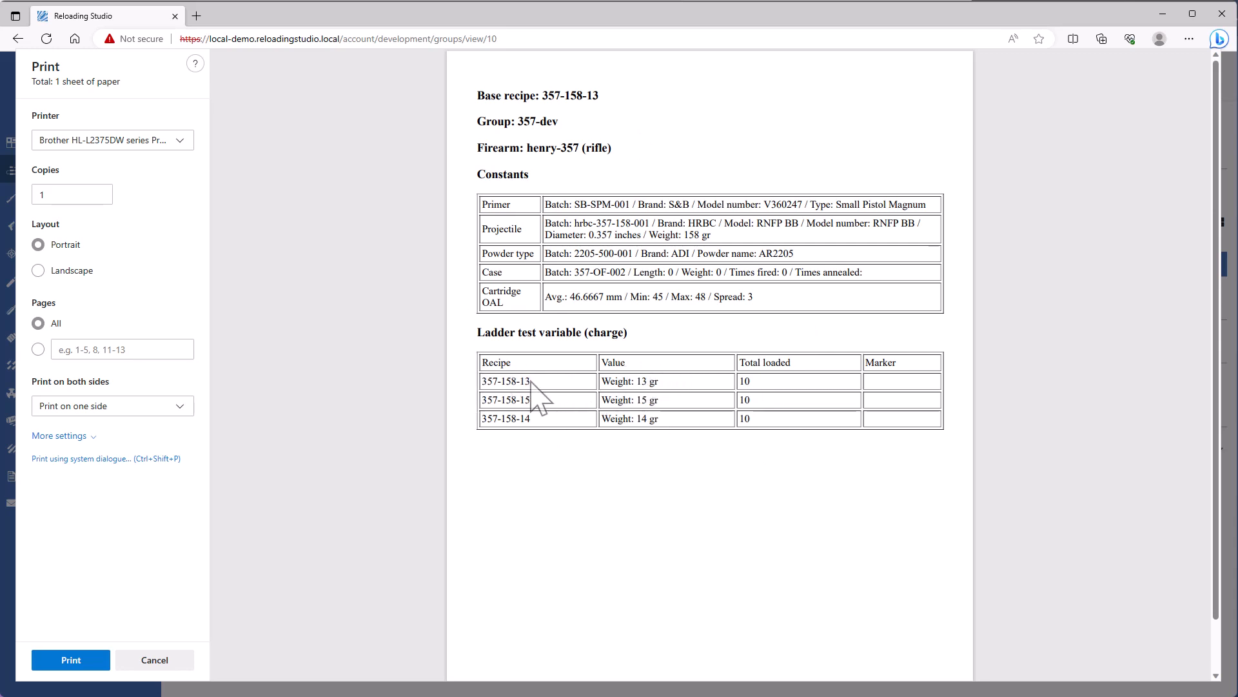
{"action": "left_click_drag", "start_coordinate": [506, 381], "coordinate": [531, 383]}
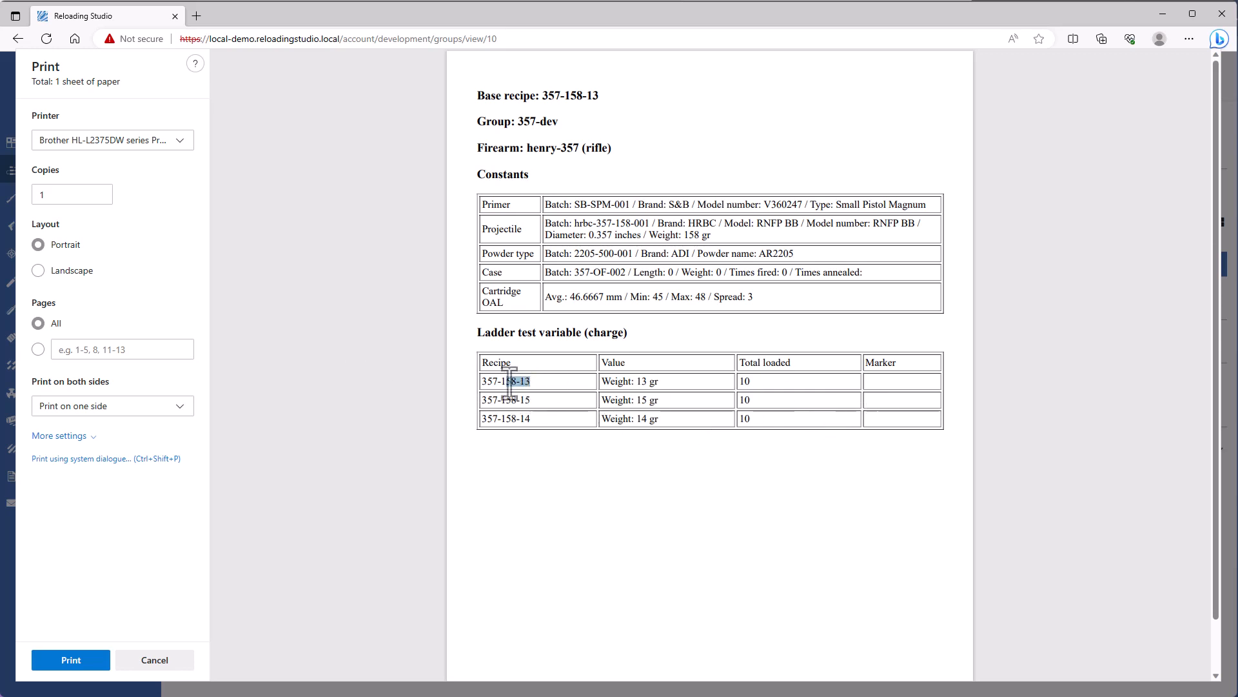
{"action": "left_click", "coordinate": [488, 380]}
{"action": "left_click_drag", "start_coordinate": [487, 381], "coordinate": [531, 383]}
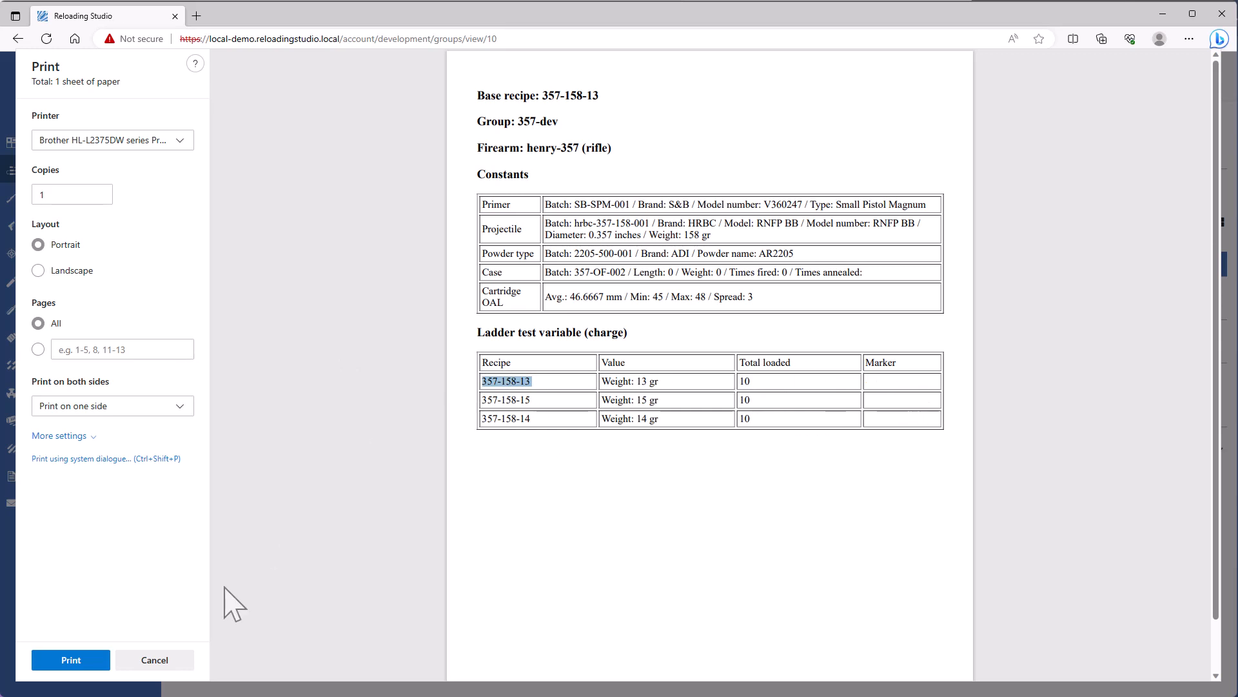
{"action": "left_click", "coordinate": [165, 664]}
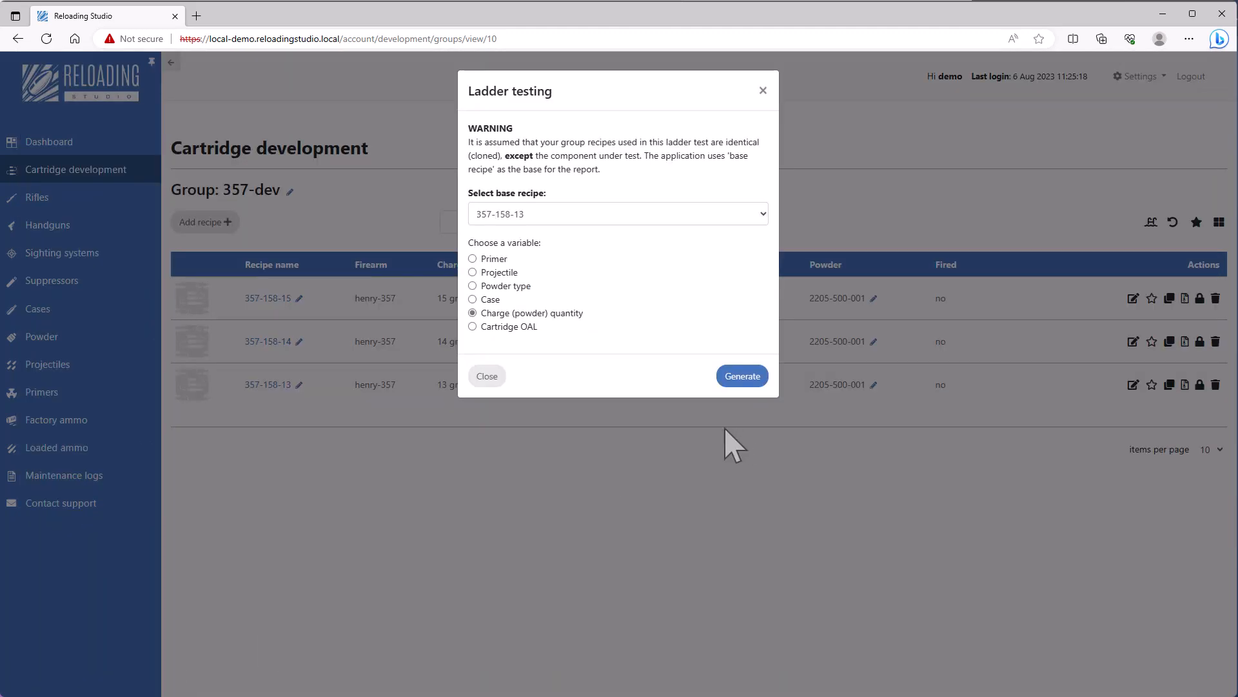
{"action": "left_click", "coordinate": [483, 377]}
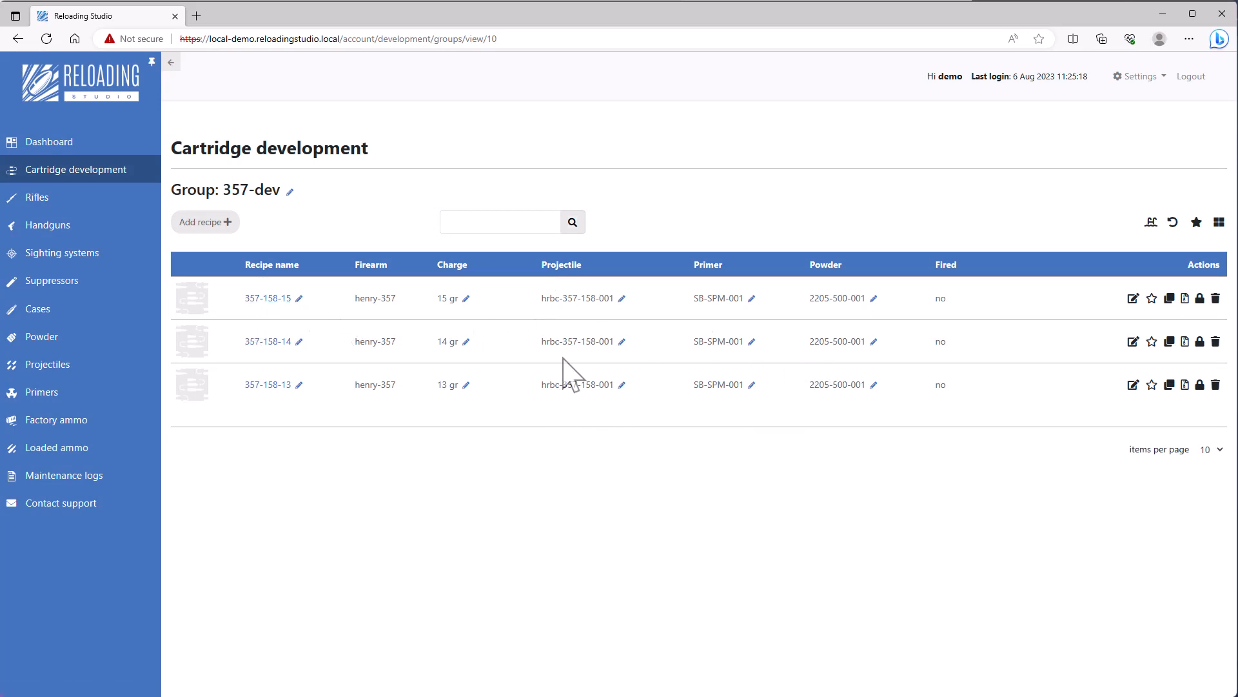
Open recipes 357-158-15, 357-158-14 and 357-158-13 from the 357-dev group in separate tabs
{"action": "middle_click", "coordinate": [271, 298]}
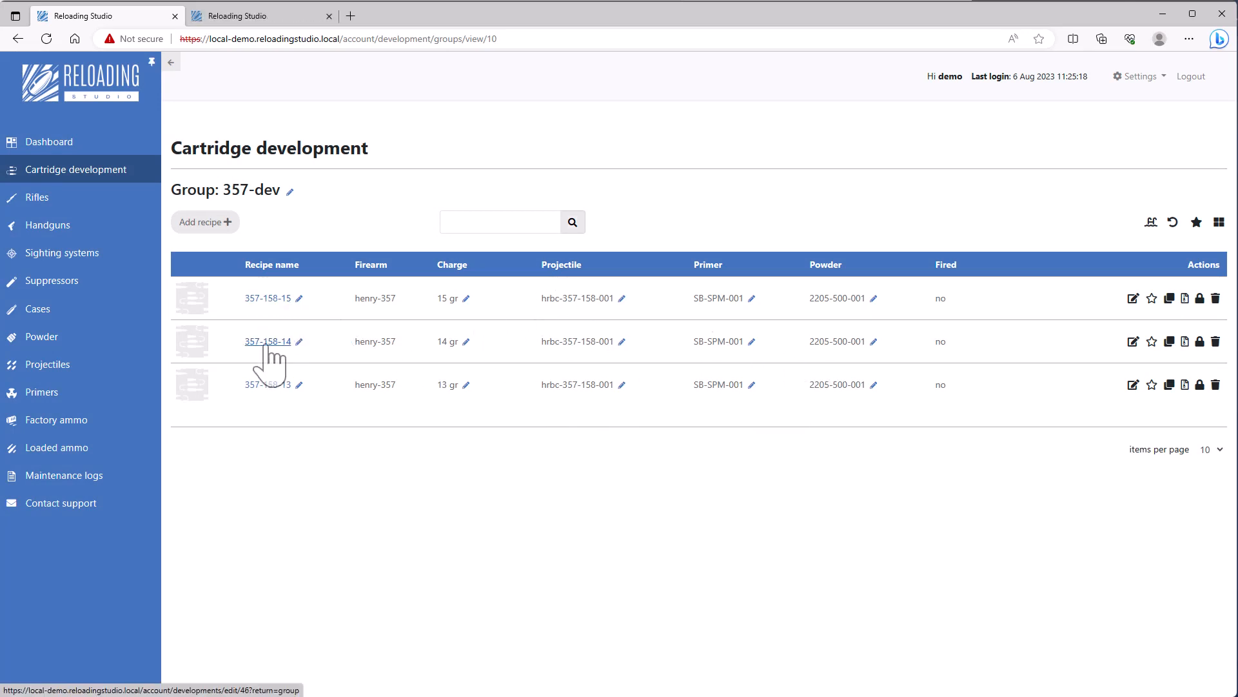
{"action": "middle_click", "coordinate": [270, 342]}
{"action": "middle_click", "coordinate": [271, 386]}
Expand the performance data section of recipe 357-158-15
{"action": "left_click", "coordinate": [284, 17]}
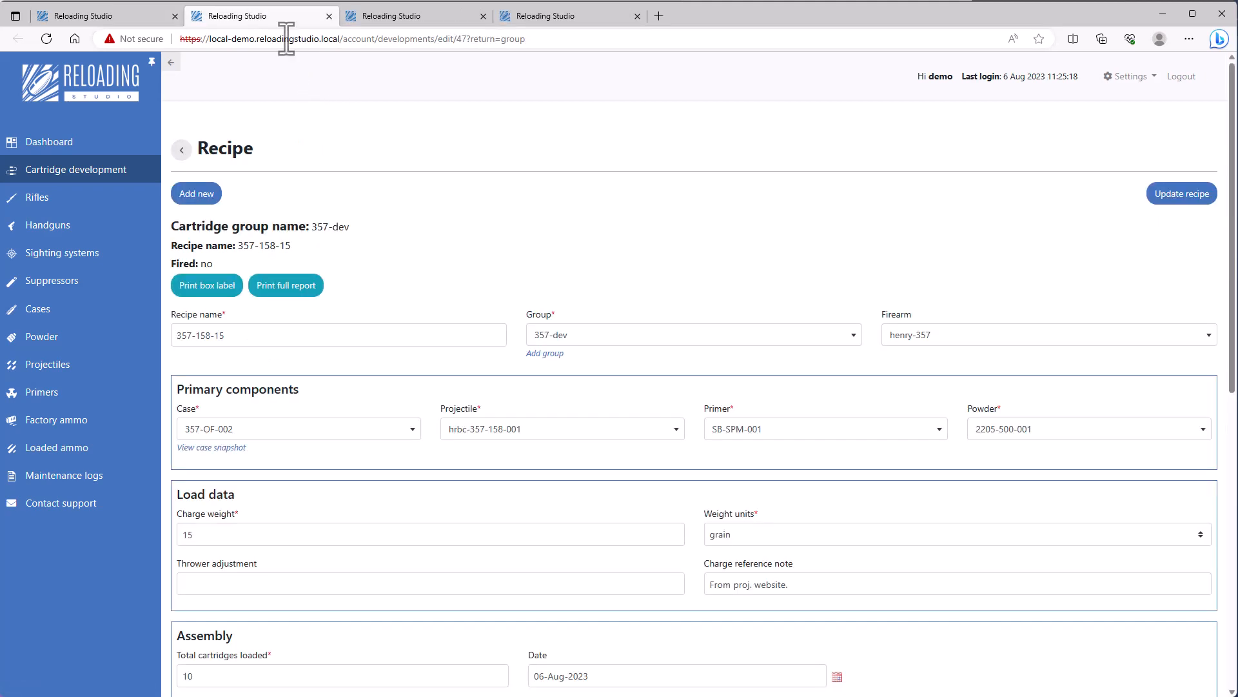
{"action": "scroll", "coordinate": [625, 453], "scroll_direction": "down", "scroll_amount": 2}
{"action": "scroll", "coordinate": [290, 421], "scroll_direction": "down", "scroll_amount": 7}
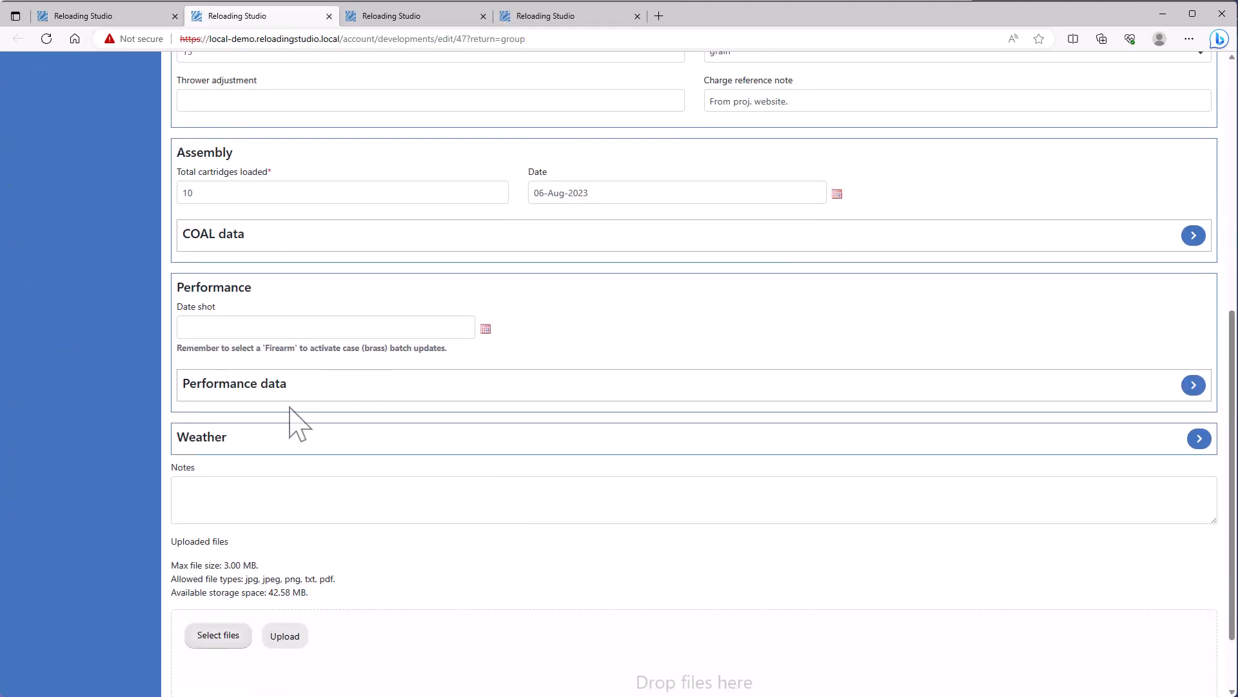
{"action": "left_click", "coordinate": [1194, 298]}
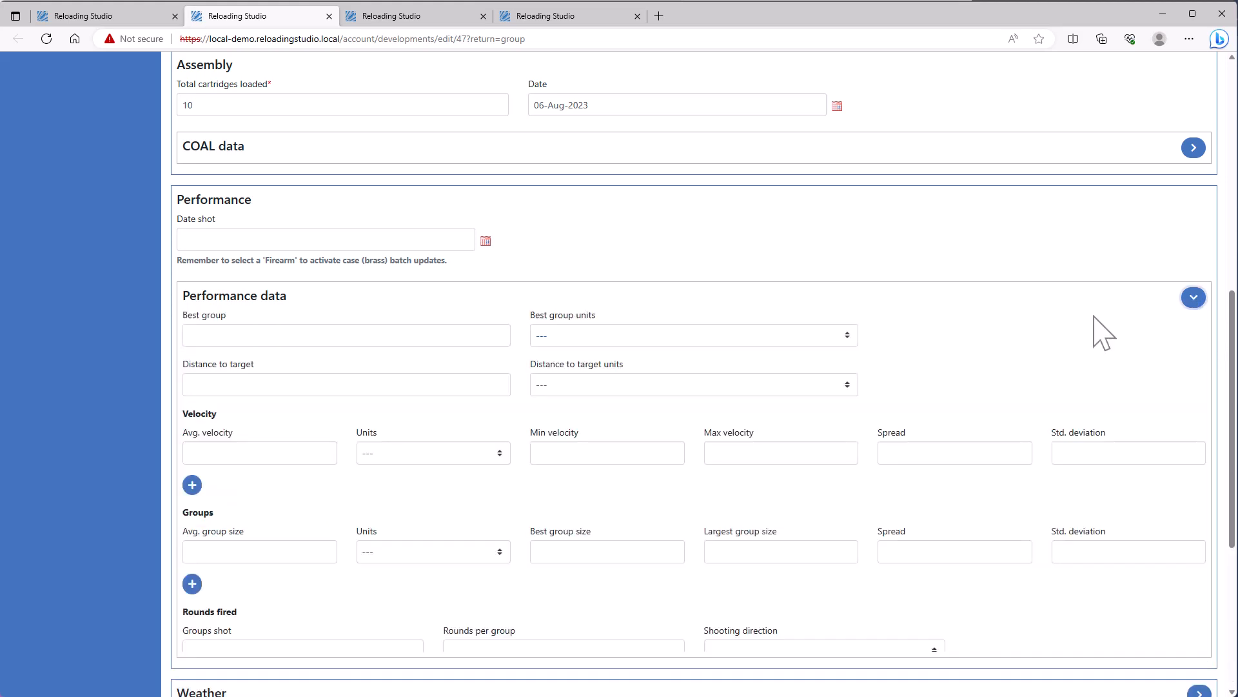
Record 1 group shot with 10 rounds per group in the performance data of recipe 357-158-15
{"action": "scroll", "coordinate": [215, 426], "scroll_direction": "down", "scroll_amount": 3}
{"action": "scroll", "coordinate": [220, 439], "scroll_direction": "down", "scroll_amount": 2}
{"action": "left_click", "coordinate": [234, 265]}
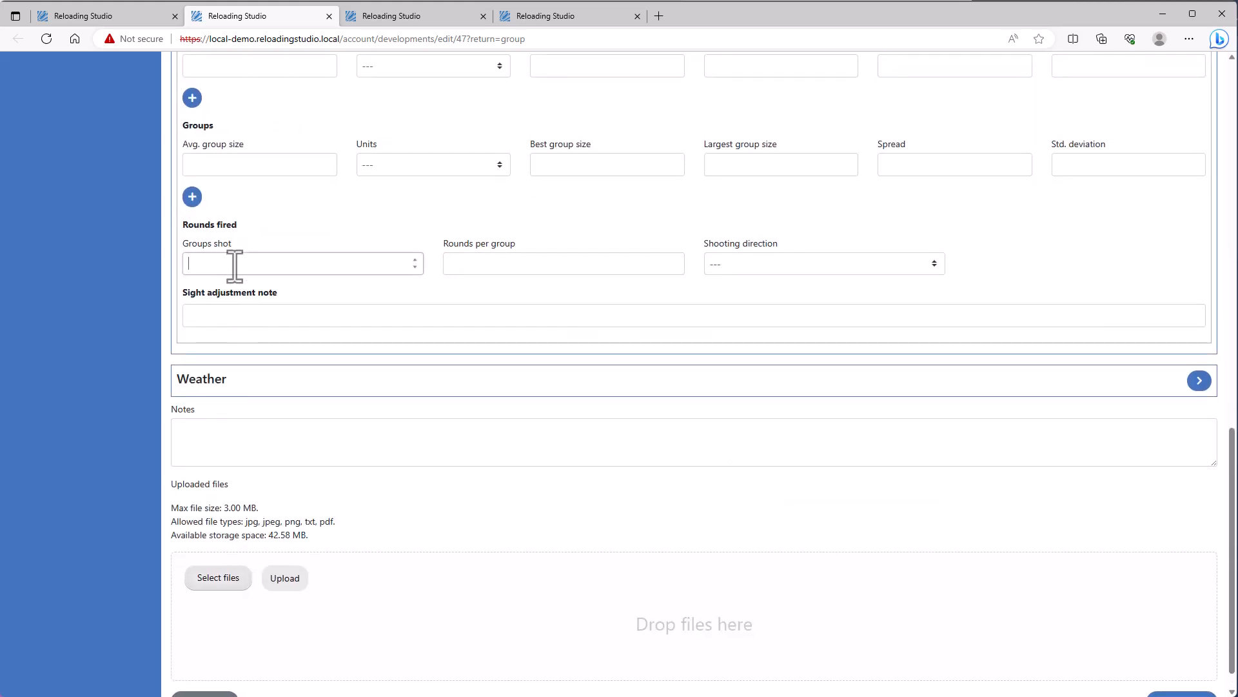
{"action": "type", "text": "1"}
{"action": "left_click", "coordinate": [503, 264]}
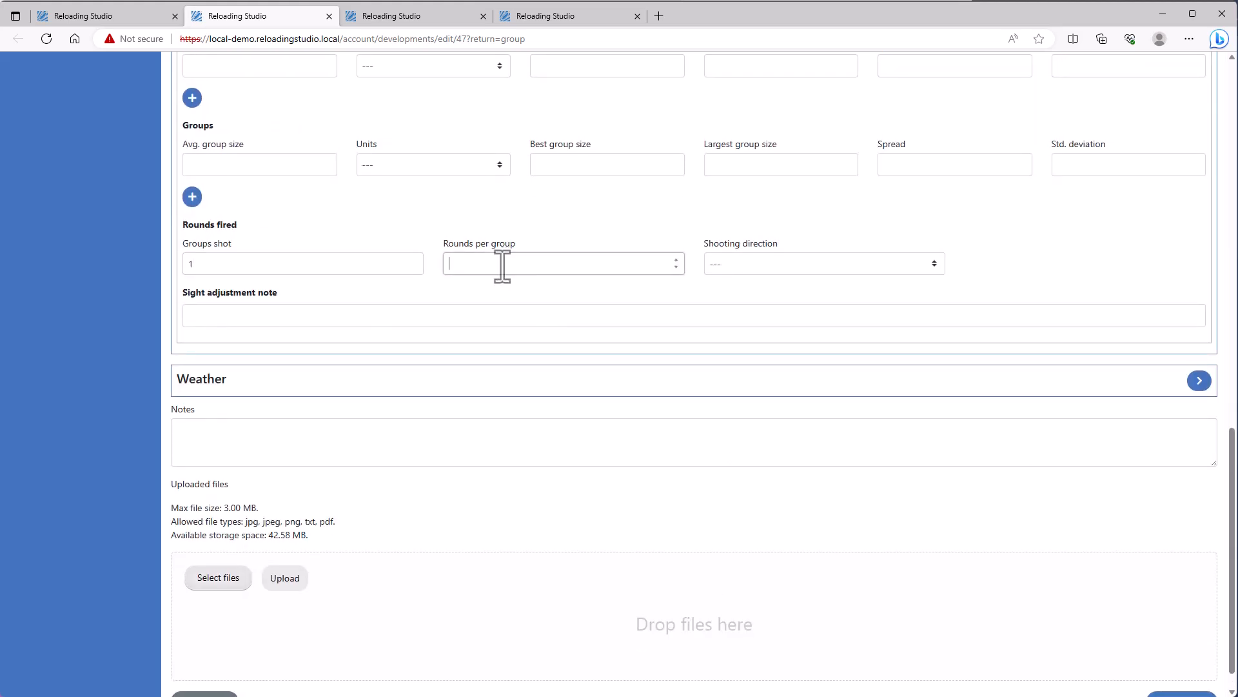
Set the date shot of recipe 357-158-15 to 06-Aug-2023 and update the recipe
{"action": "scroll", "coordinate": [224, 363], "scroll_direction": "up", "scroll_amount": 6}
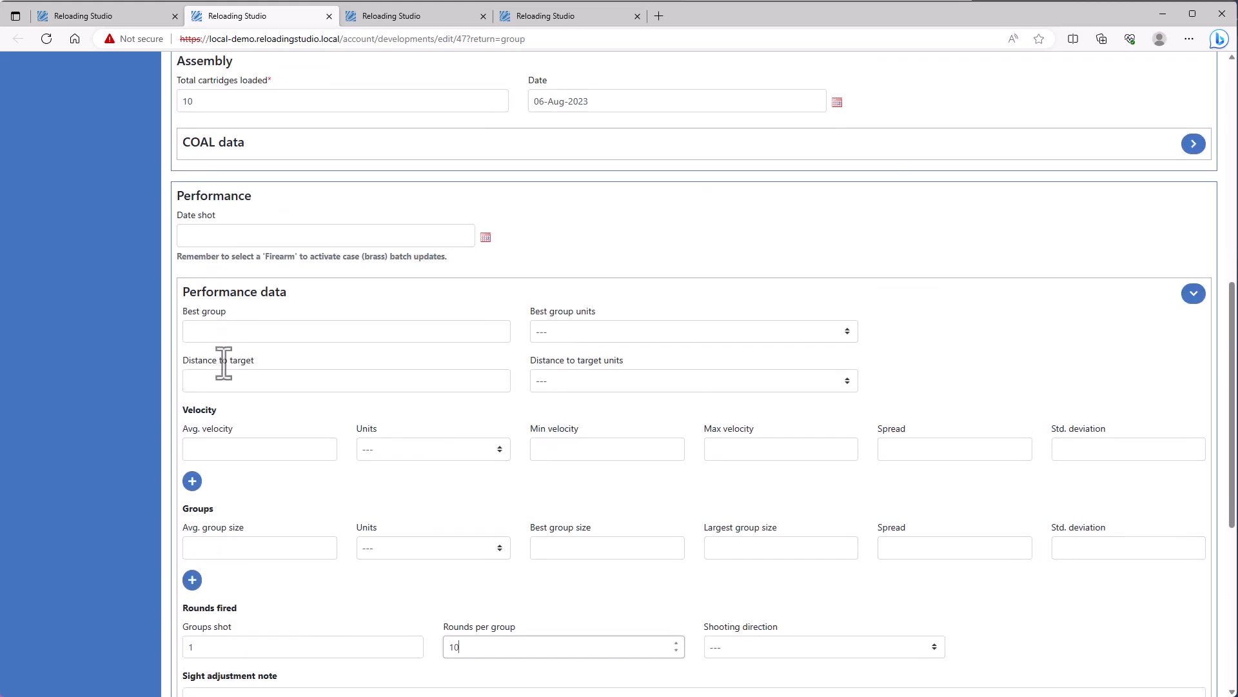
{"action": "left_click", "coordinate": [485, 241]}
{"action": "left_click", "coordinate": [318, 307]}
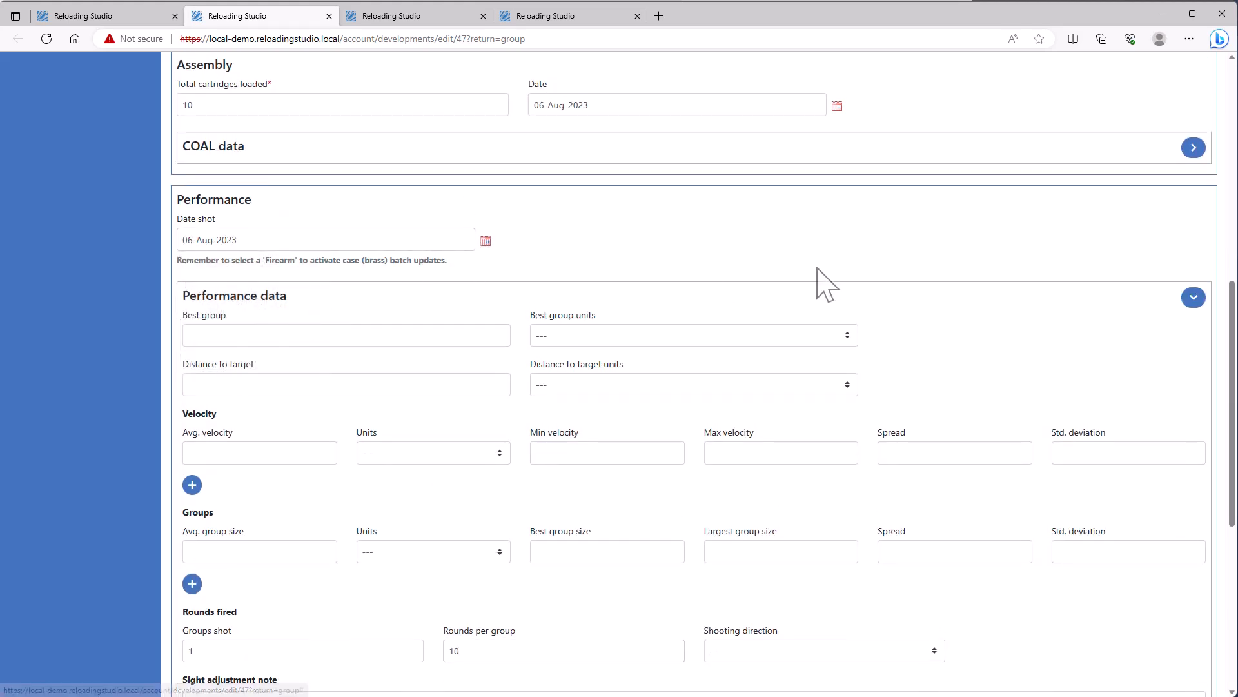
{"action": "scroll", "coordinate": [862, 312], "scroll_direction": "up", "scroll_amount": 9}
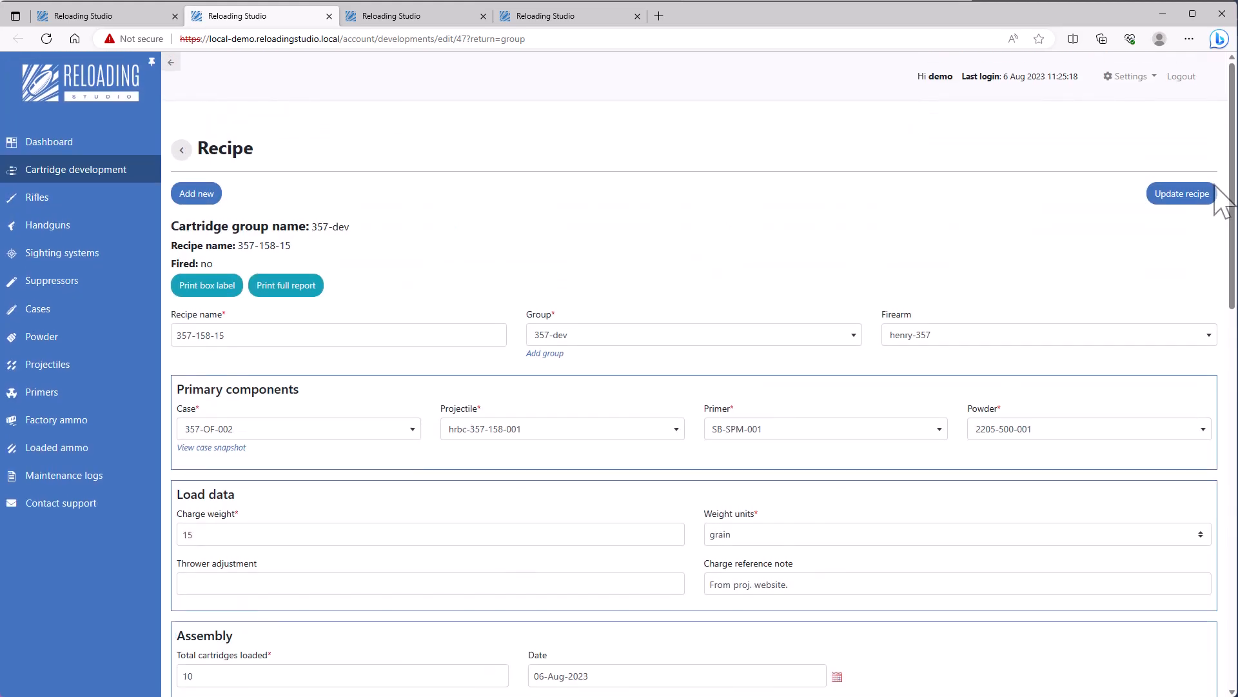
{"action": "left_click", "coordinate": [1187, 195]}
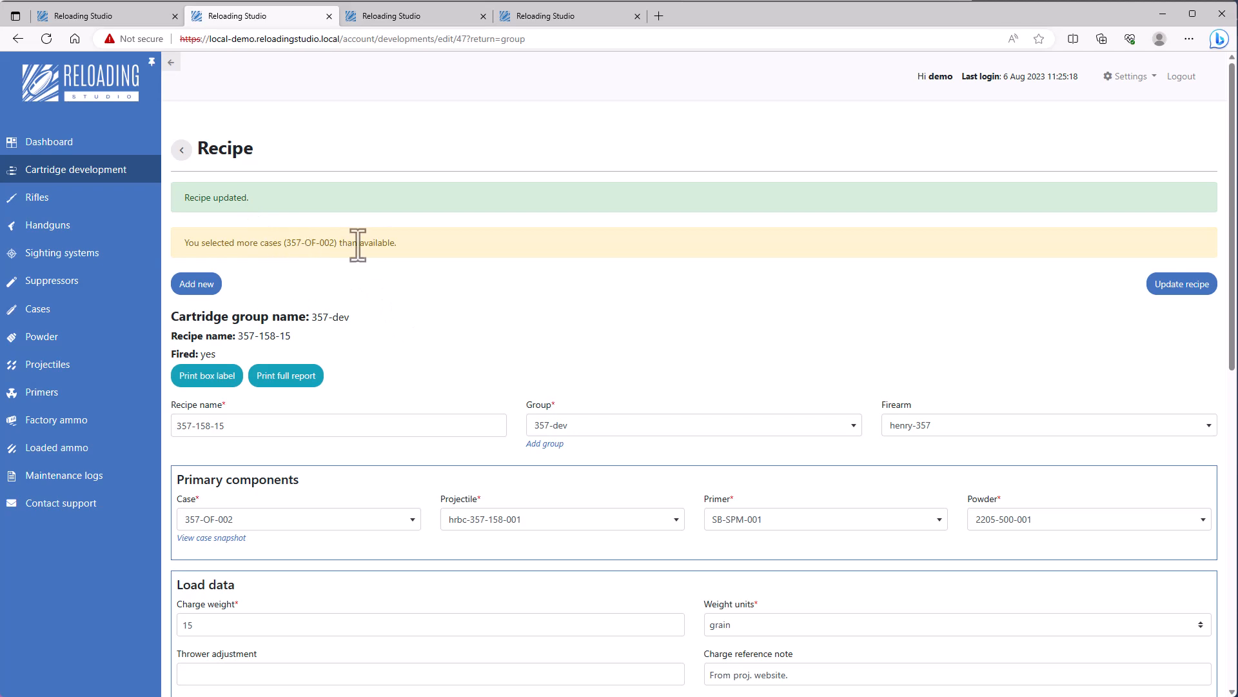
{"action": "scroll", "coordinate": [387, 287], "scroll_direction": "down", "scroll_amount": 5}
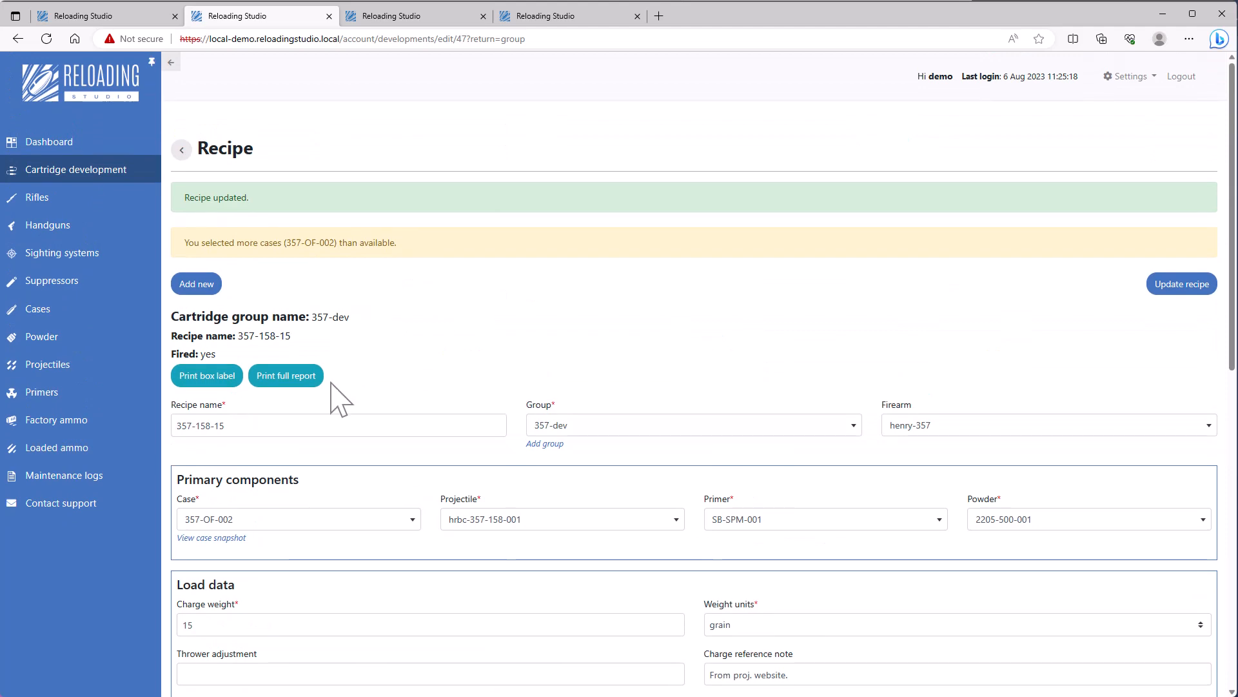
{"action": "scroll", "coordinate": [341, 400], "scroll_direction": "down", "scroll_amount": 5}
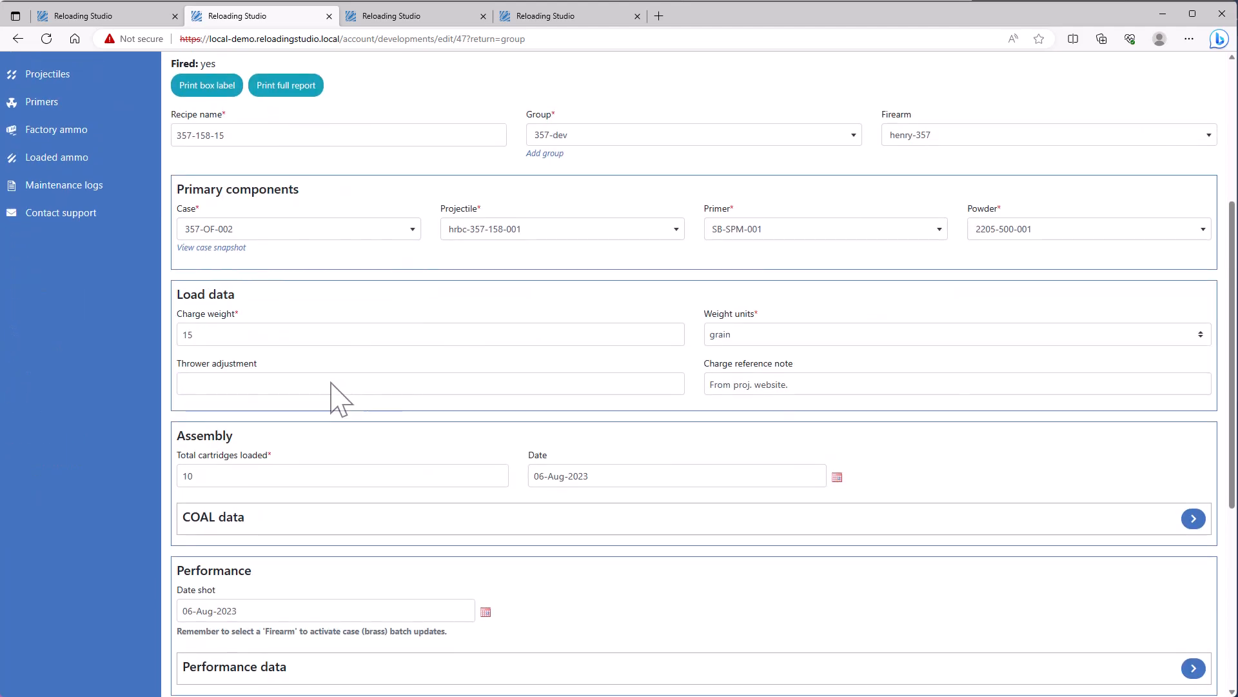
Switch to recipe 357-158-14, expand its performance data section and set the date shot to 06-Aug-2023
{"action": "left_click", "coordinate": [396, 24]}
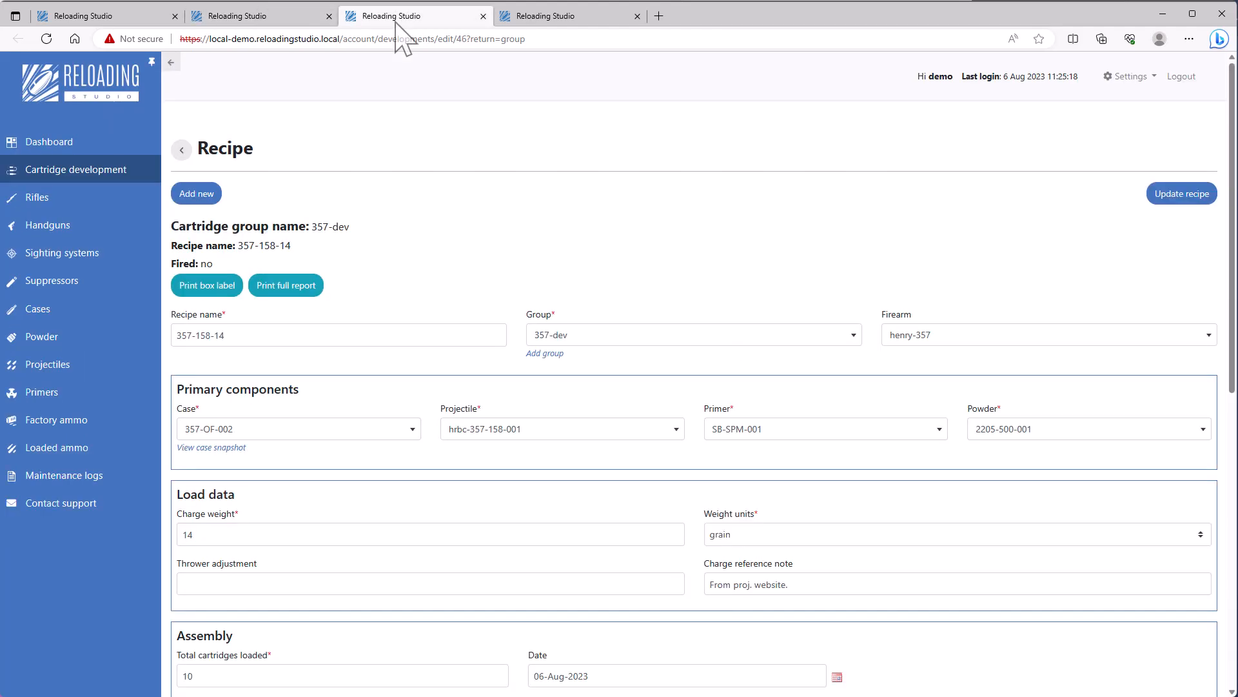
{"action": "scroll", "coordinate": [221, 358], "scroll_direction": "down", "scroll_amount": 5}
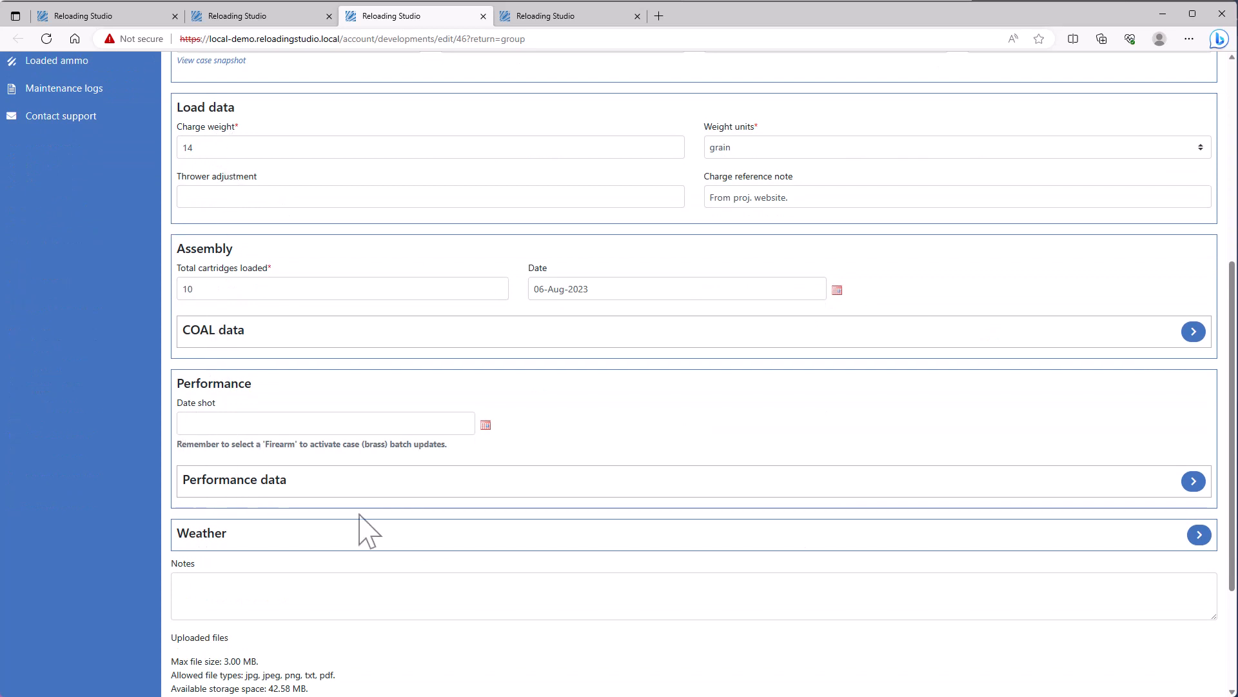
{"action": "left_click", "coordinate": [1194, 481]}
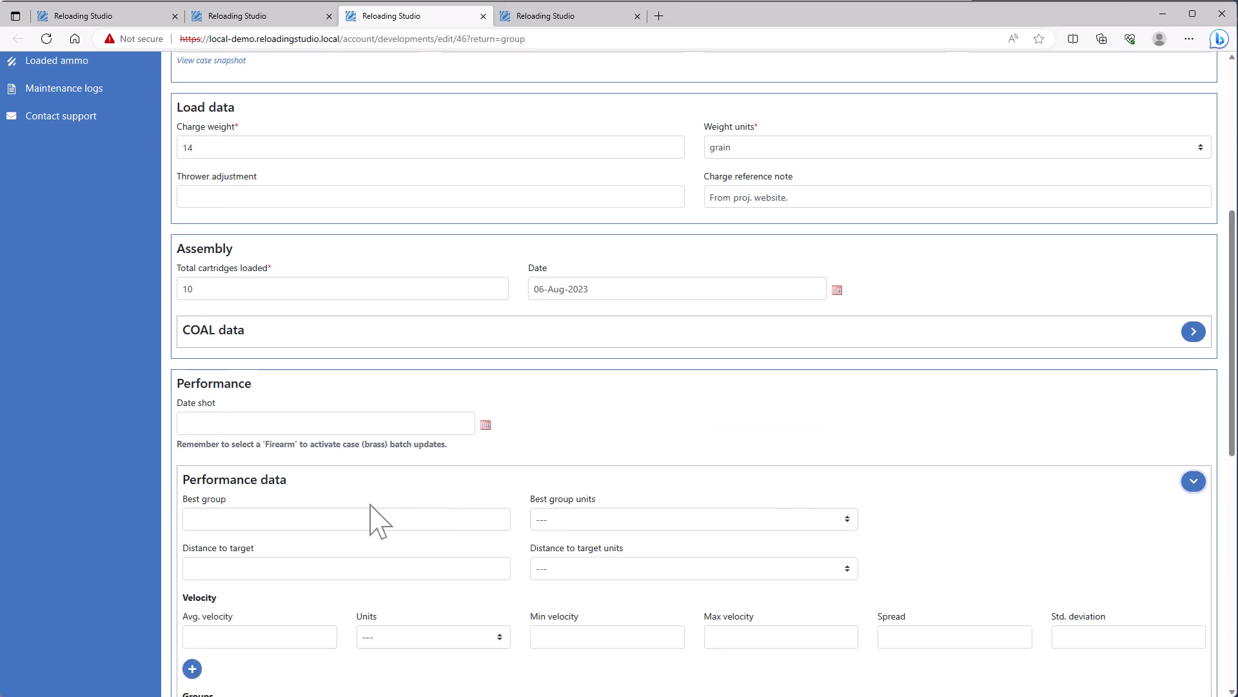
{"action": "left_click", "coordinate": [485, 427]}
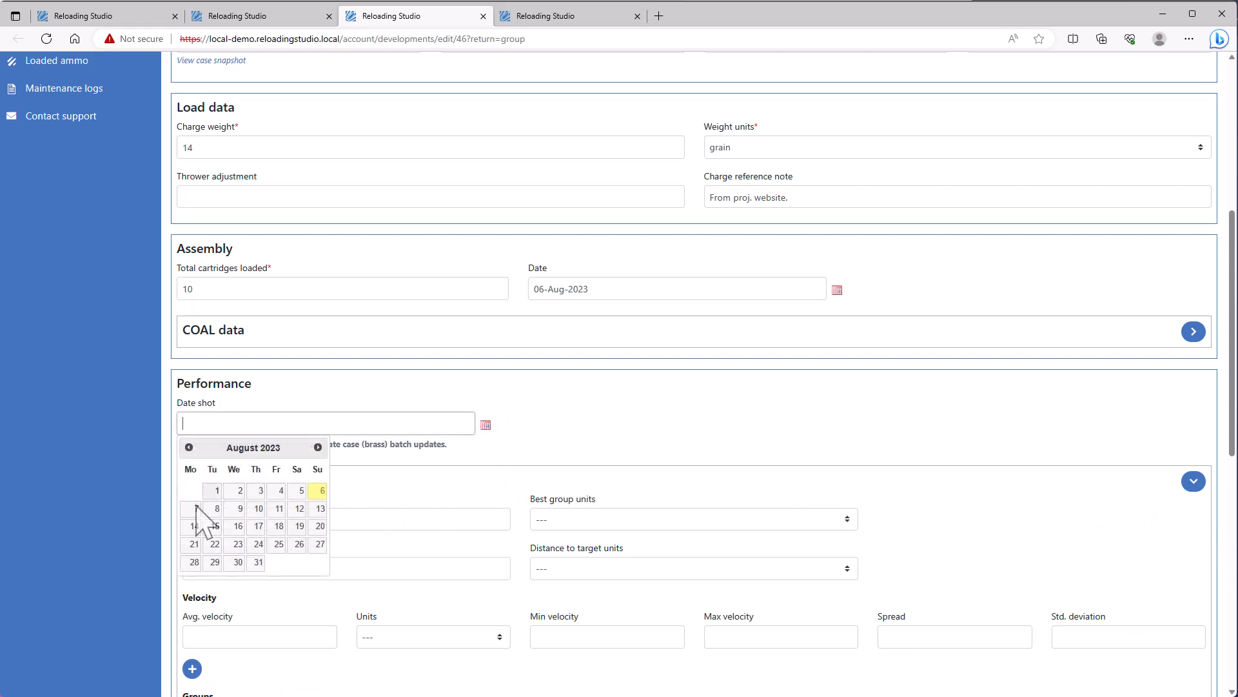
{"action": "left_click", "coordinate": [320, 491]}
Record 1 group shot and fill in the rounds per group for recipe 357-158-14, and update the recipe
{"action": "scroll", "coordinate": [327, 506], "scroll_direction": "down", "scroll_amount": 5}
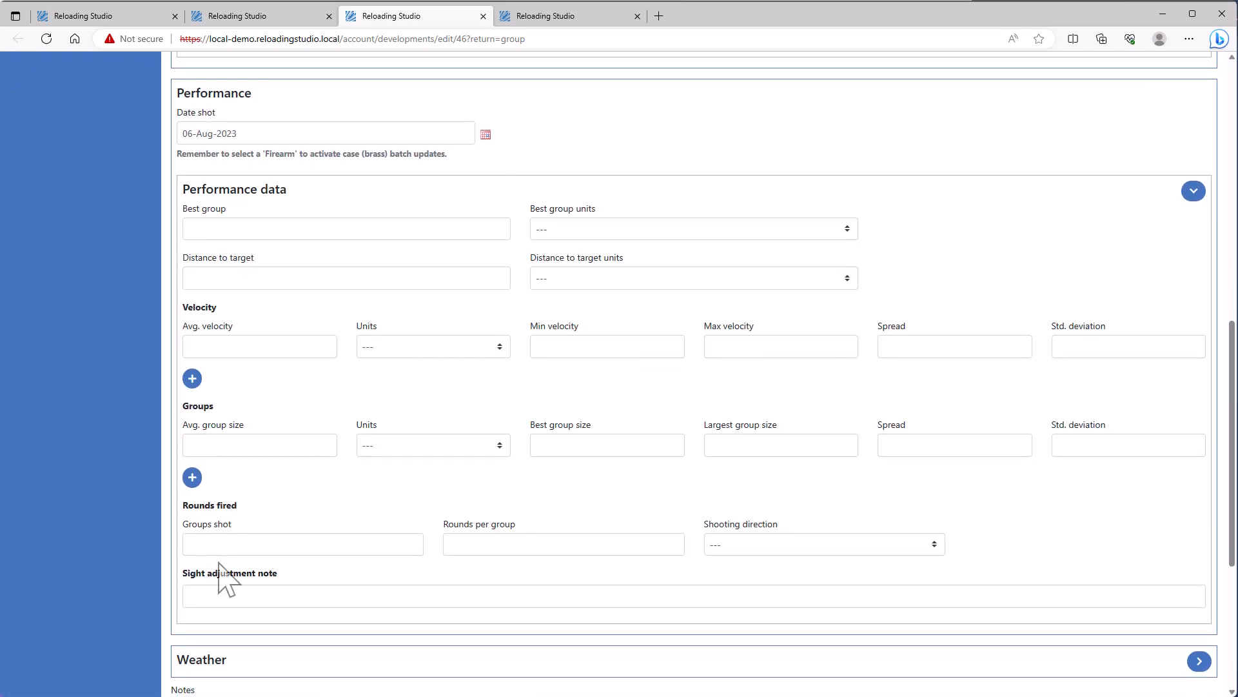
{"action": "type", "text": "1"}
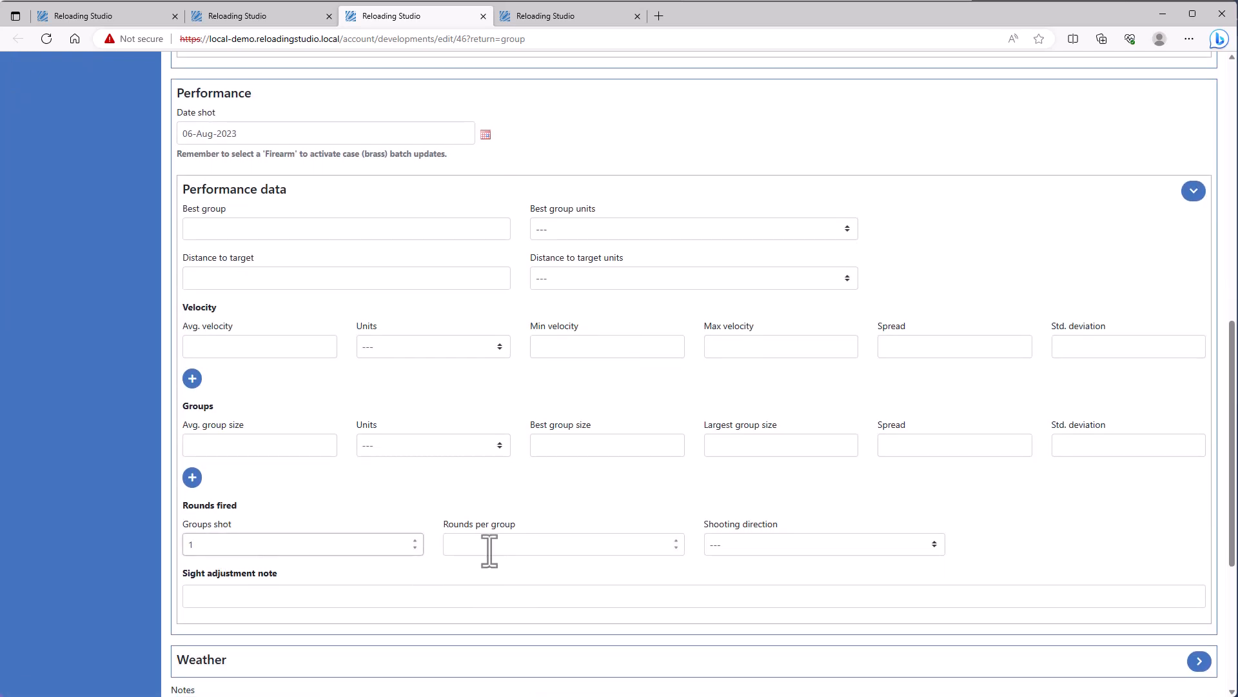
{"action": "left_click", "coordinate": [488, 545]}
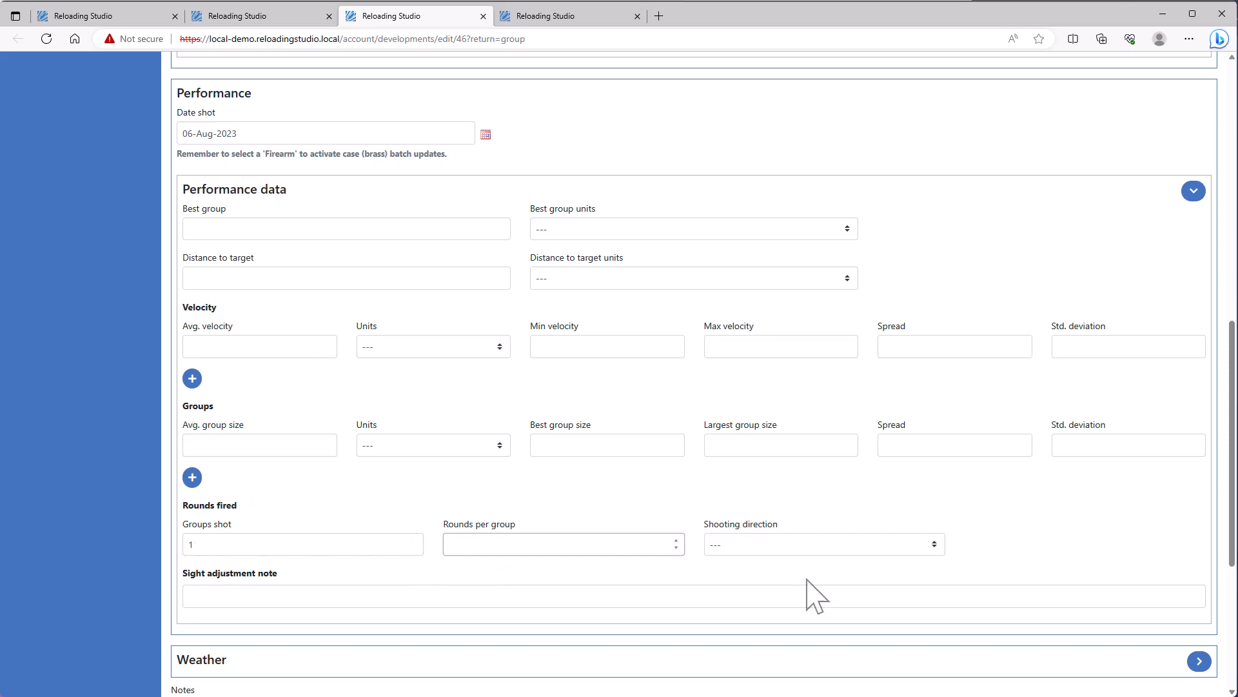
{"action": "scroll", "coordinate": [1208, 304], "scroll_direction": "up", "scroll_amount": 10}
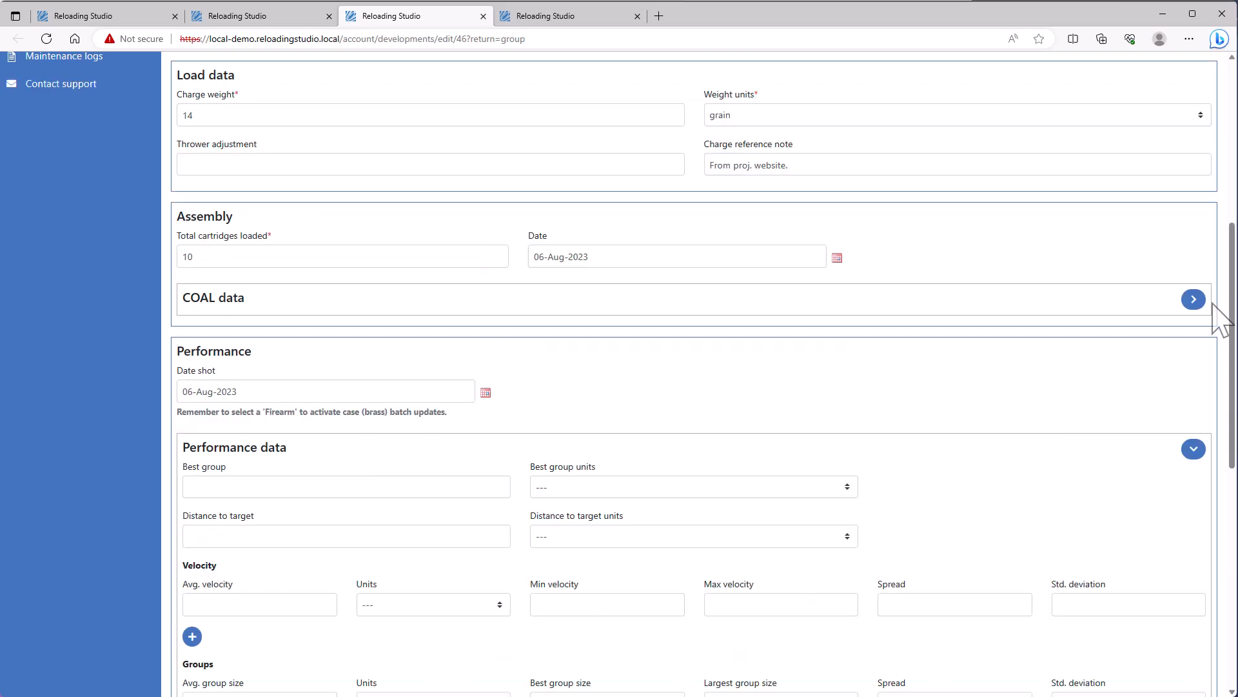
{"action": "left_click", "coordinate": [1189, 196]}
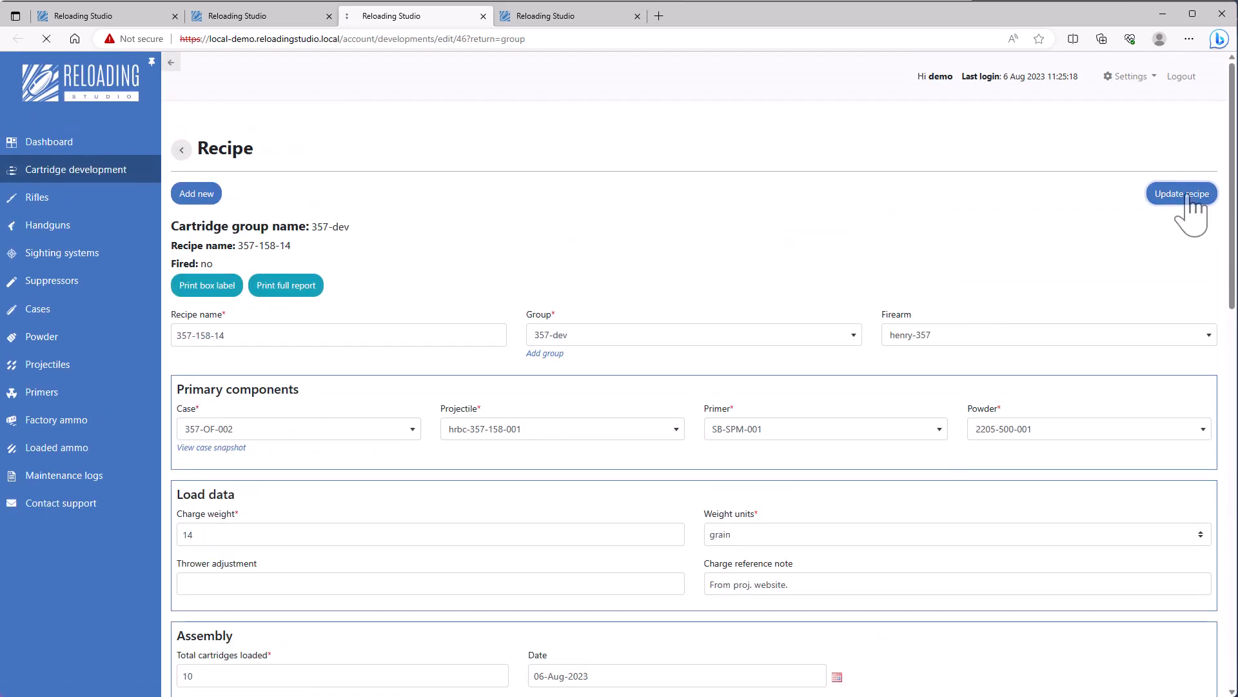
Return to recipe 357-158-15, check its rounds fired entries in the performance data, and update the recipe again
{"action": "left_click", "coordinate": [294, 17]}
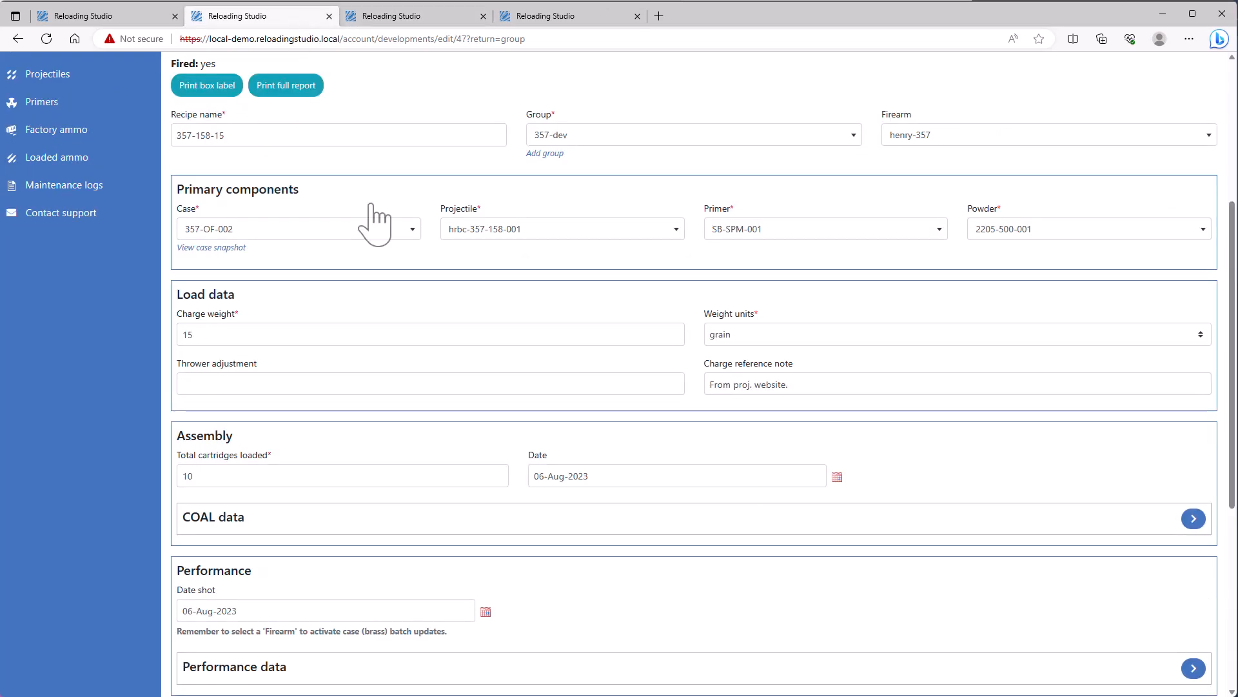
{"action": "scroll", "coordinate": [437, 481], "scroll_direction": "down", "scroll_amount": 6}
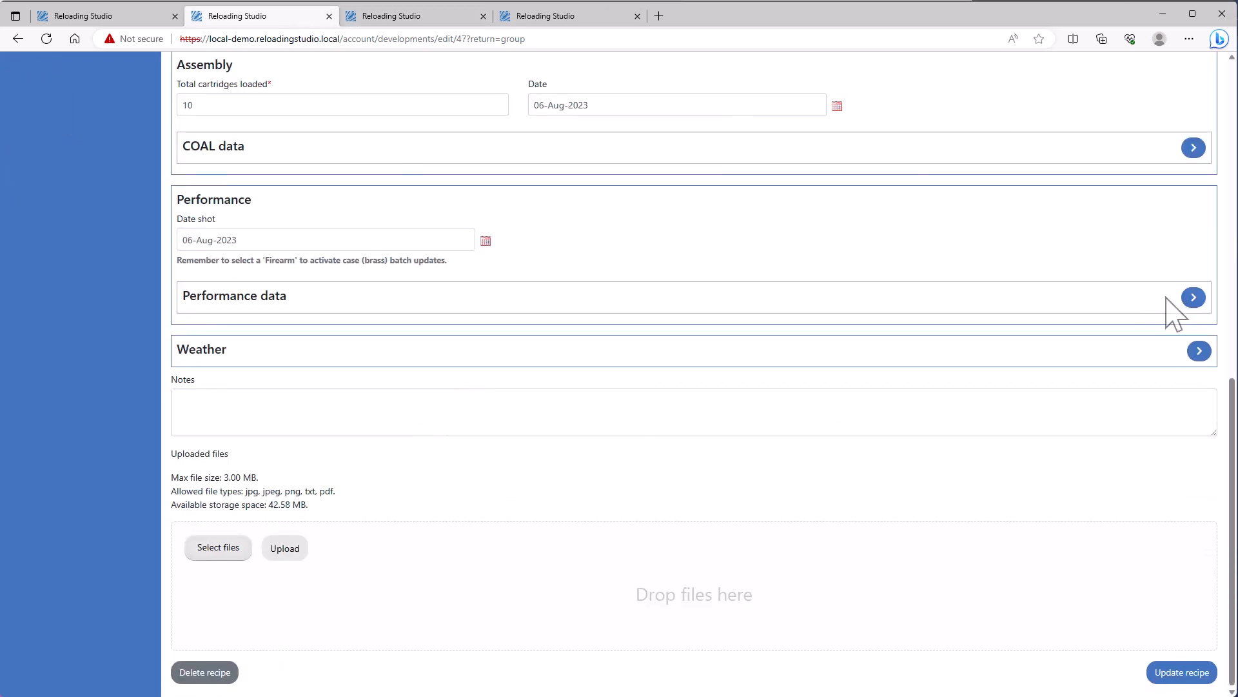
{"action": "left_click", "coordinate": [1193, 297]}
{"action": "scroll", "coordinate": [269, 529], "scroll_direction": "down", "scroll_amount": 3}
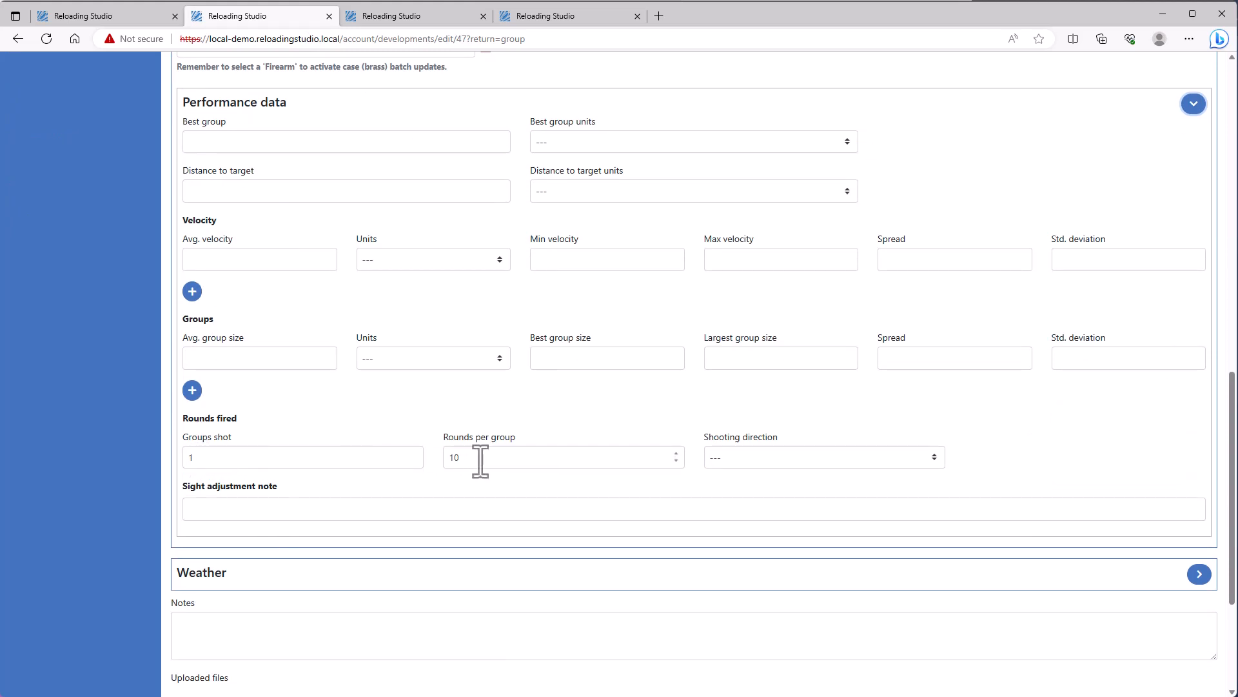
{"action": "scroll", "coordinate": [481, 461], "scroll_direction": "up", "scroll_amount": 8}
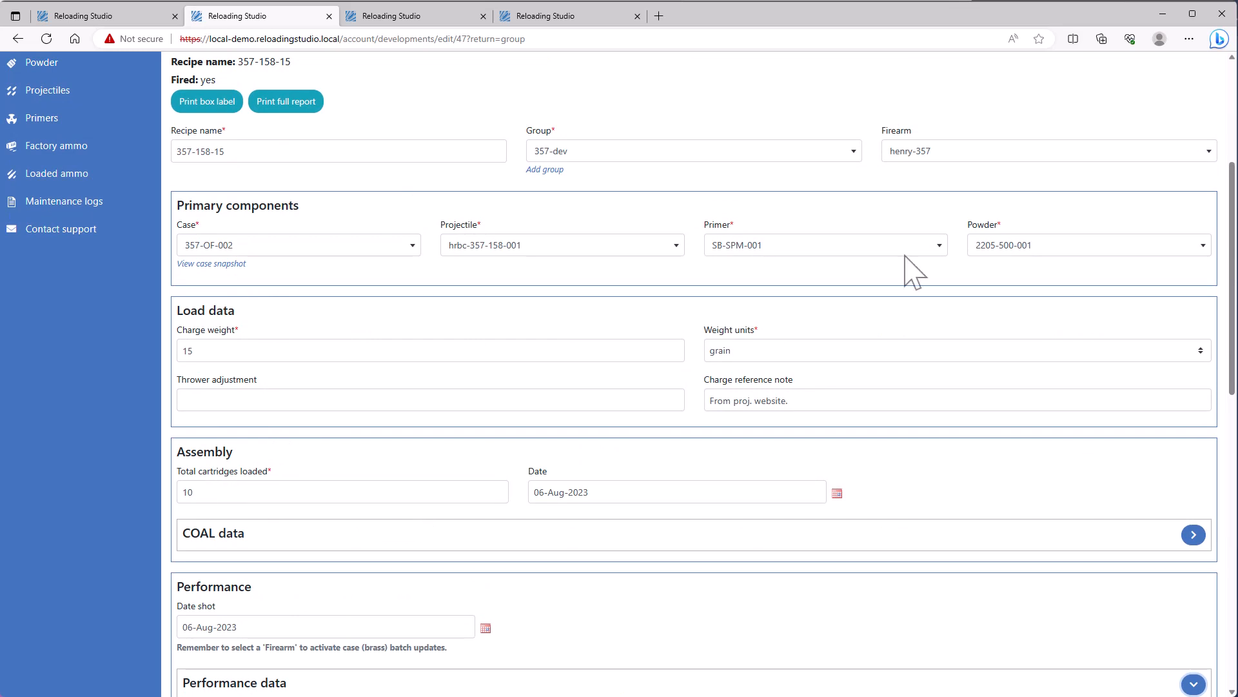
{"action": "scroll", "coordinate": [1071, 249], "scroll_direction": "up", "scroll_amount": 5}
{"action": "left_click", "coordinate": [1190, 287]}
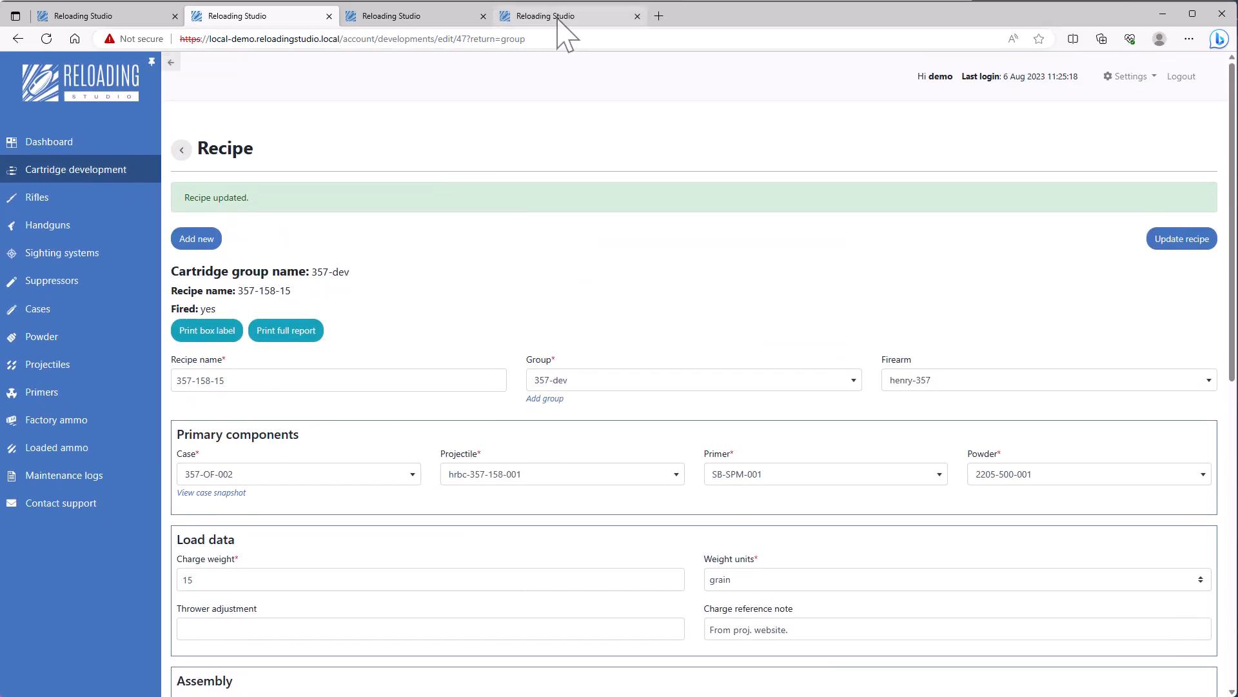
Switch to recipe 357-158-13 and record 1 group shot with 10 rounds per group in its performance data
{"action": "left_click", "coordinate": [558, 21]}
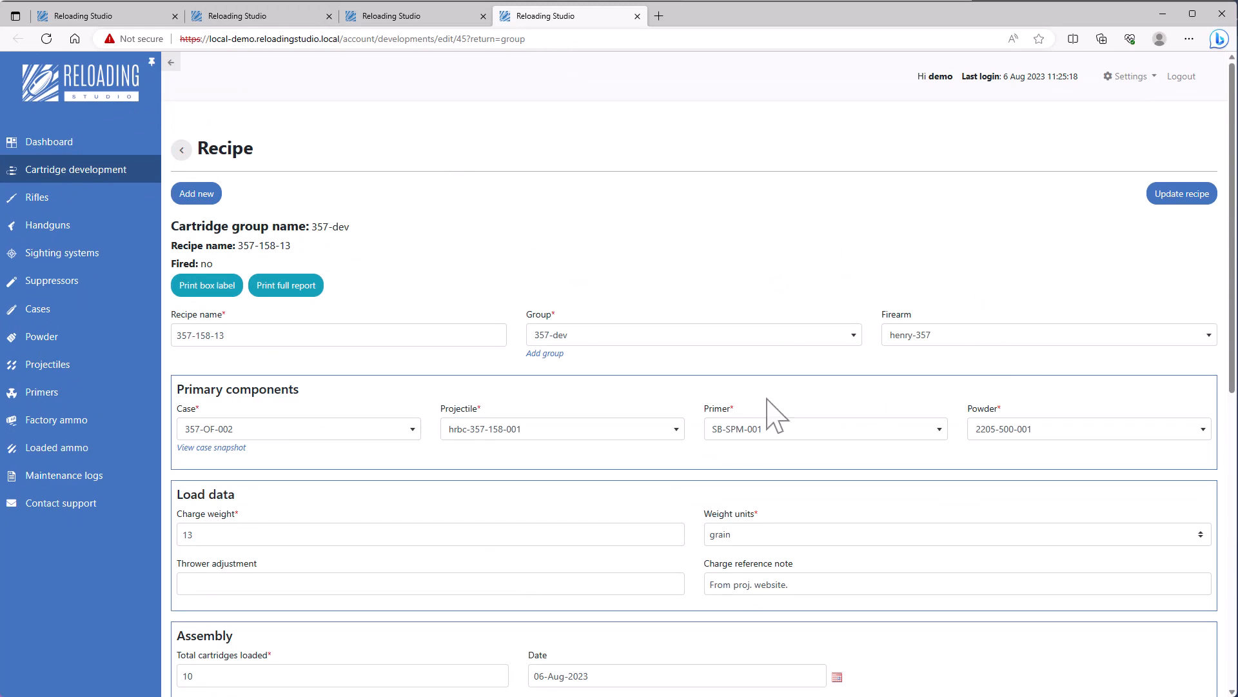
{"action": "scroll", "coordinate": [768, 414], "scroll_direction": "down", "scroll_amount": 6}
{"action": "left_click", "coordinate": [1178, 385]}
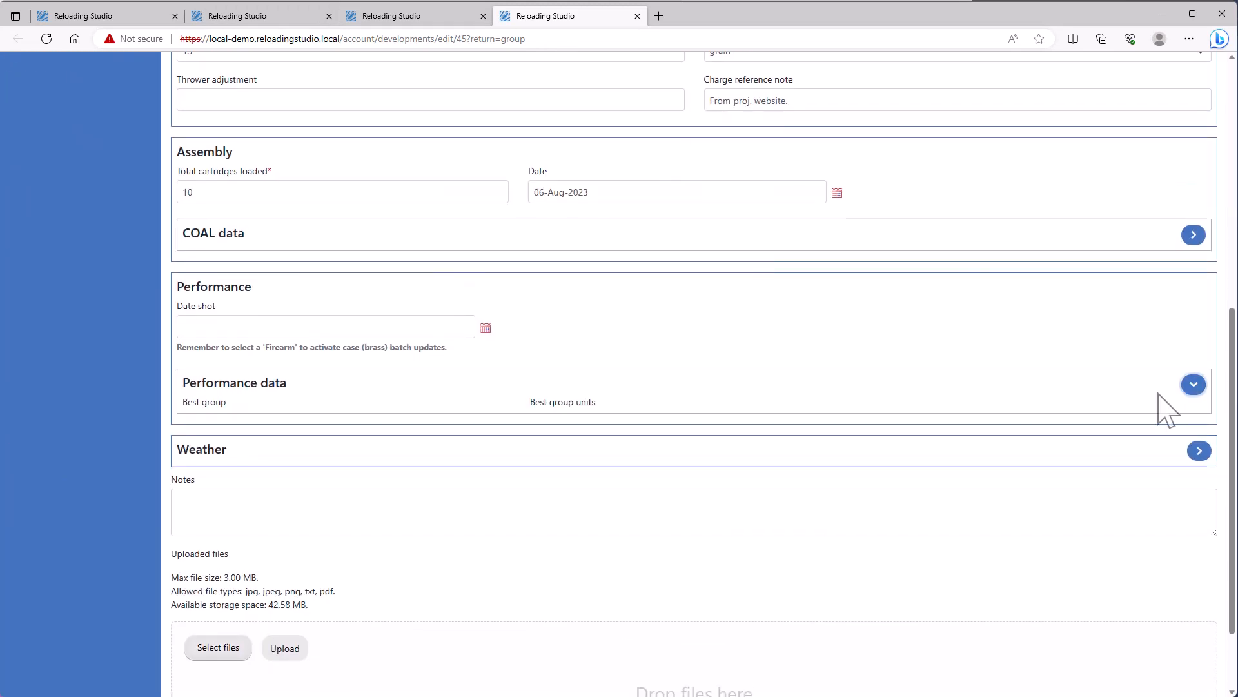
{"action": "scroll", "coordinate": [249, 603], "scroll_direction": "down", "scroll_amount": 4}
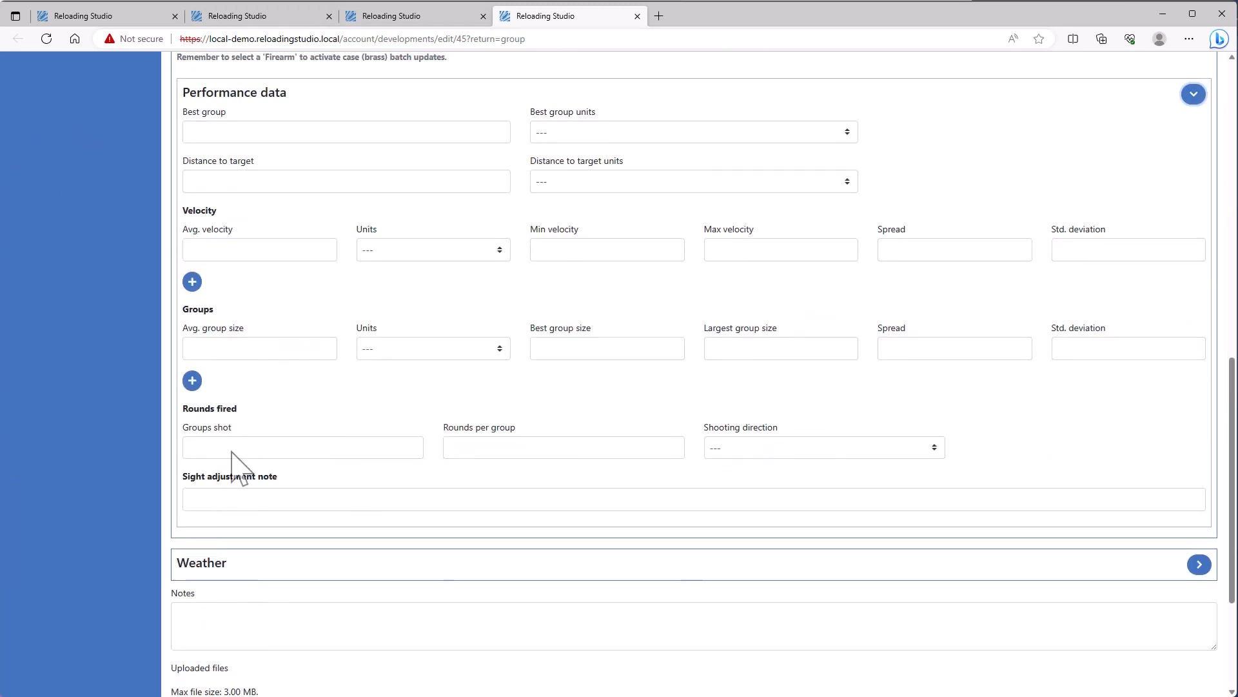
{"action": "left_click", "coordinate": [229, 446]}
{"action": "type", "text": "1"}
{"action": "left_click", "coordinate": [456, 450]}
{"action": "type", "text": "1"}
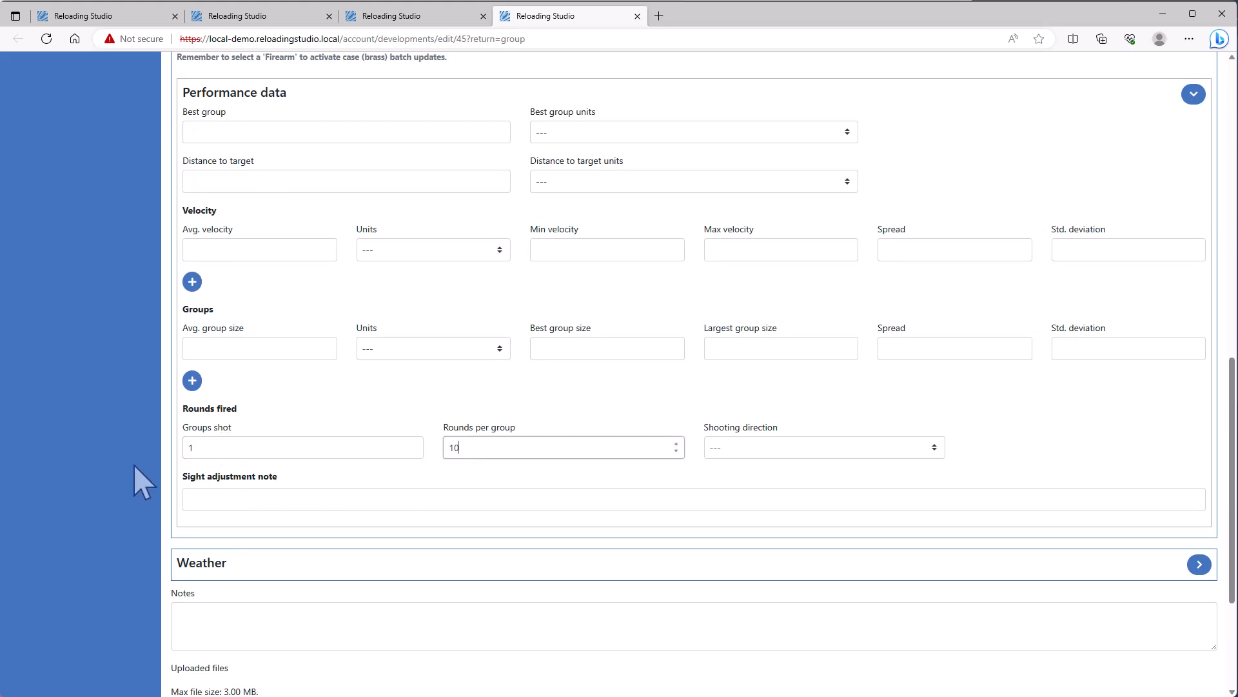
Set the date shot of recipe 357-158-13 to 06-Aug-2023, review the entries, and update the recipe
{"action": "scroll", "coordinate": [553, 497], "scroll_direction": "up", "scroll_amount": 5}
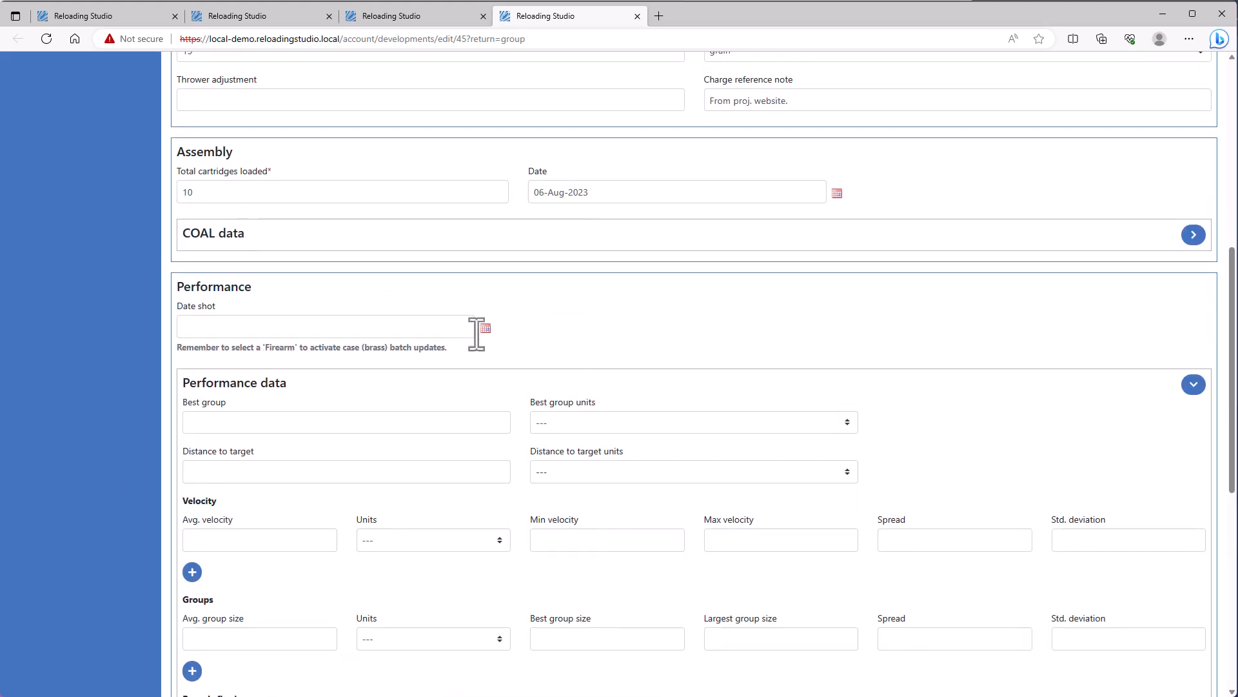
{"action": "left_click", "coordinate": [485, 329]}
{"action": "left_click", "coordinate": [320, 395]}
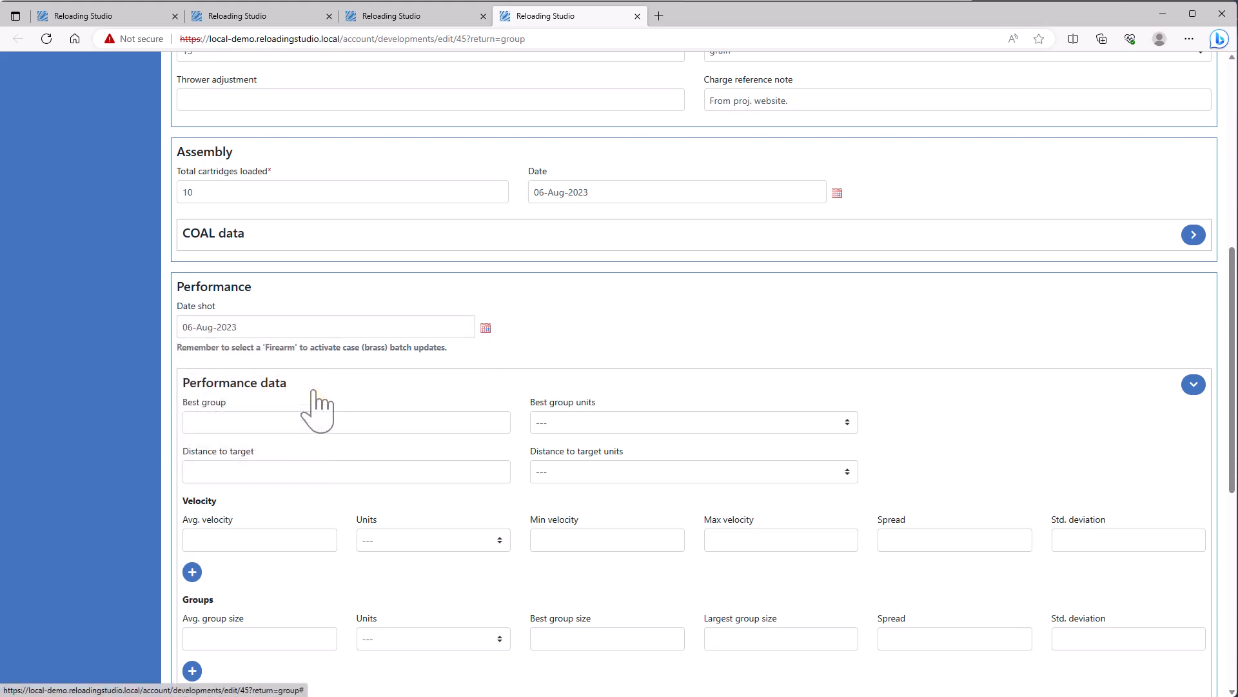
{"action": "scroll", "coordinate": [697, 387], "scroll_direction": "up", "scroll_amount": 6}
{"action": "scroll", "coordinate": [677, 393], "scroll_direction": "down", "scroll_amount": 4}
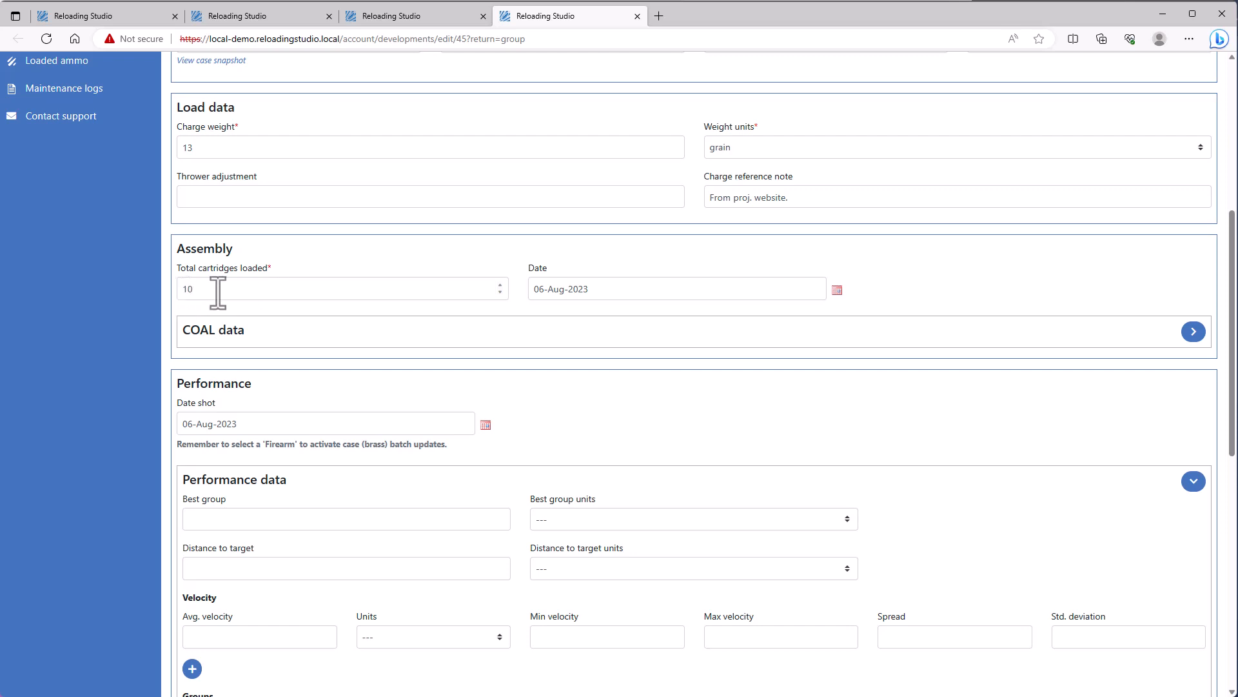
{"action": "scroll", "coordinate": [323, 420], "scroll_direction": "down", "scroll_amount": 4}
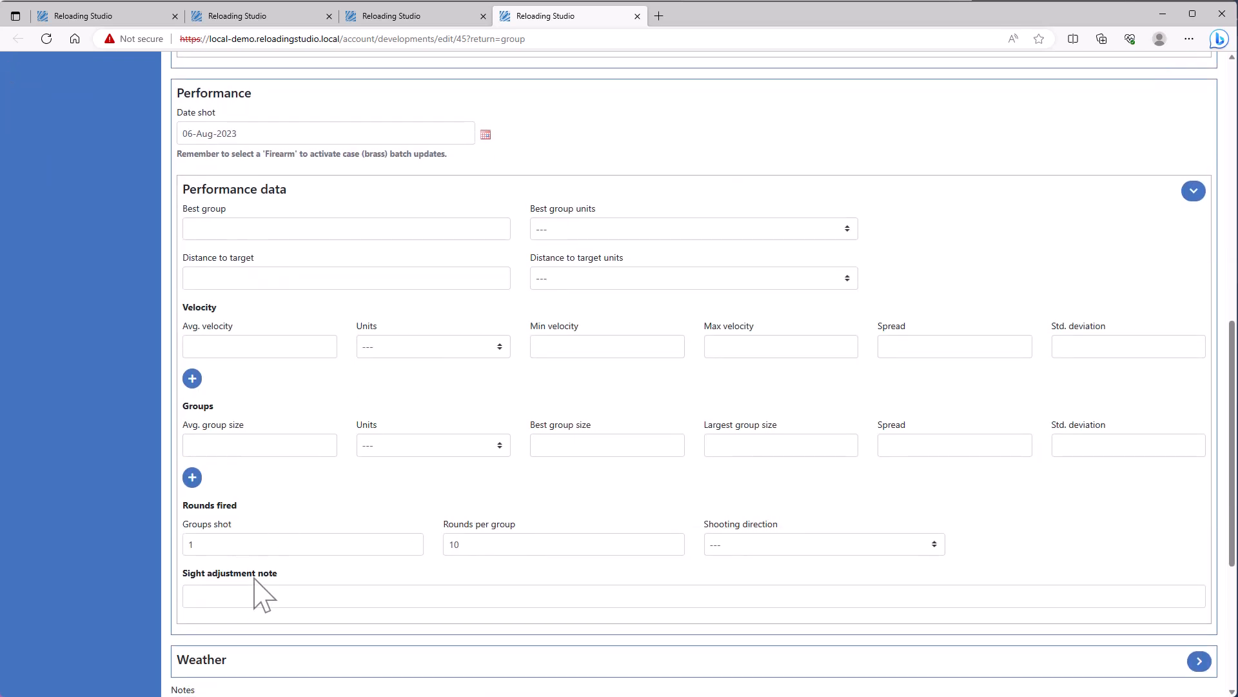
{"action": "scroll", "coordinate": [668, 576], "scroll_direction": "up", "scroll_amount": 9}
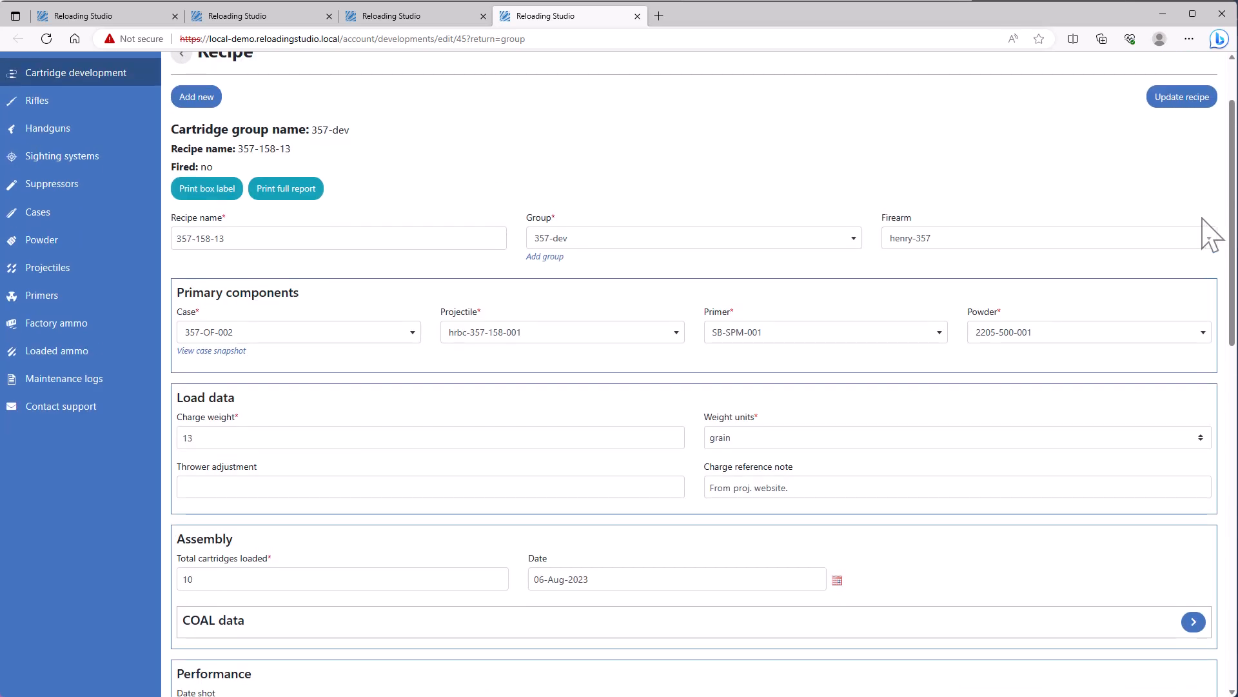
{"action": "left_click", "coordinate": [1181, 98]}
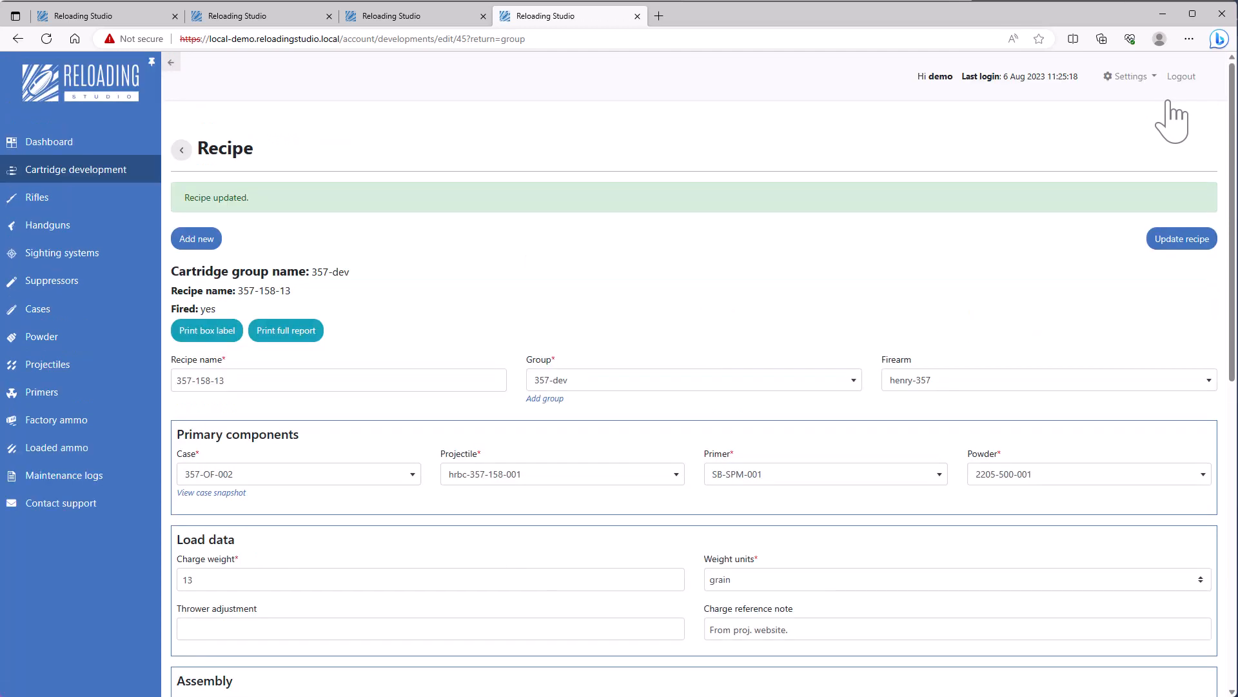
Close the three recipe tabs and open the full cartridge development recipe list
{"action": "left_click", "coordinate": [329, 16]}
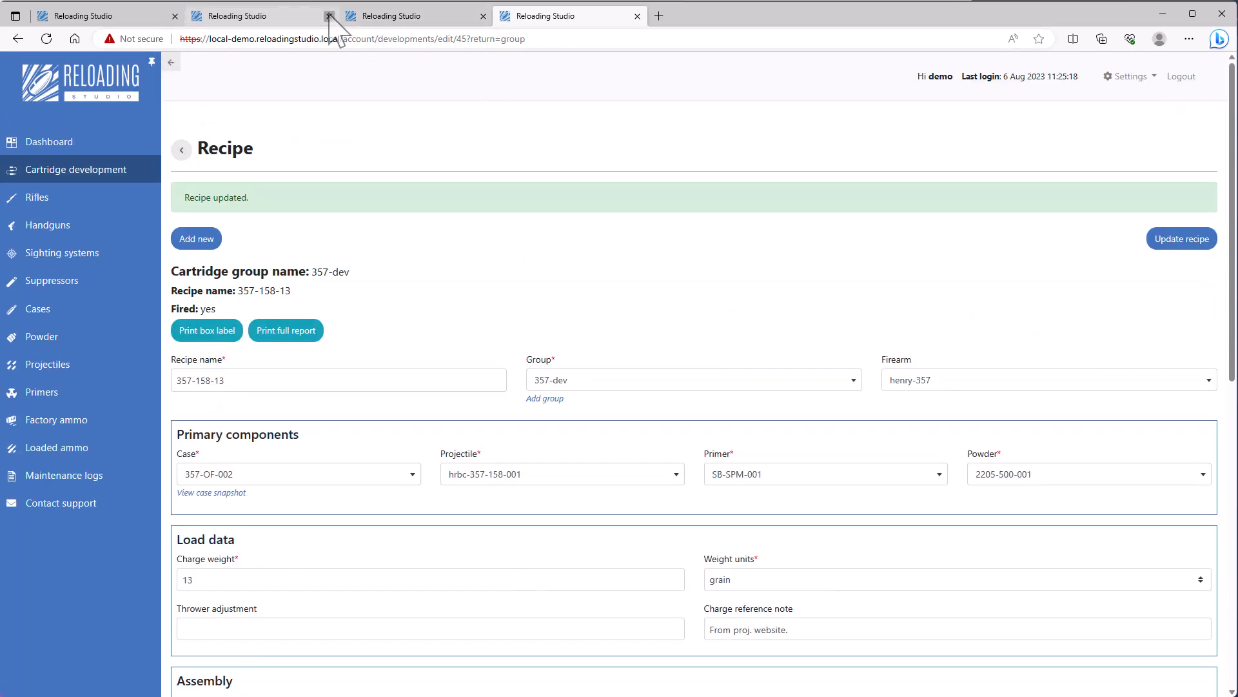
{"action": "left_click", "coordinate": [329, 16]}
{"action": "left_click", "coordinate": [329, 16]}
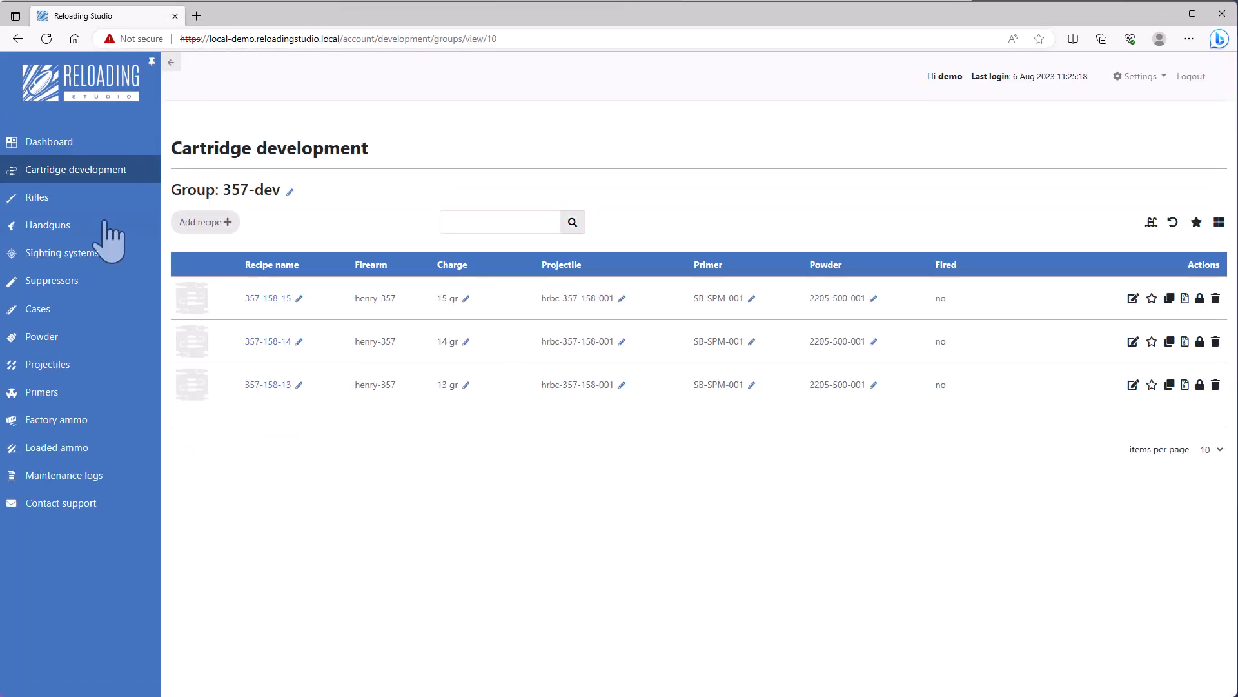
{"action": "left_click", "coordinate": [93, 176]}
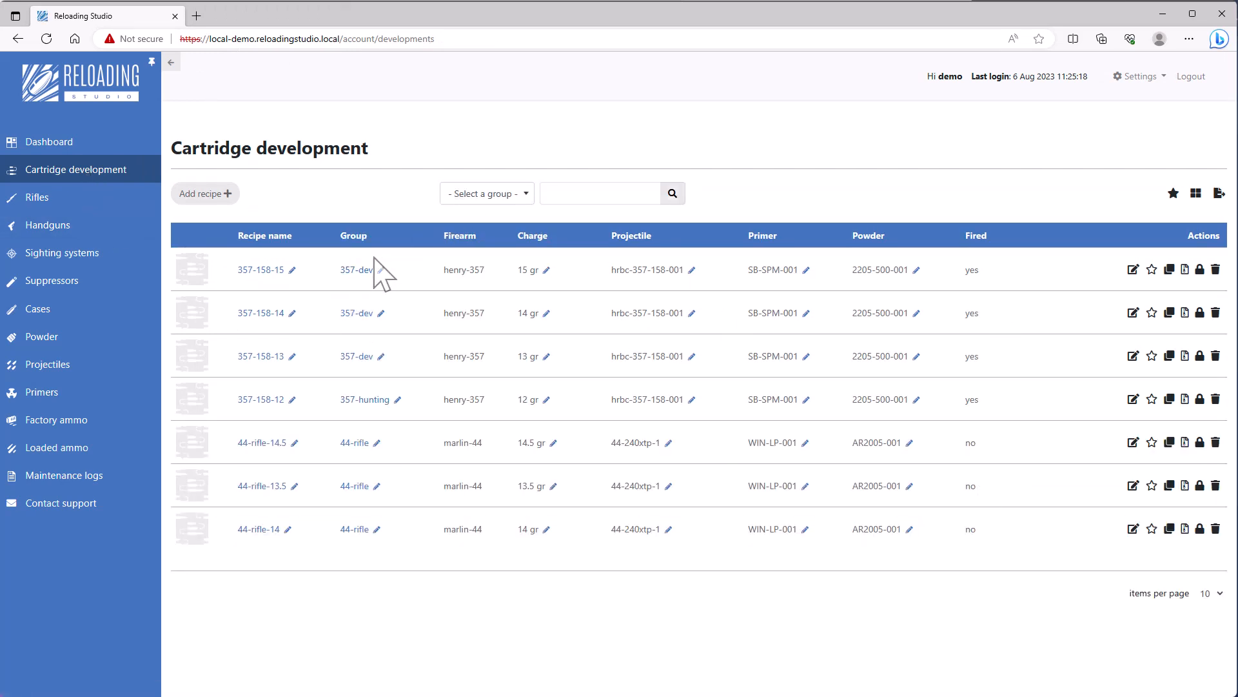
Review the 357-dev recipe group and check the rounds fired for henry-357 in the rifle list
{"action": "left_click", "coordinate": [349, 271]}
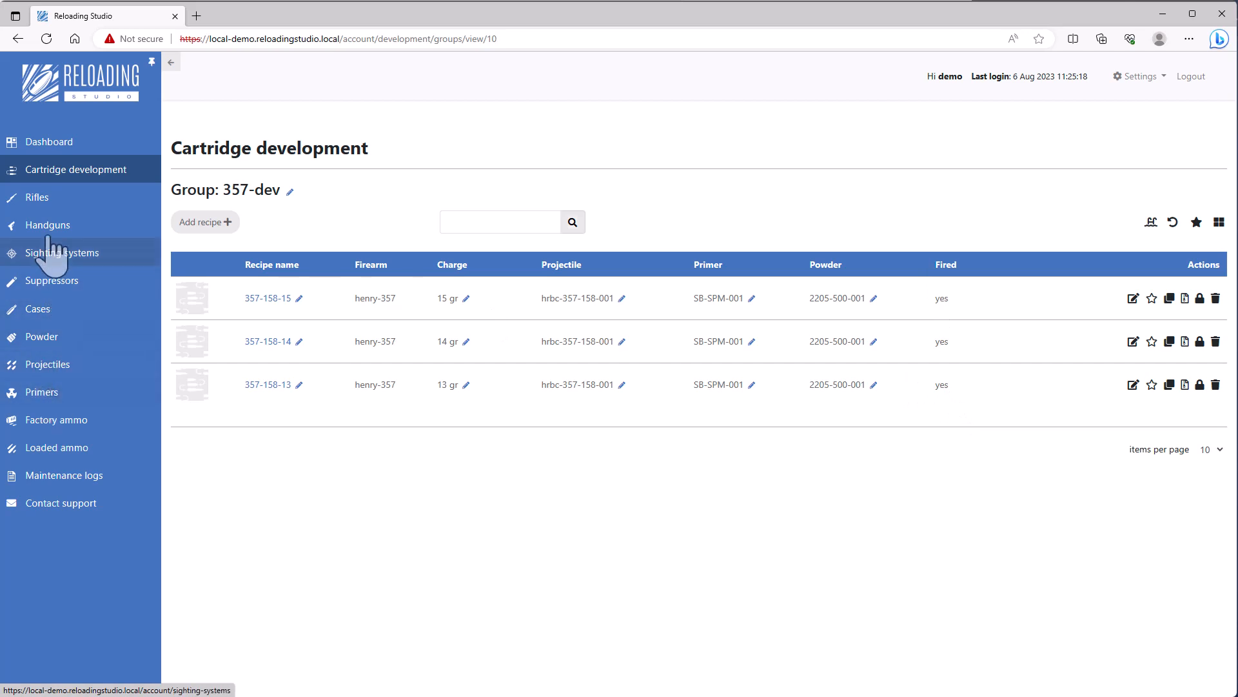
{"action": "left_click", "coordinate": [47, 201]}
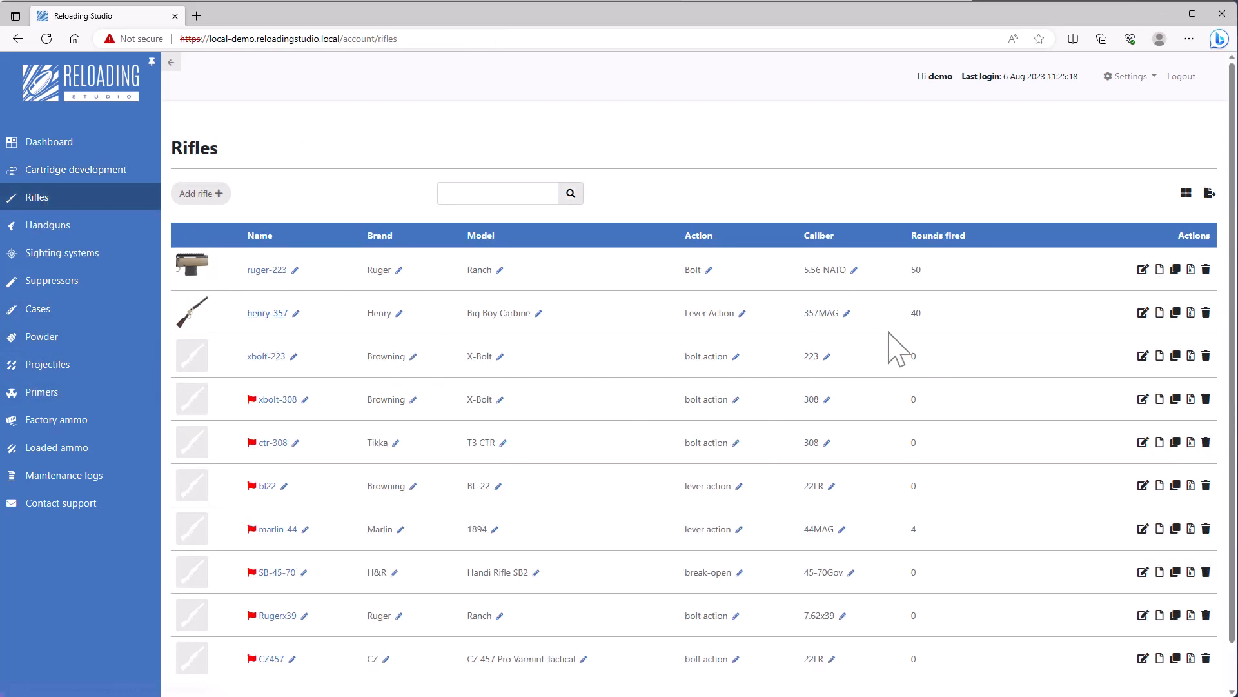
{"action": "double_click", "coordinate": [916, 314]}
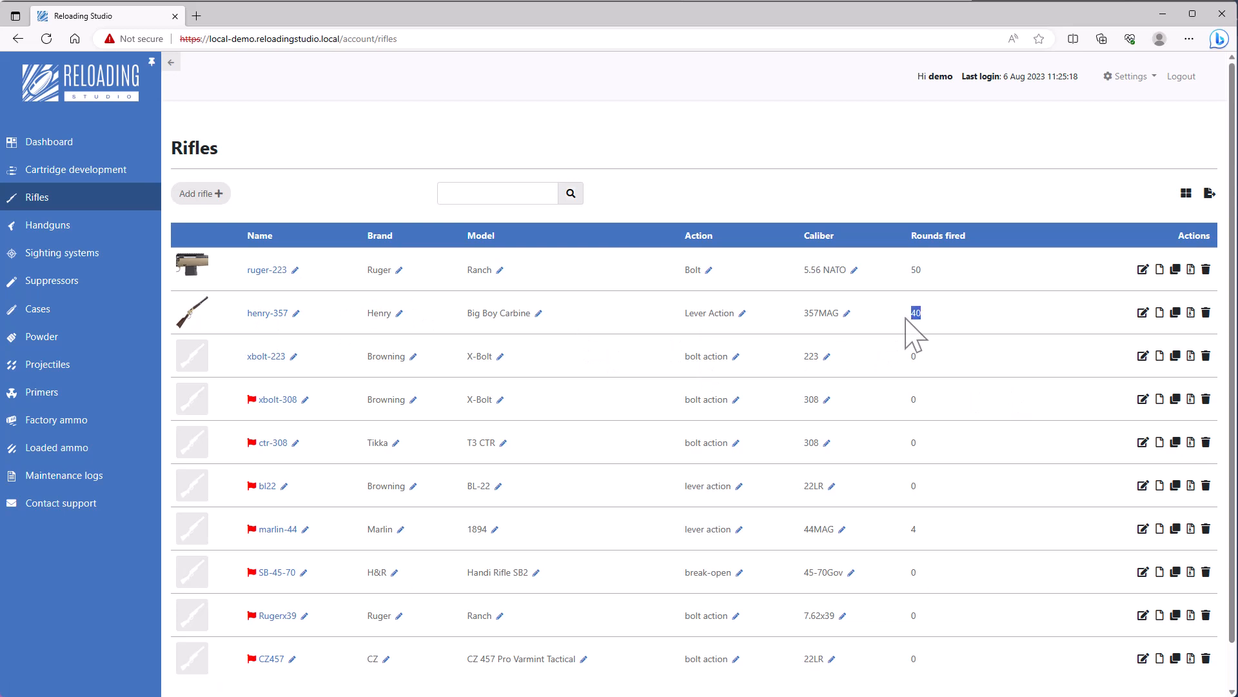
{"action": "left_click", "coordinate": [965, 323]}
Open case batch 357-OF-002 and examine its times fired and last fired in details
{"action": "left_click", "coordinate": [37, 310]}
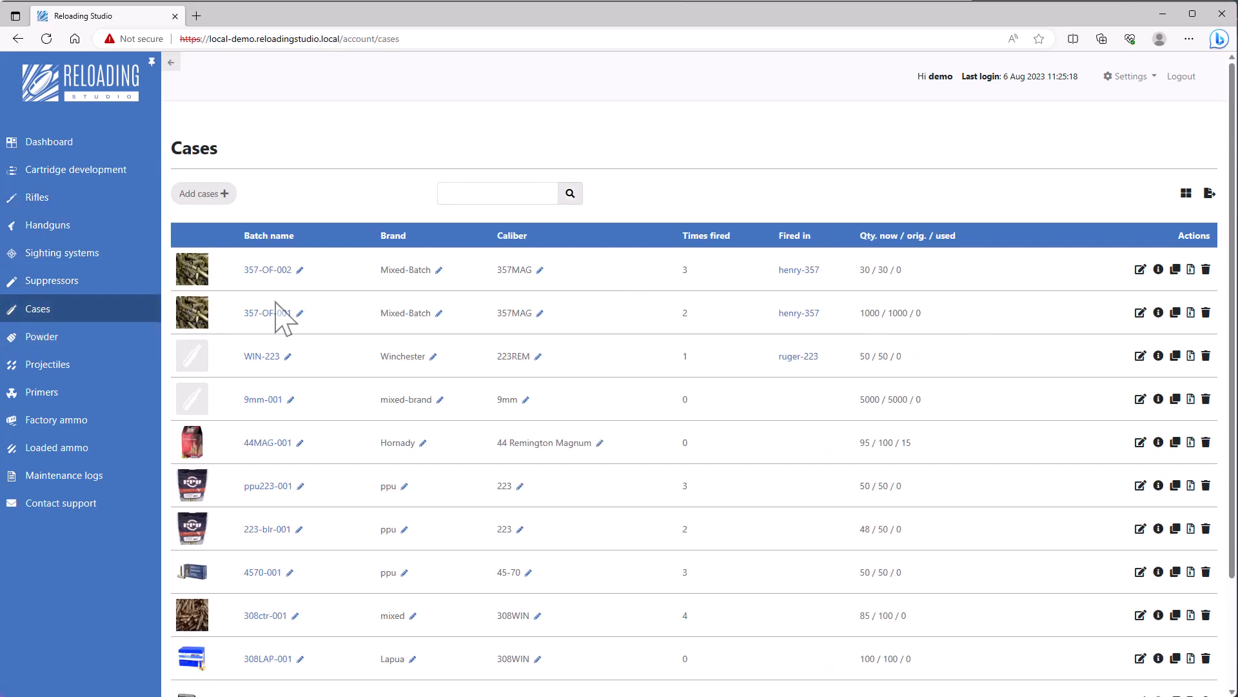
{"action": "left_click", "coordinate": [266, 275]}
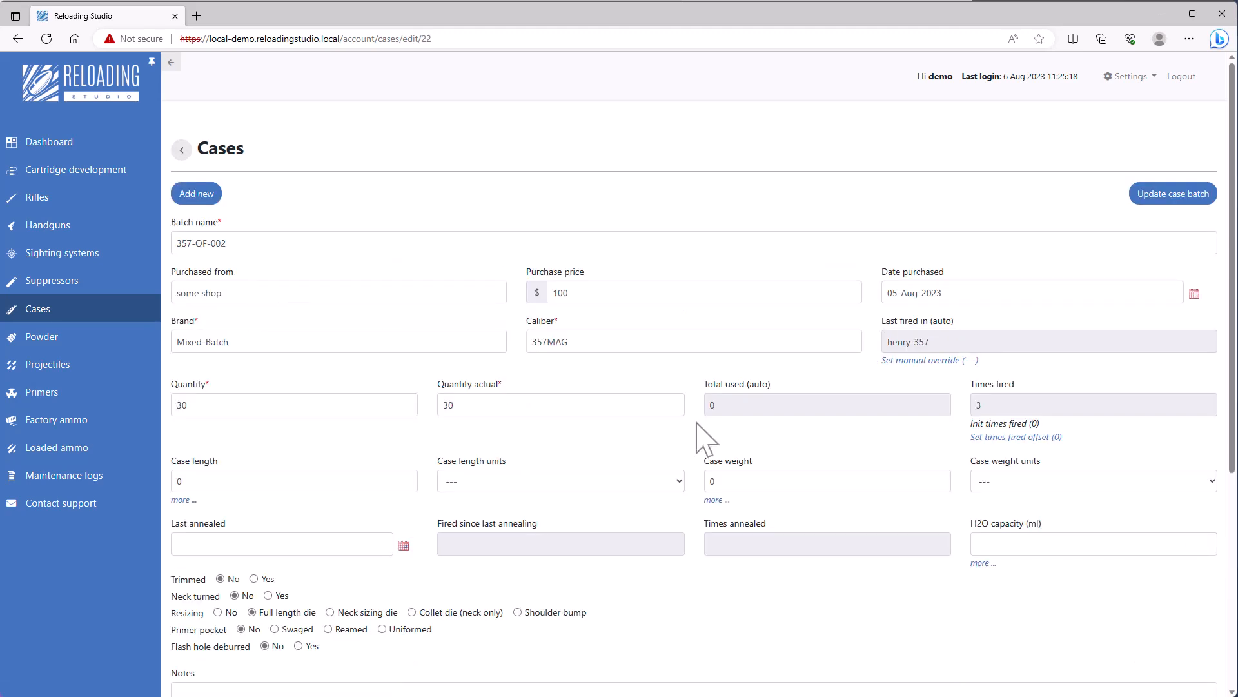
{"action": "scroll", "coordinate": [700, 432], "scroll_direction": "down", "scroll_amount": 2}
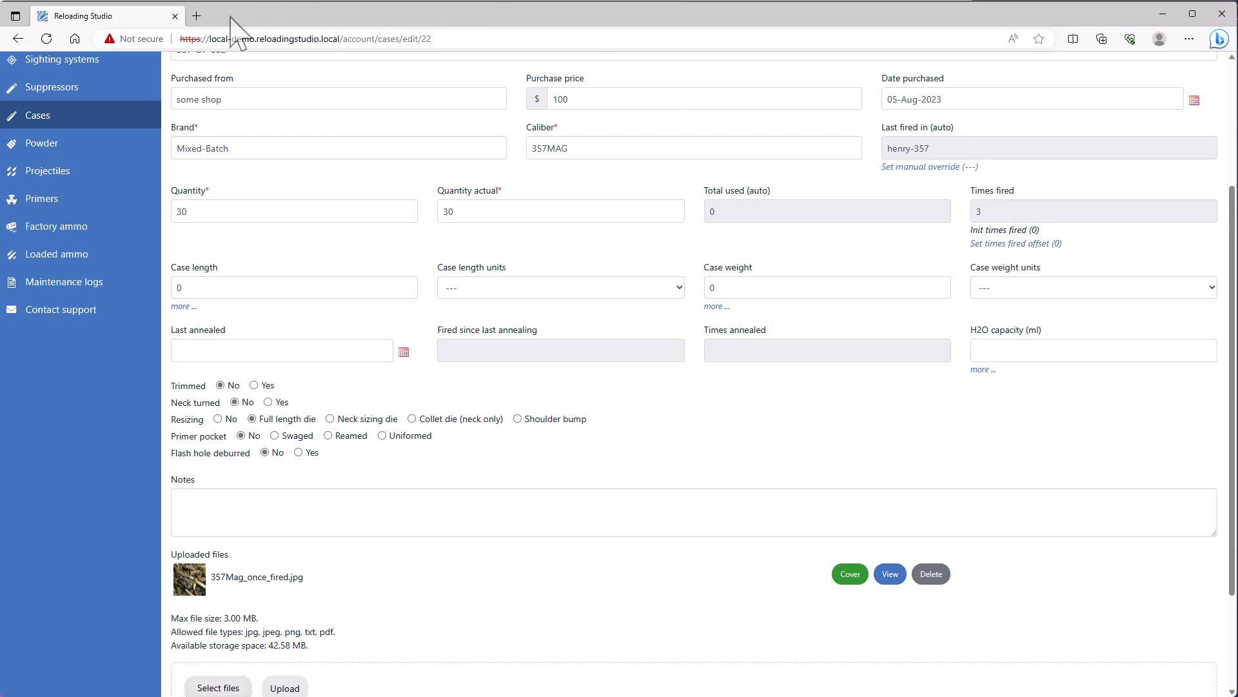
{"action": "scroll", "coordinate": [63, 149], "scroll_direction": "up", "scroll_amount": 3}
Open recipe 357-158-13 from the cartridge development list and review its case batch, load, assembly and performance details
{"action": "left_click", "coordinate": [77, 170]}
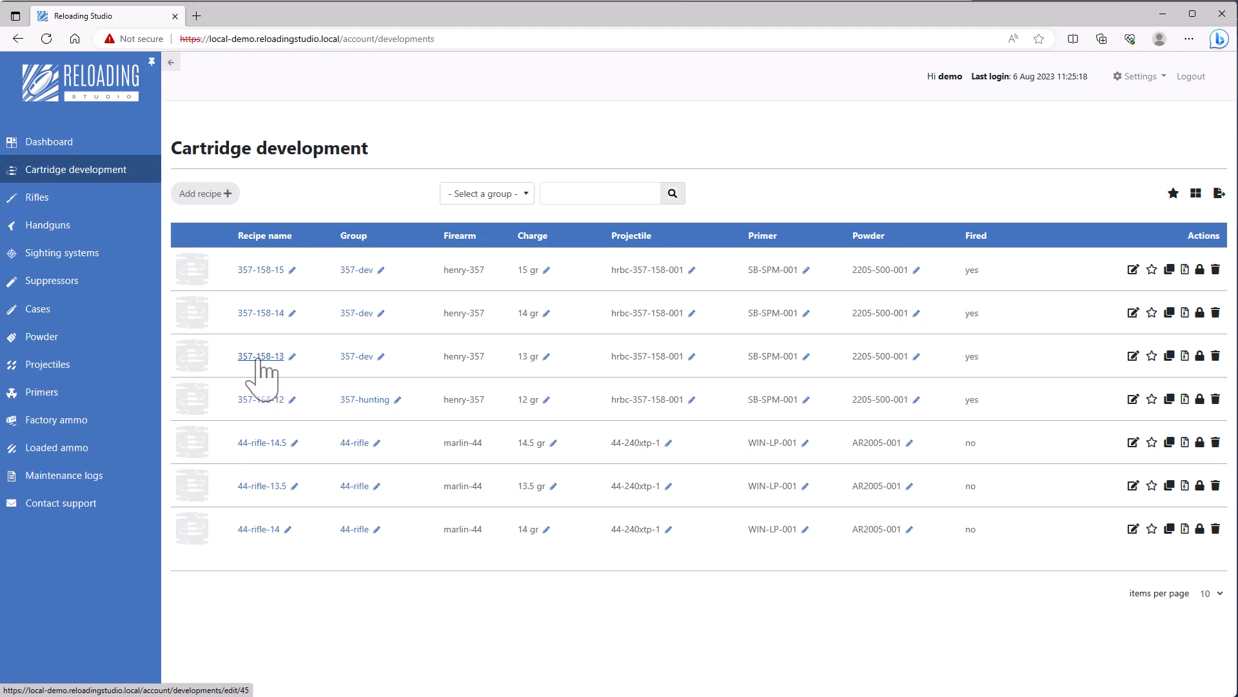
{"action": "left_click", "coordinate": [261, 357]}
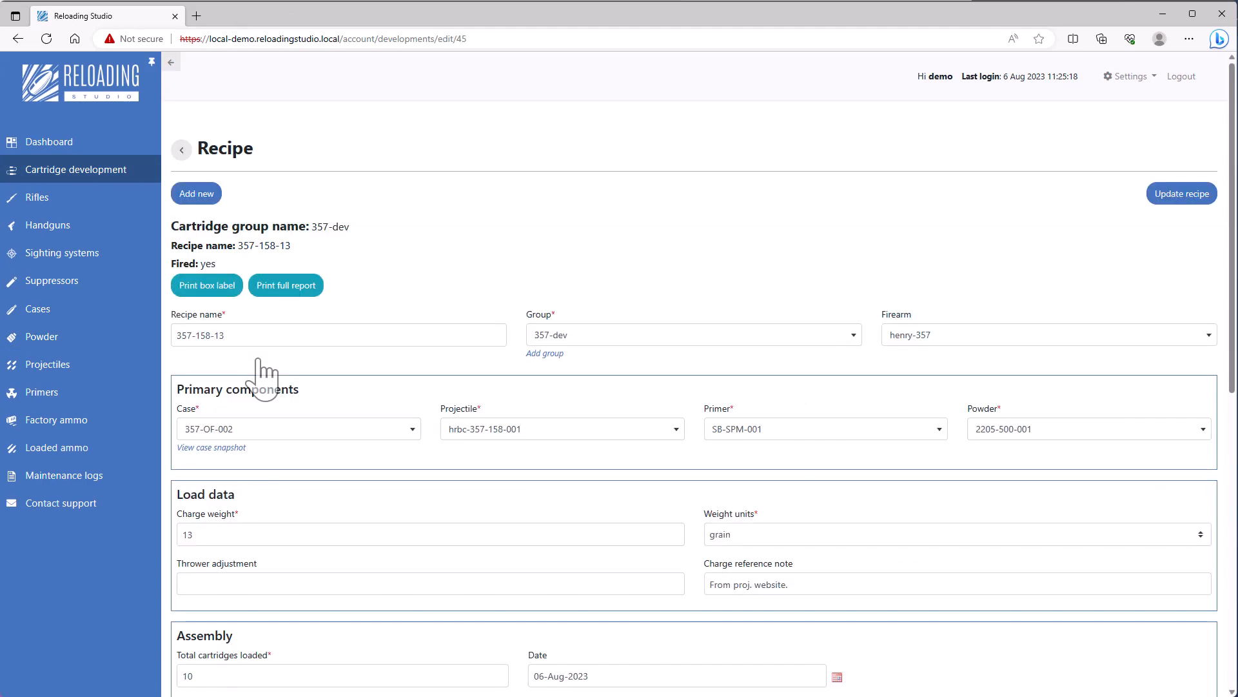
{"action": "scroll", "coordinate": [260, 373], "scroll_direction": "down", "scroll_amount": 3}
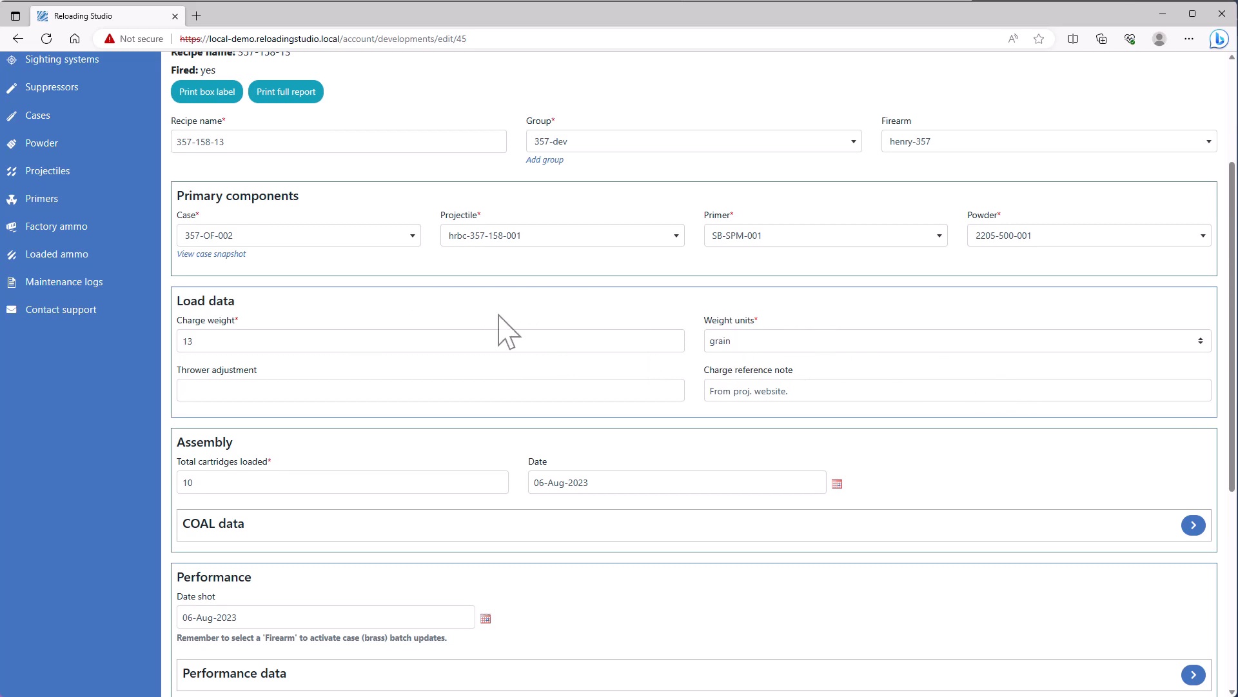
{"action": "scroll", "coordinate": [507, 332], "scroll_direction": "up", "scroll_amount": 3}
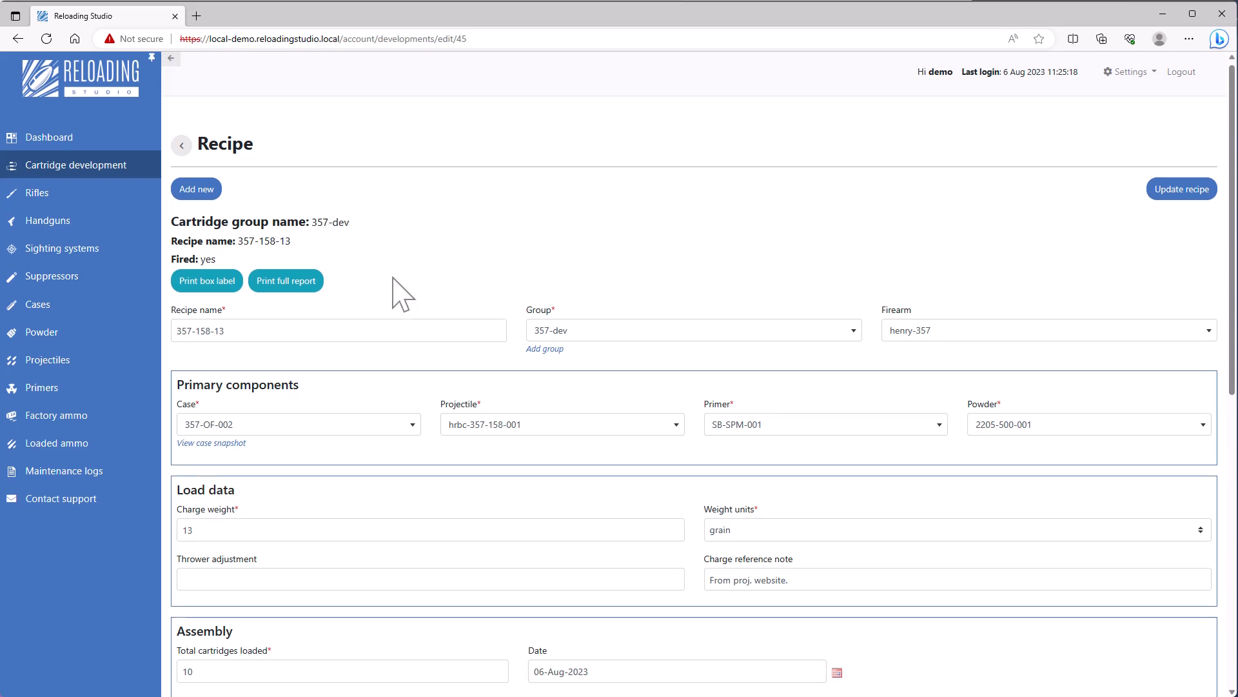
{"action": "scroll", "coordinate": [395, 291], "scroll_direction": "down", "scroll_amount": 7}
{"action": "scroll", "coordinate": [387, 324], "scroll_direction": "up", "scroll_amount": 7}
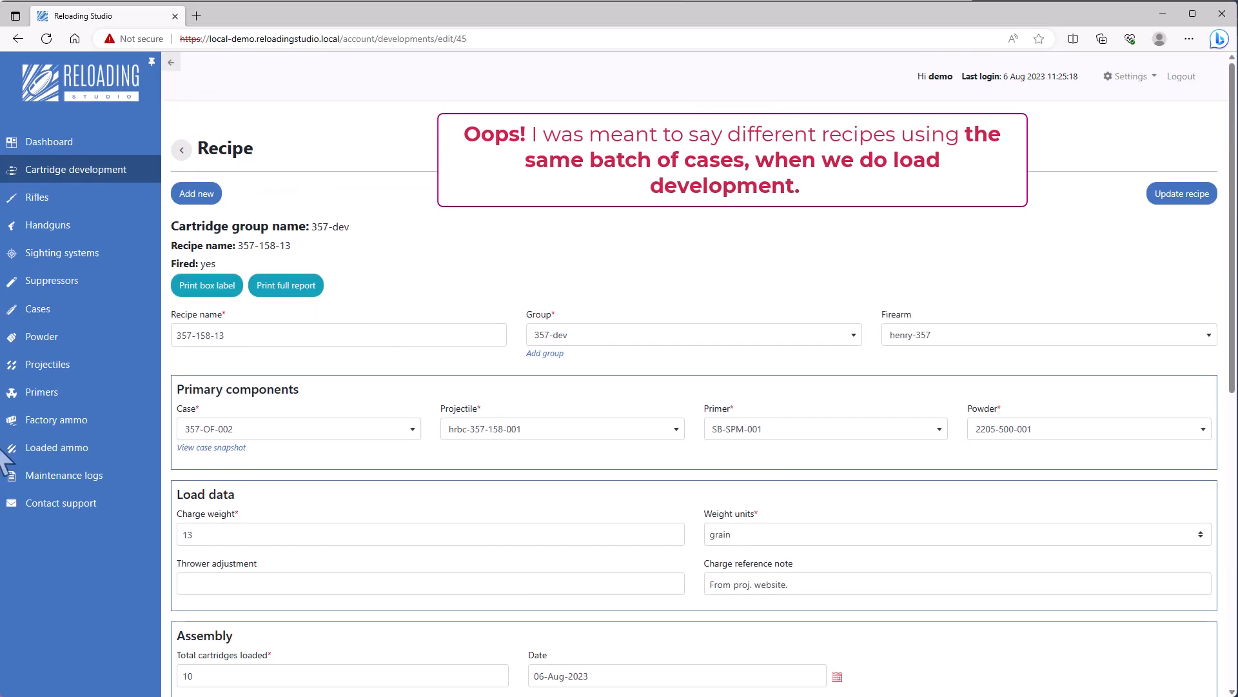
Return to case batch 357-OF-002 and set its times fired offset to -2
{"action": "left_click", "coordinate": [49, 312]}
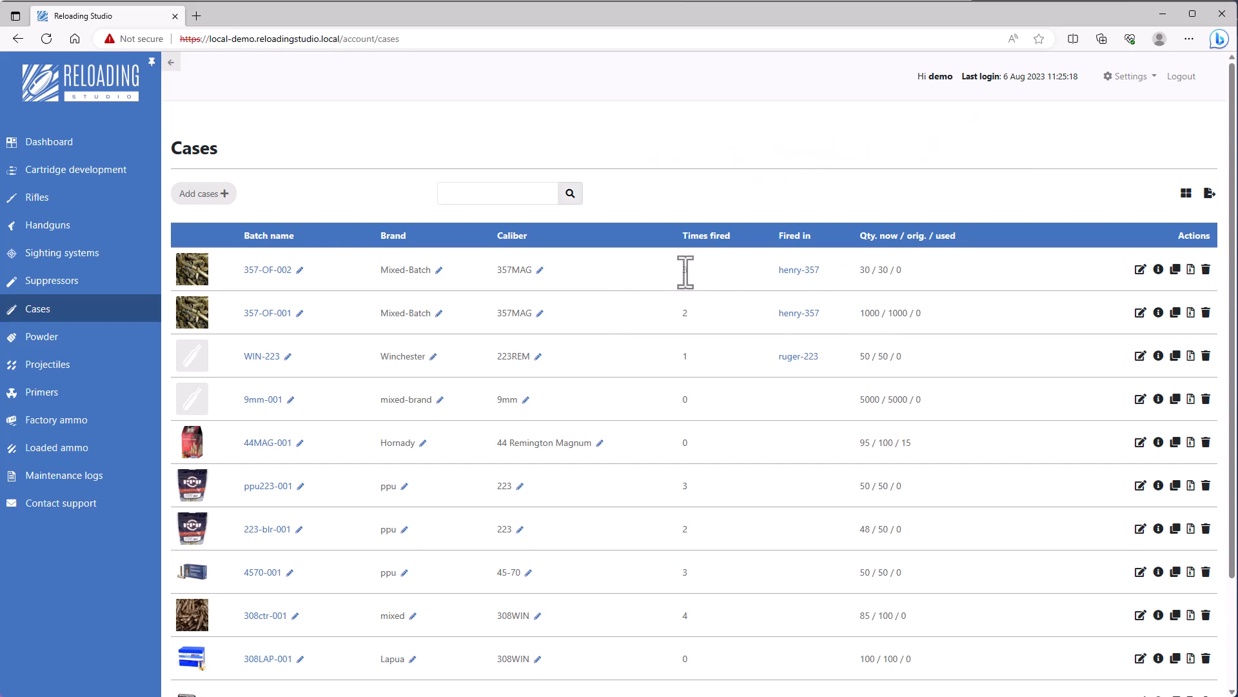
{"action": "left_click", "coordinate": [278, 271]}
{"action": "scroll", "coordinate": [758, 358], "scroll_direction": "down", "scroll_amount": 3}
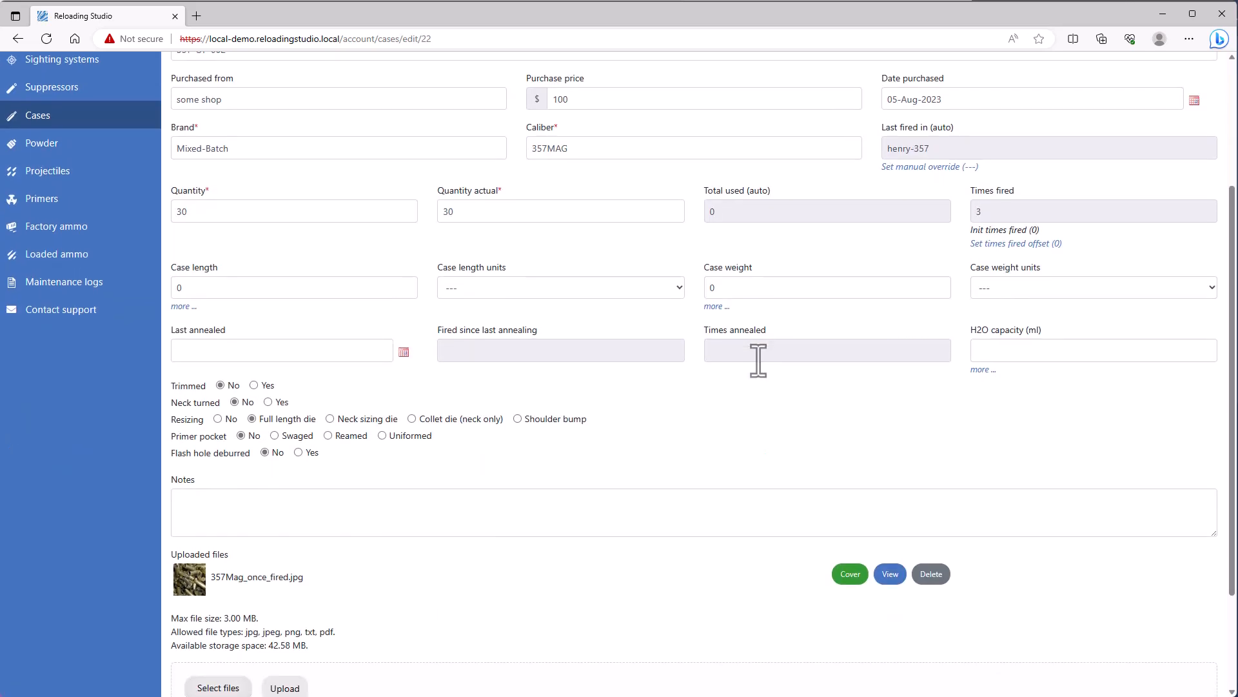
{"action": "scroll", "coordinate": [758, 358], "scroll_direction": "up", "scroll_amount": 2}
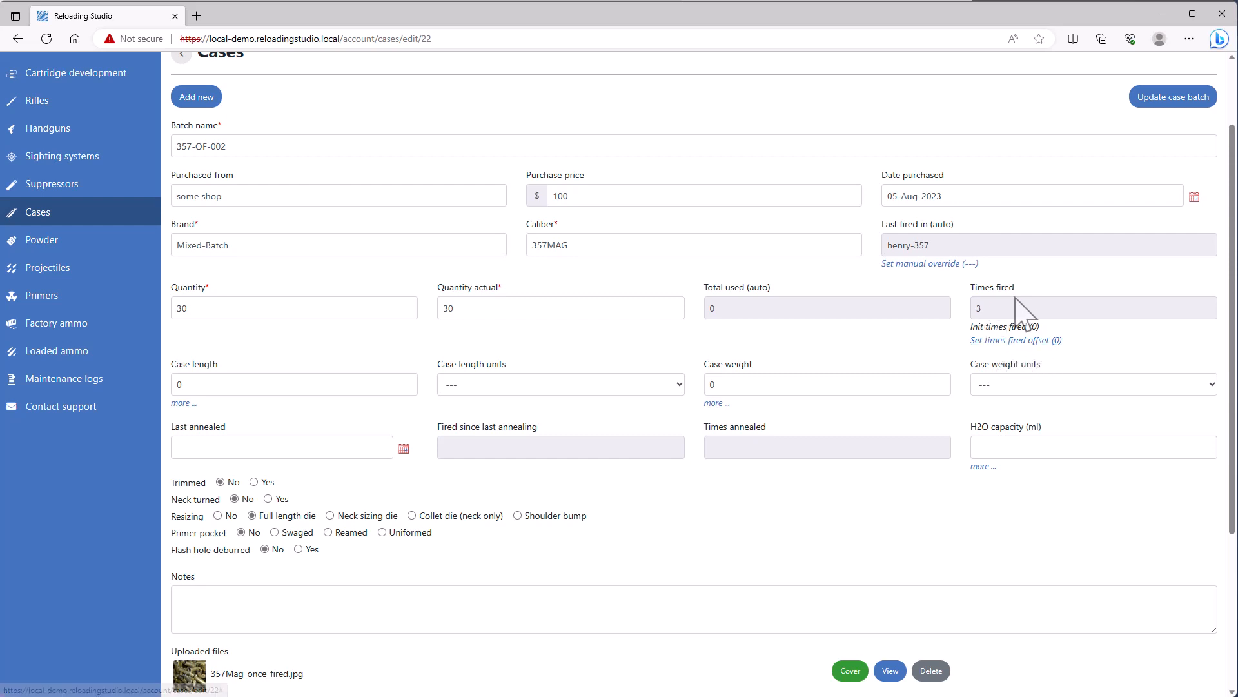
{"action": "left_click", "coordinate": [1004, 342]}
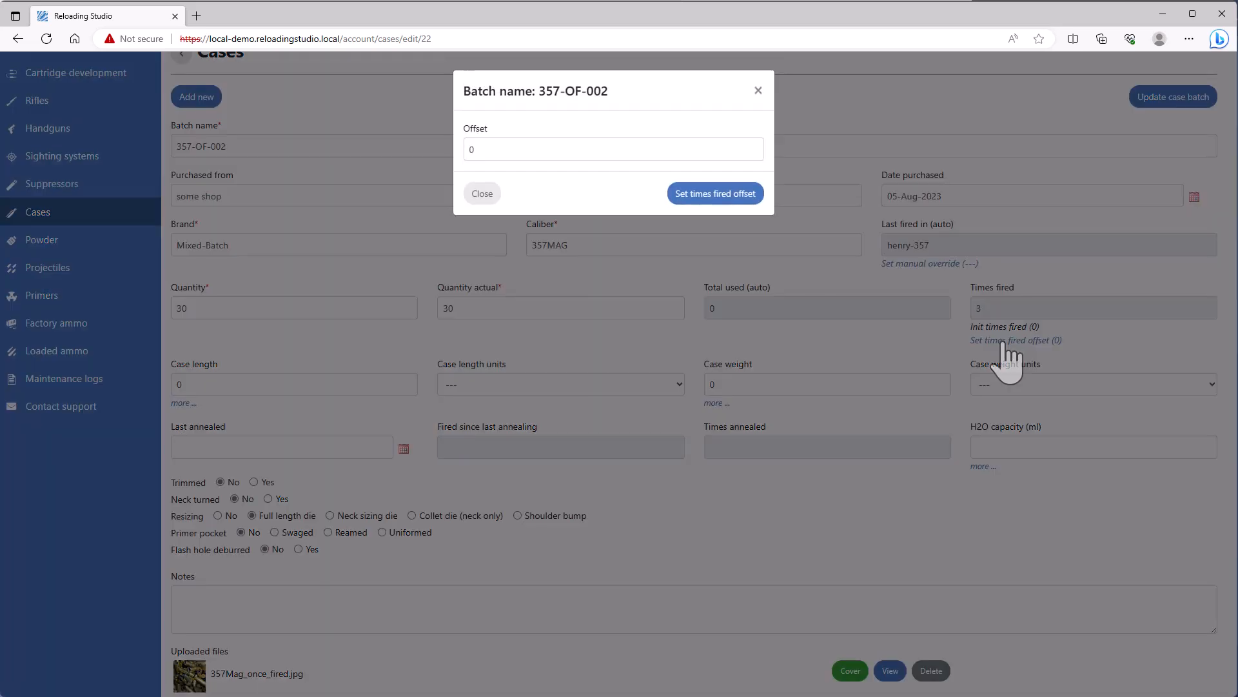
{"action": "left_click_drag", "start_coordinate": [482, 157], "coordinate": [463, 154]}
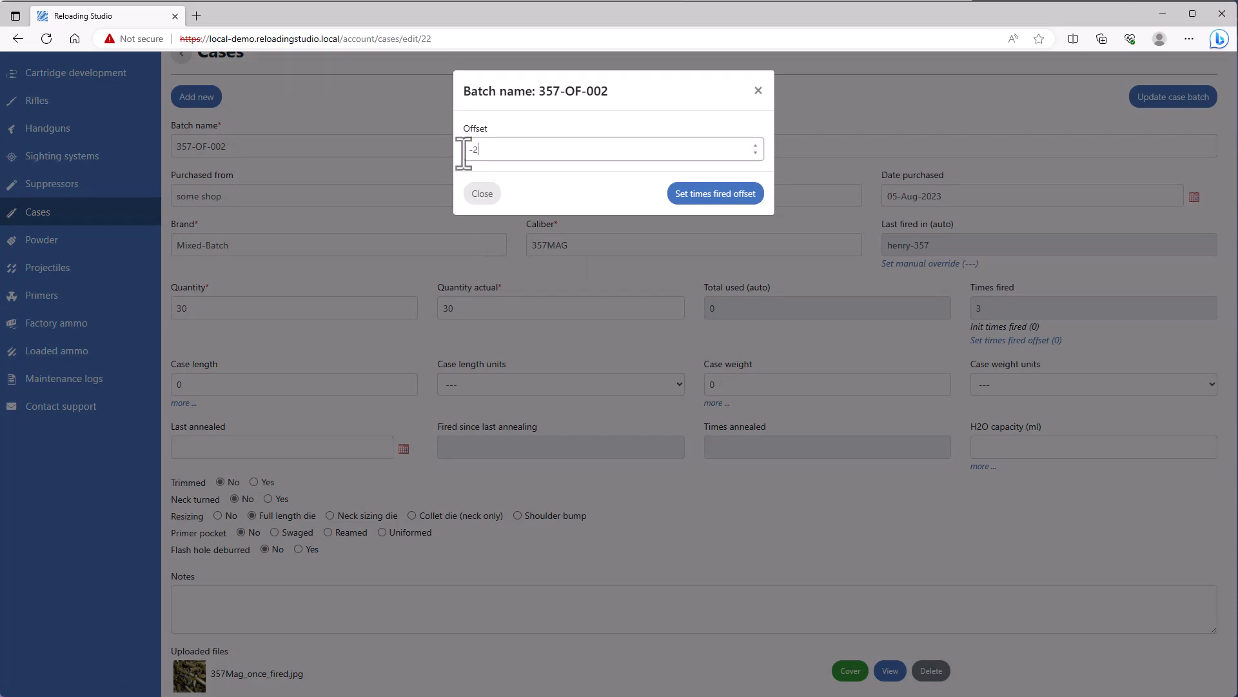
{"action": "left_click", "coordinate": [693, 199]}
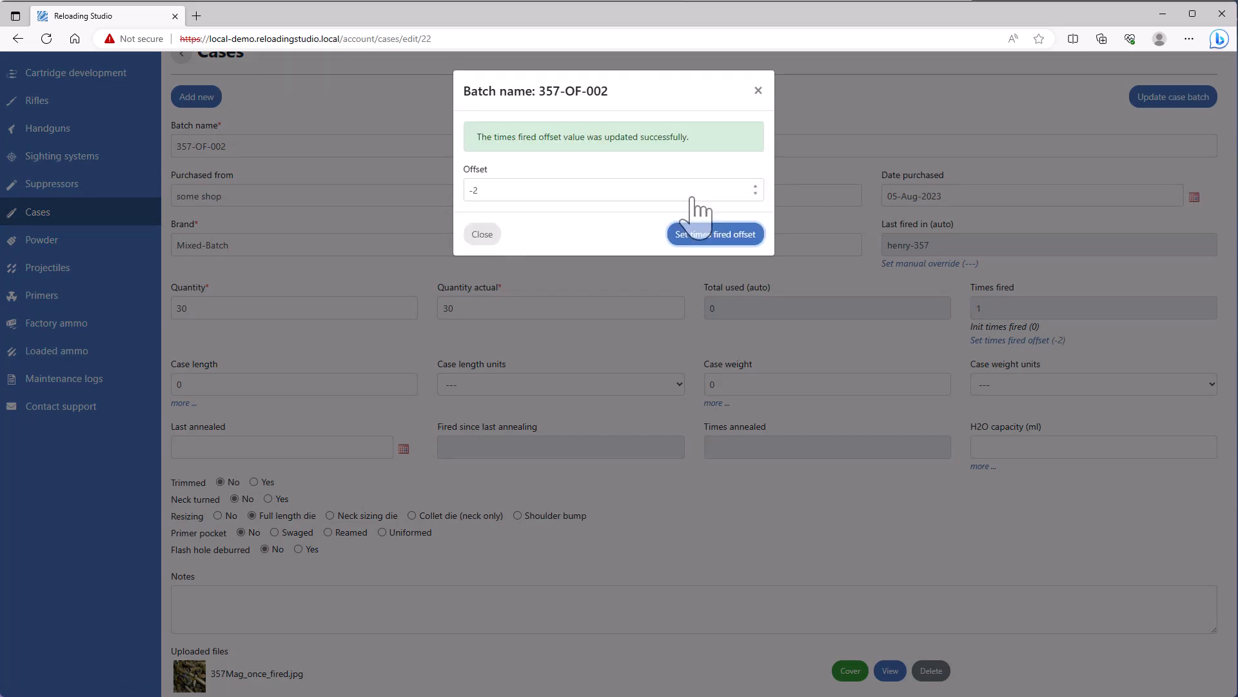
{"action": "left_click", "coordinate": [483, 235]}
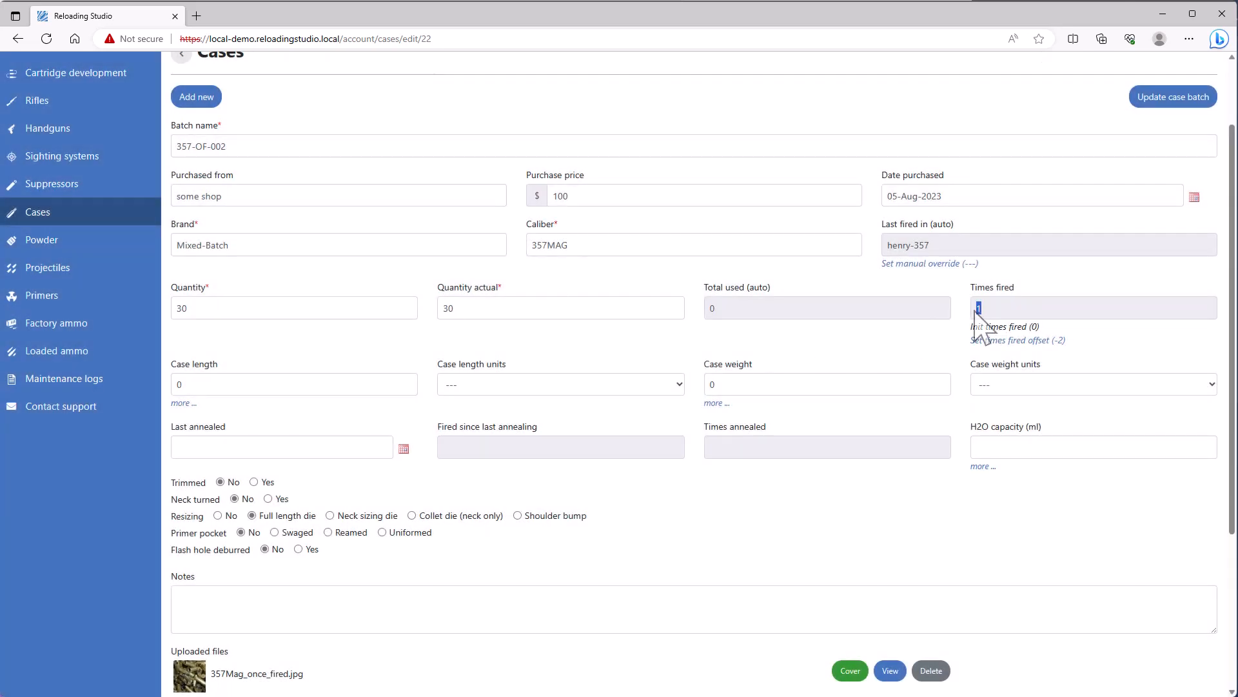
Reset the times fired offset of case batch 357-OF-002 to 0
{"action": "left_click", "coordinate": [1049, 342]}
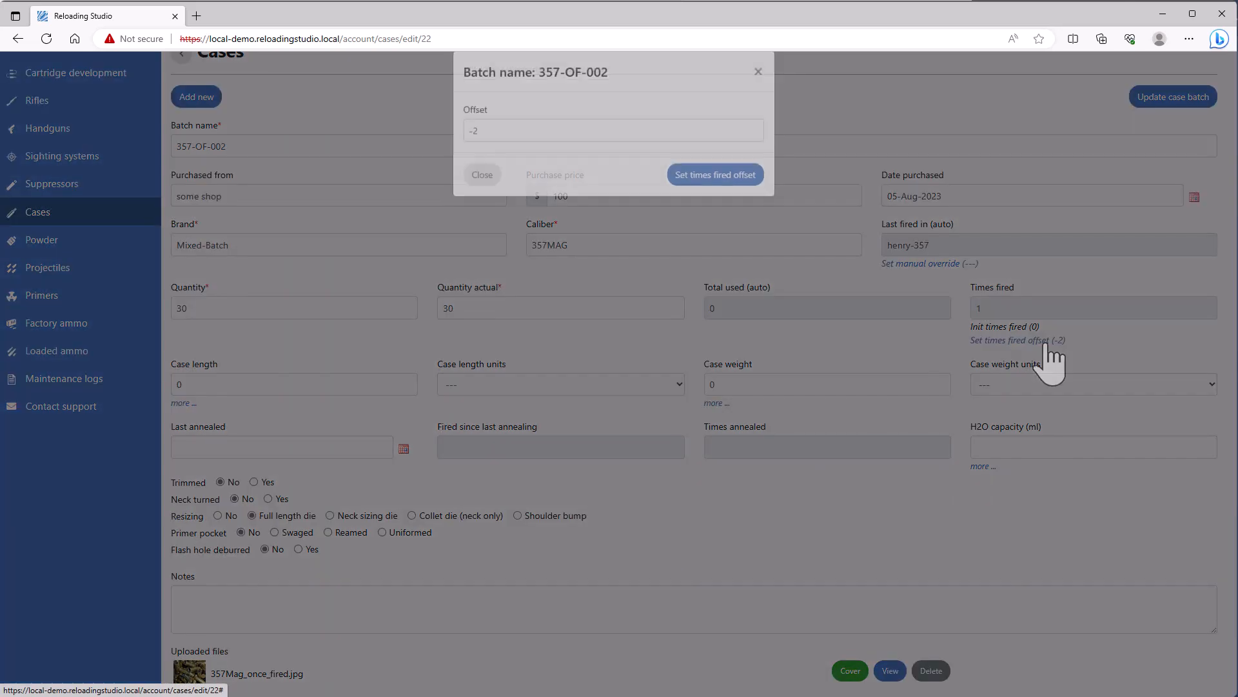
{"action": "left_click_drag", "start_coordinate": [502, 155], "coordinate": [447, 156]}
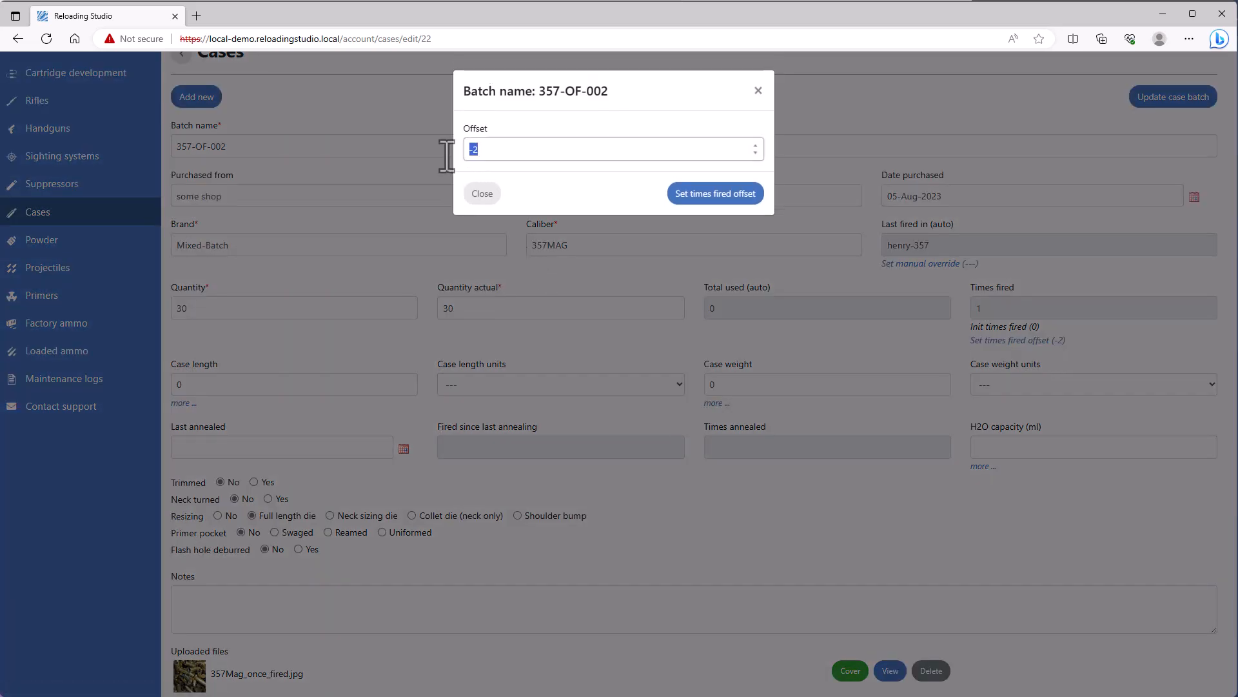
{"action": "type", "text": "0"}
{"action": "left_click", "coordinate": [689, 194]}
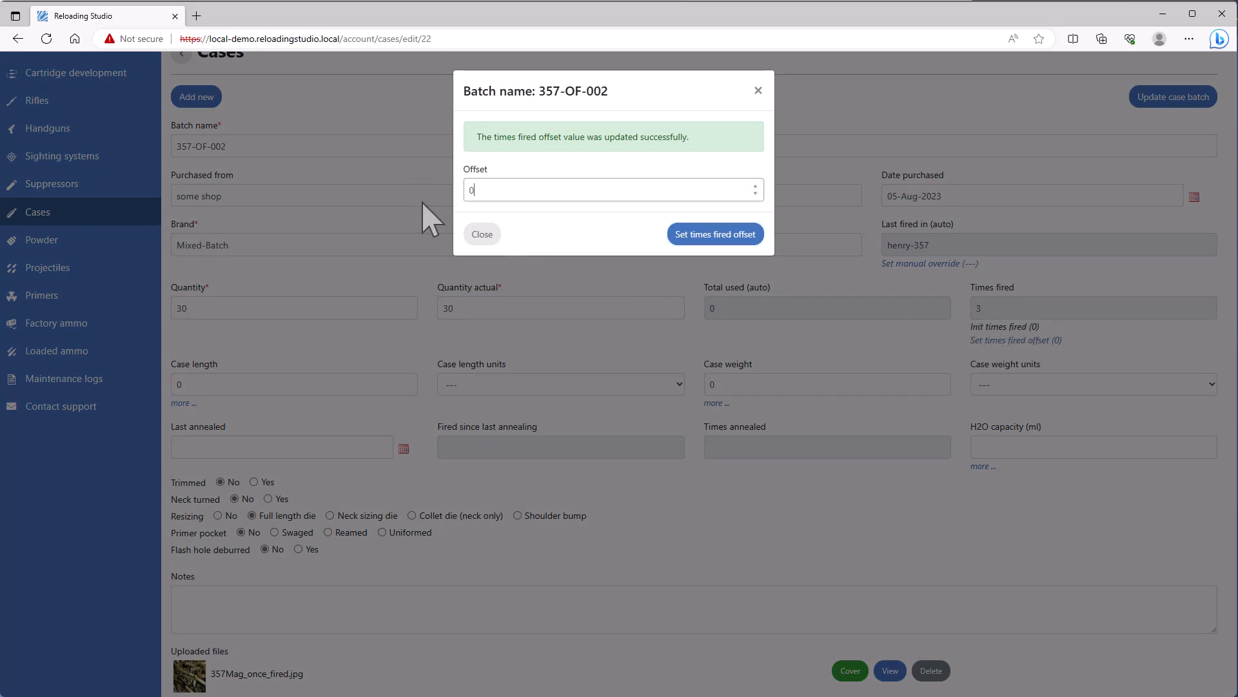
Try a times fired offset of 7 on case batch 357-OF-002
{"action": "left_click_drag", "start_coordinate": [512, 191], "coordinate": [443, 188]}
{"action": "type", "text": "7"}
{"action": "left_click", "coordinate": [721, 236]}
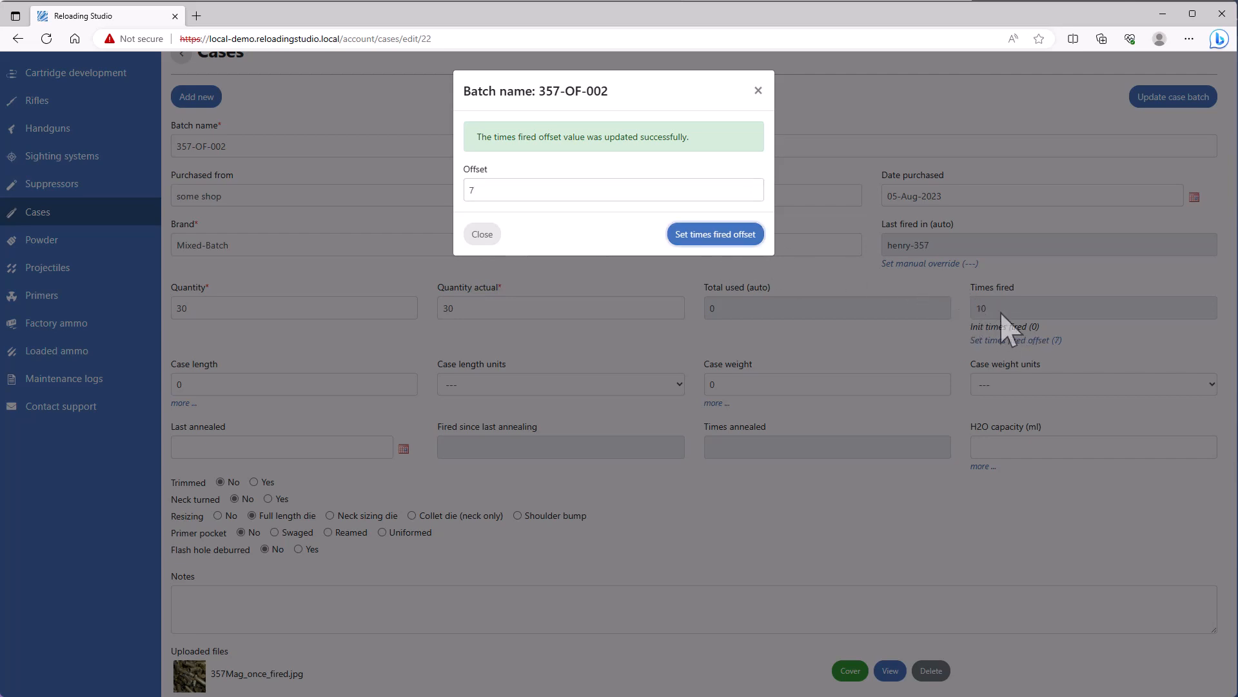
Set the times fired offset of case batch 357-OF-002 back to -2 and close the offset dialog
{"action": "left_click_drag", "start_coordinate": [498, 192], "coordinate": [393, 182]}
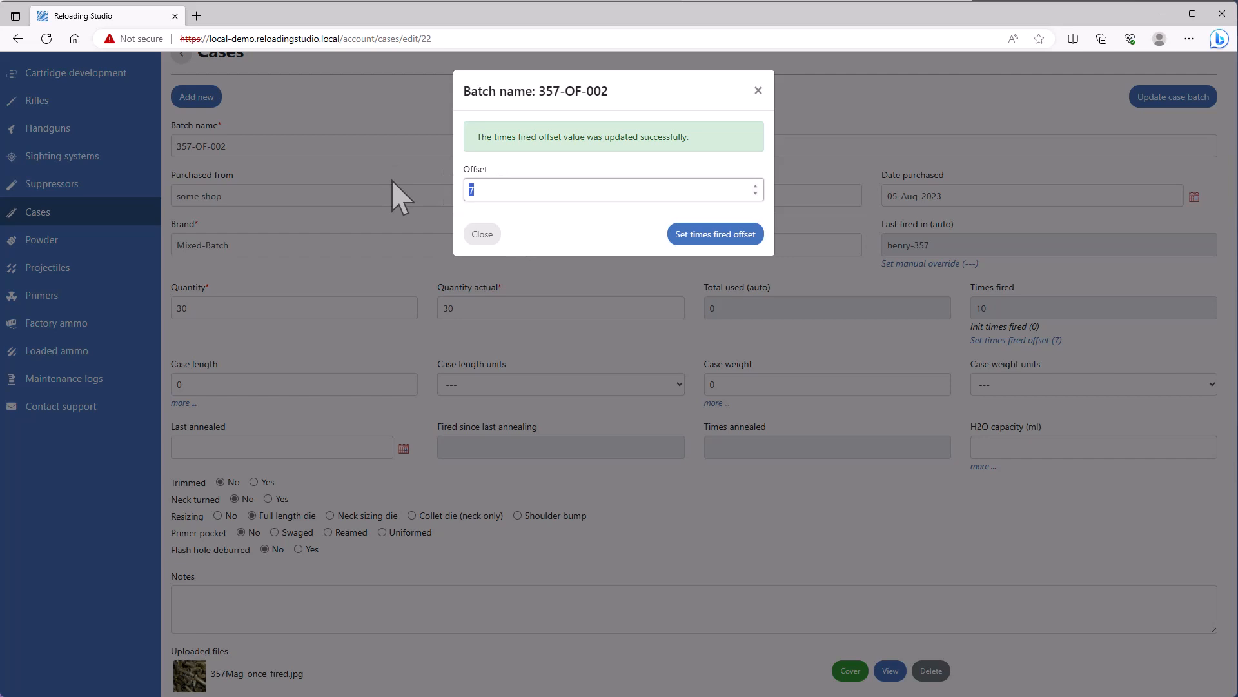
{"action": "type", "text": "-2"}
{"action": "left_click", "coordinate": [705, 237]}
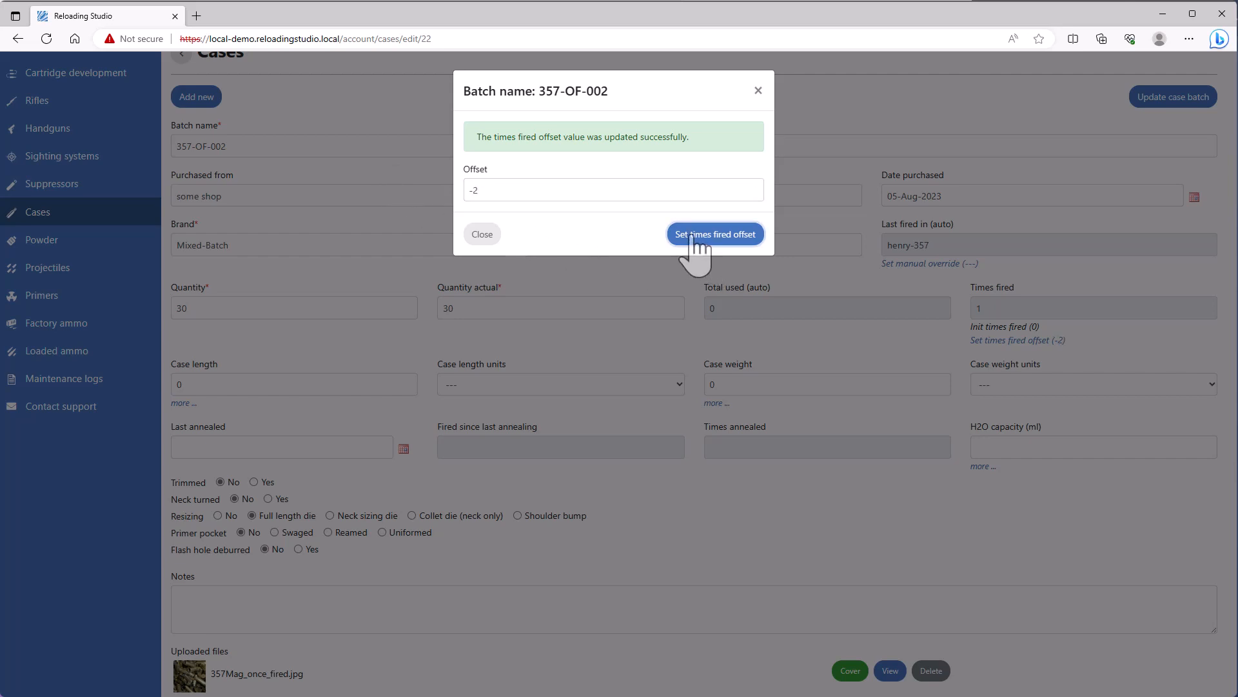
{"action": "left_click", "coordinate": [483, 236]}
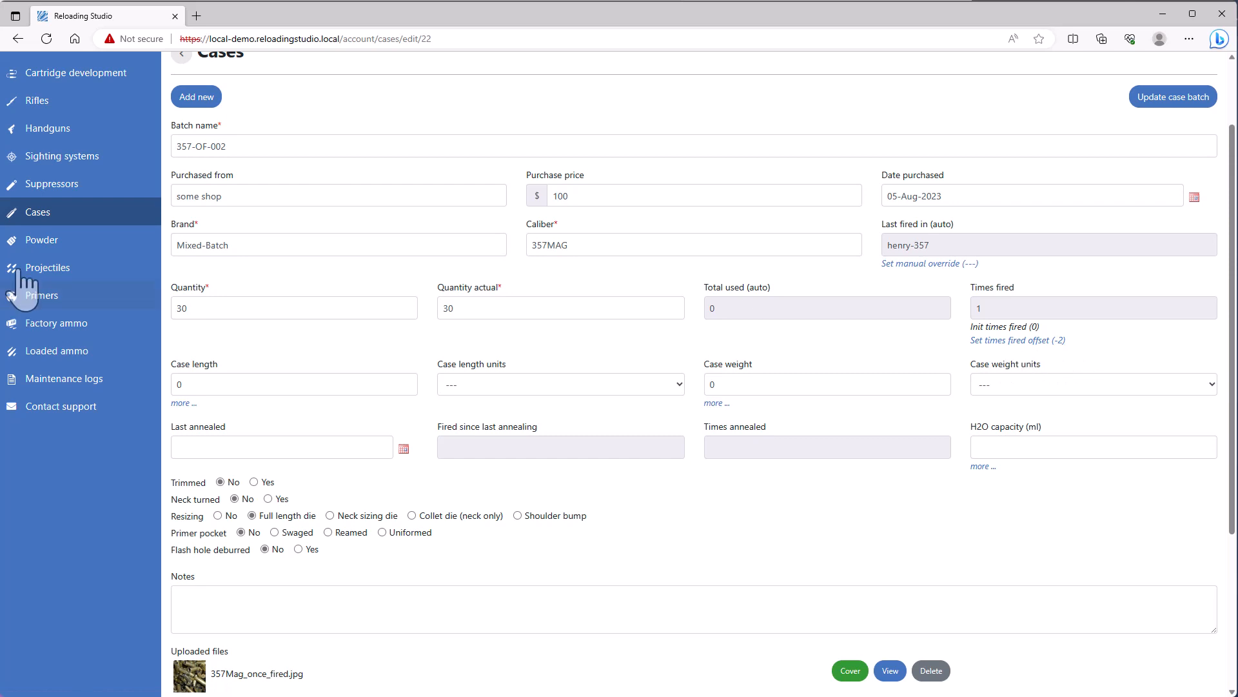
Review the 357-dev group in the cartridge development list and go to the handguns list
{"action": "left_click", "coordinate": [84, 75]}
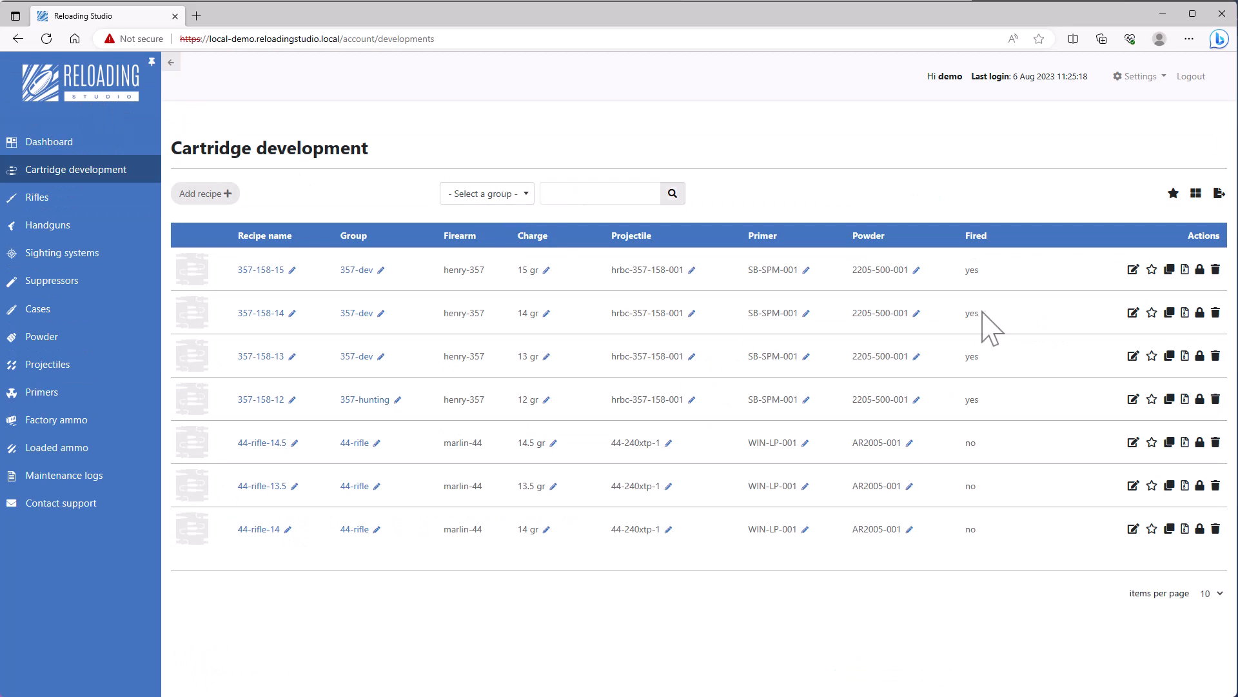
{"action": "left_click", "coordinate": [356, 270]}
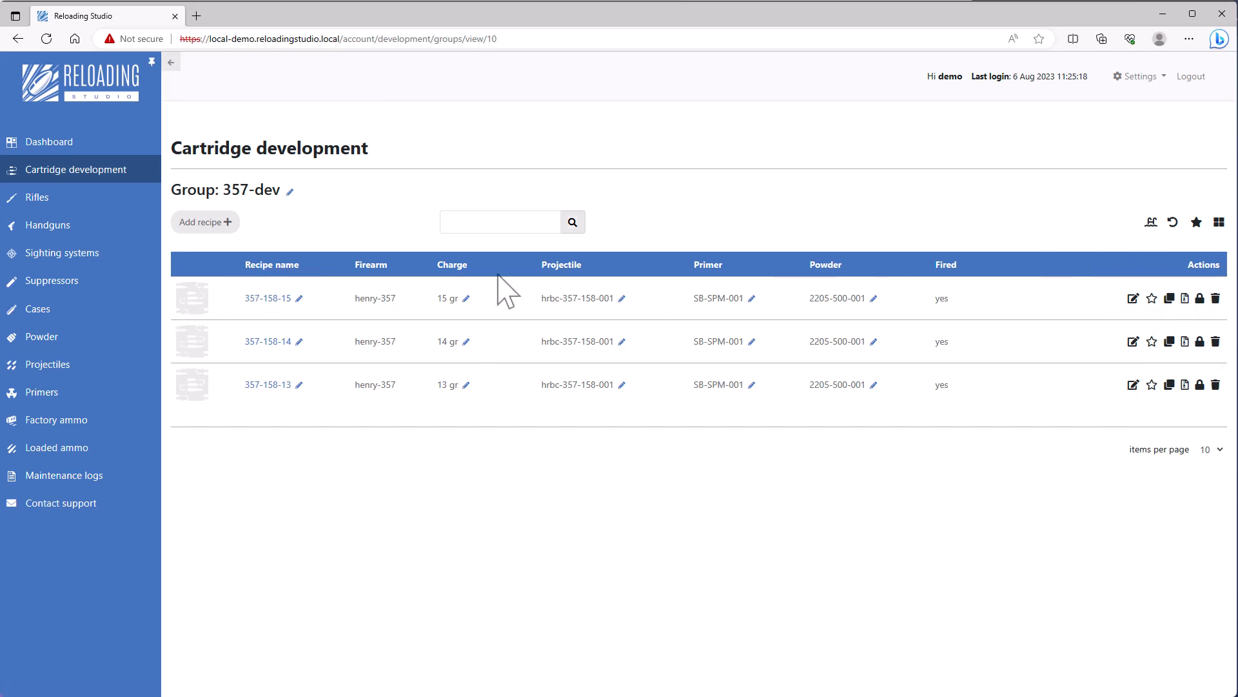
{"action": "left_click", "coordinate": [24, 229]}
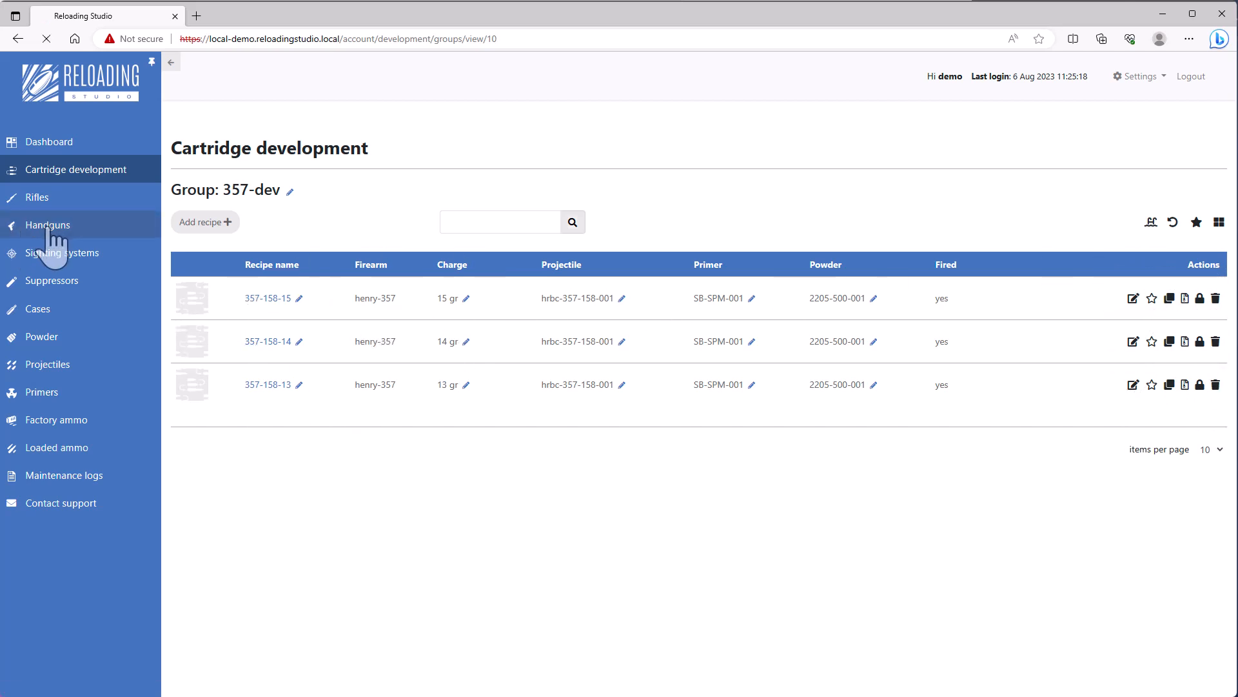